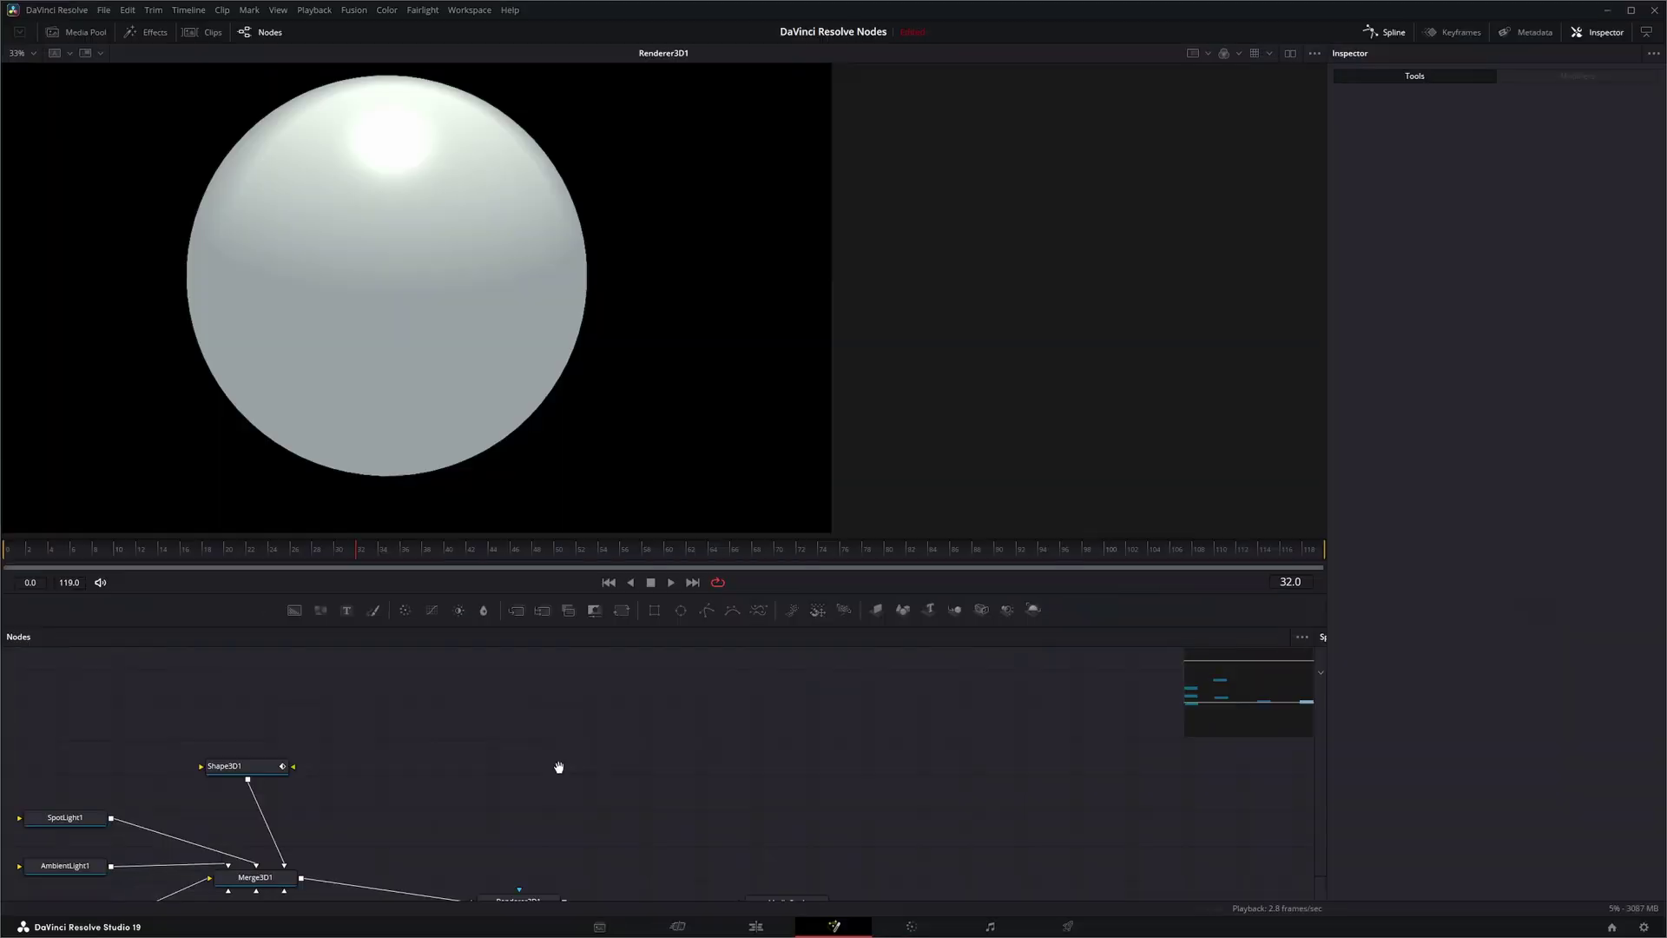
Step: Pan the node graph to show Renderer3D1 and MediaOut1, and shift the viewer image left
left_click_drag(532, 774, 462, 766)
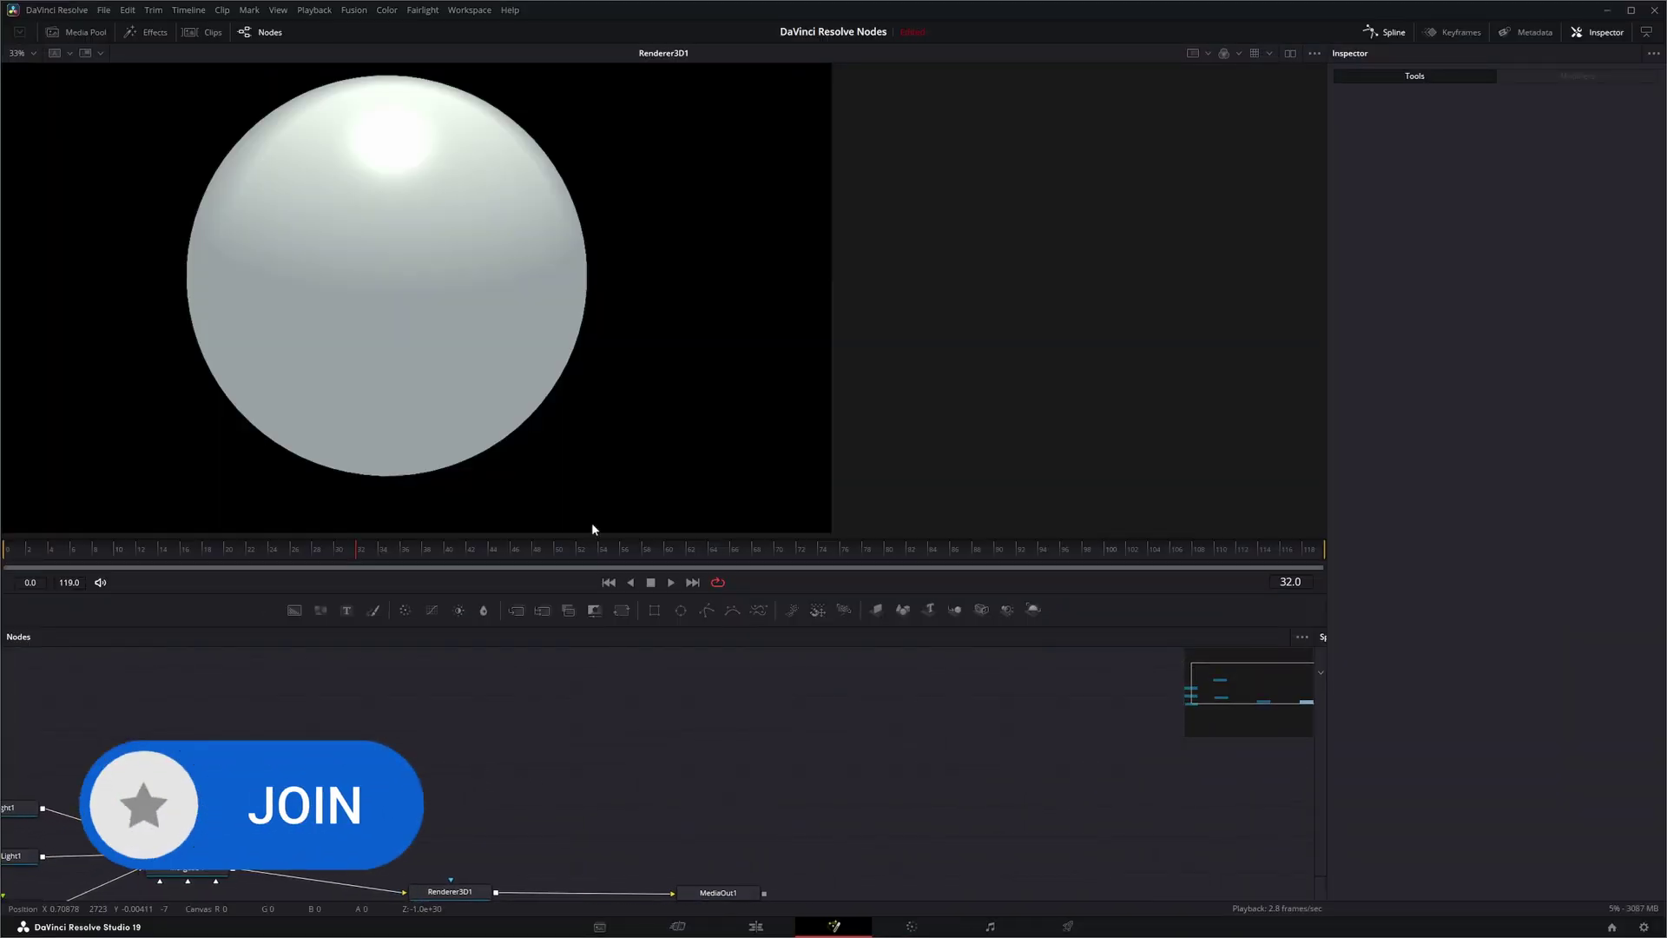
left_click_drag(596, 518, 550, 465)
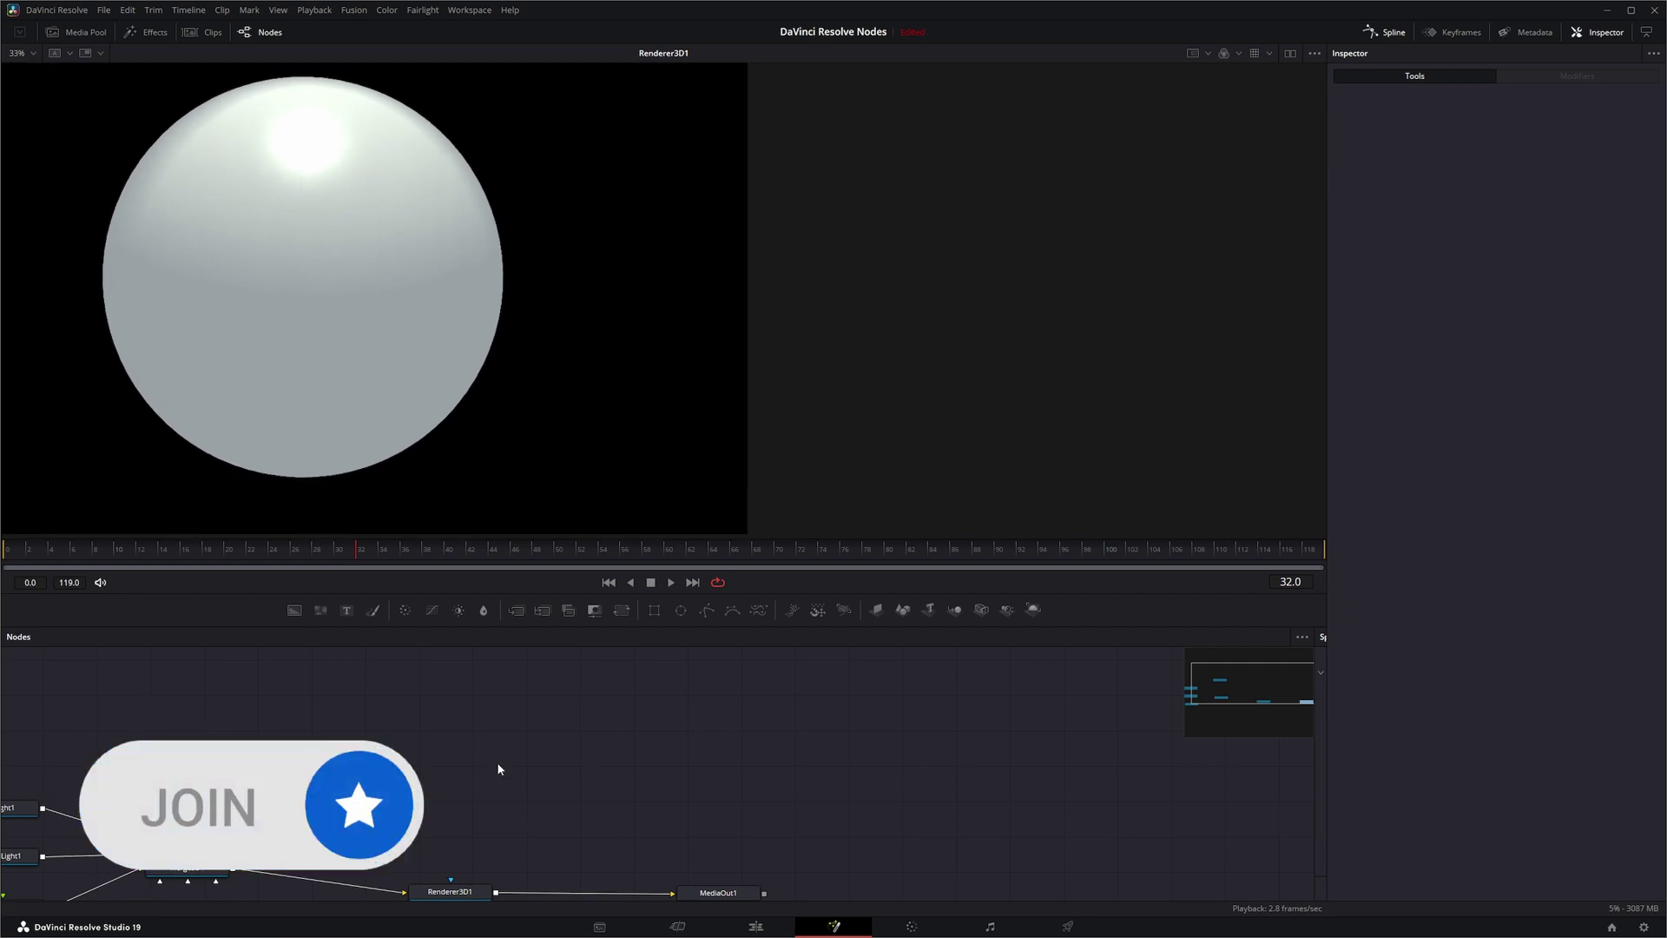
Step: Add a Fast Noise Texture (3FN) node from Select Tool and place it beside Shape3D1
key("shift+space")
type("fall")
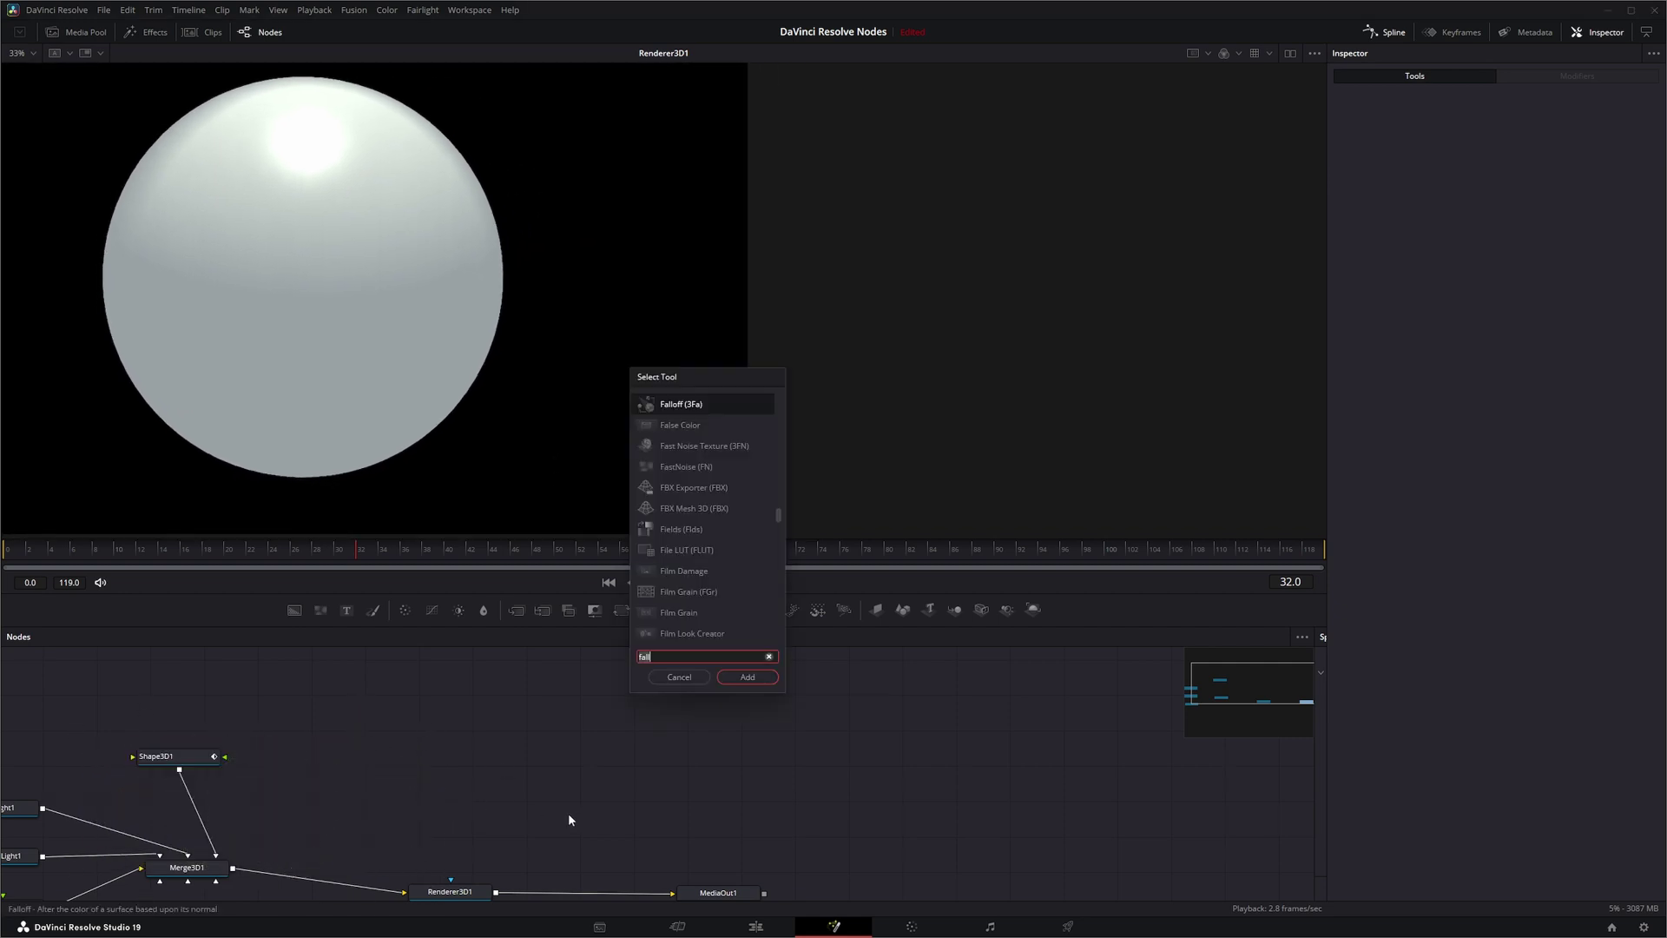
key("BackSpace")
key("BackSpace")
type("st")
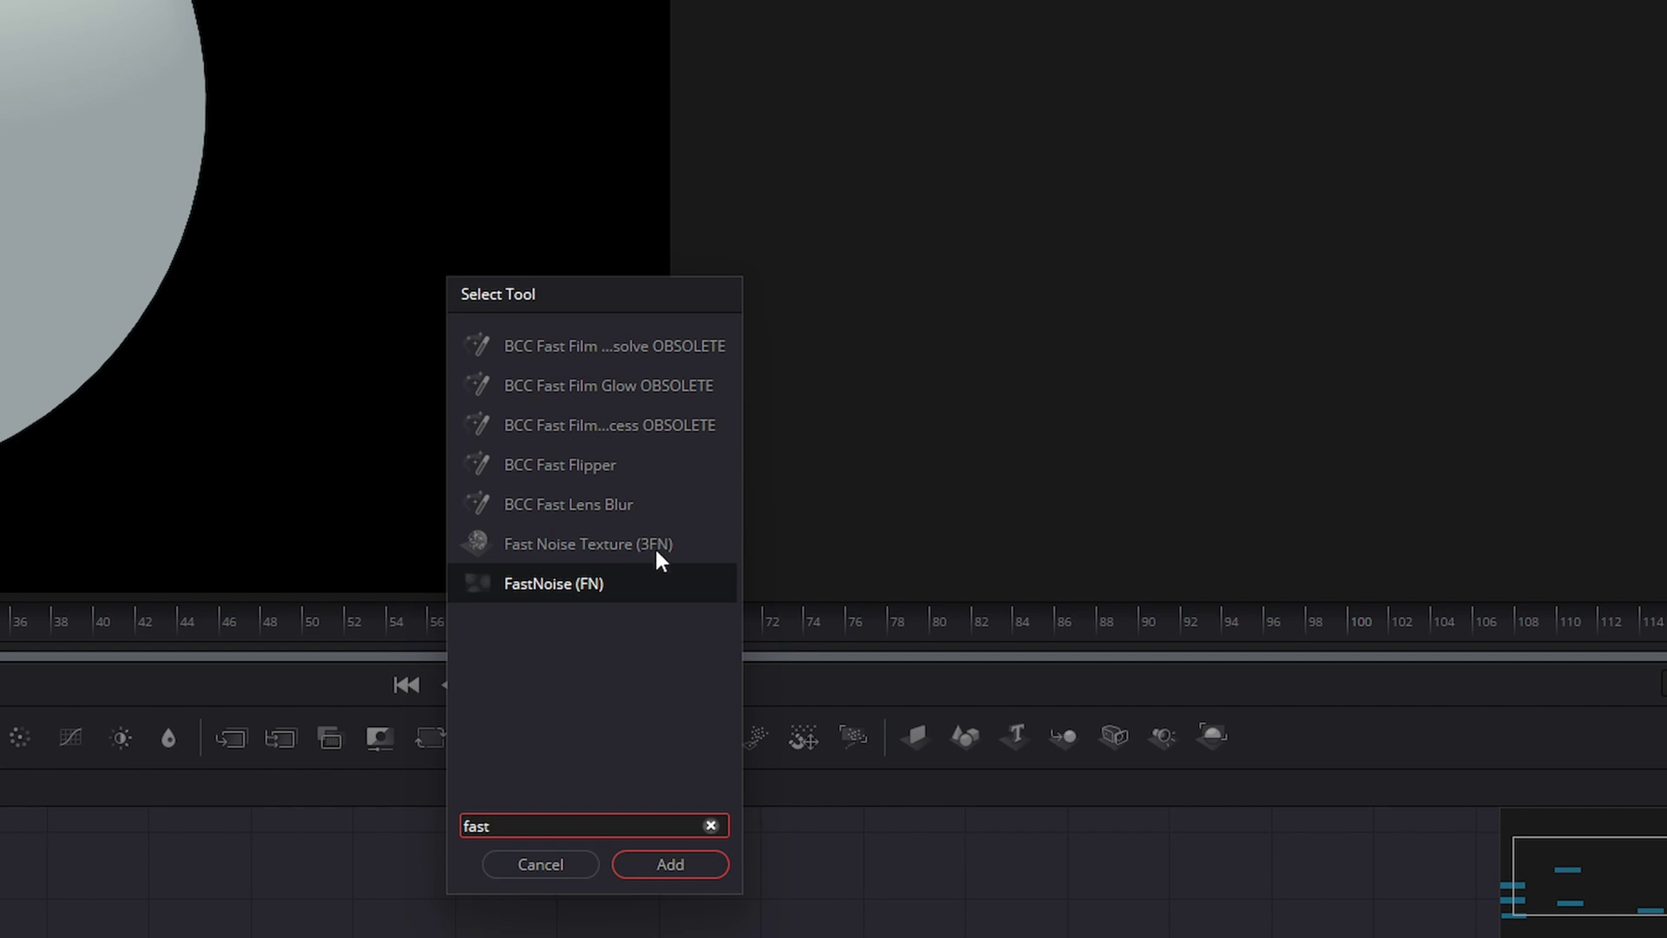
left_click(586, 541)
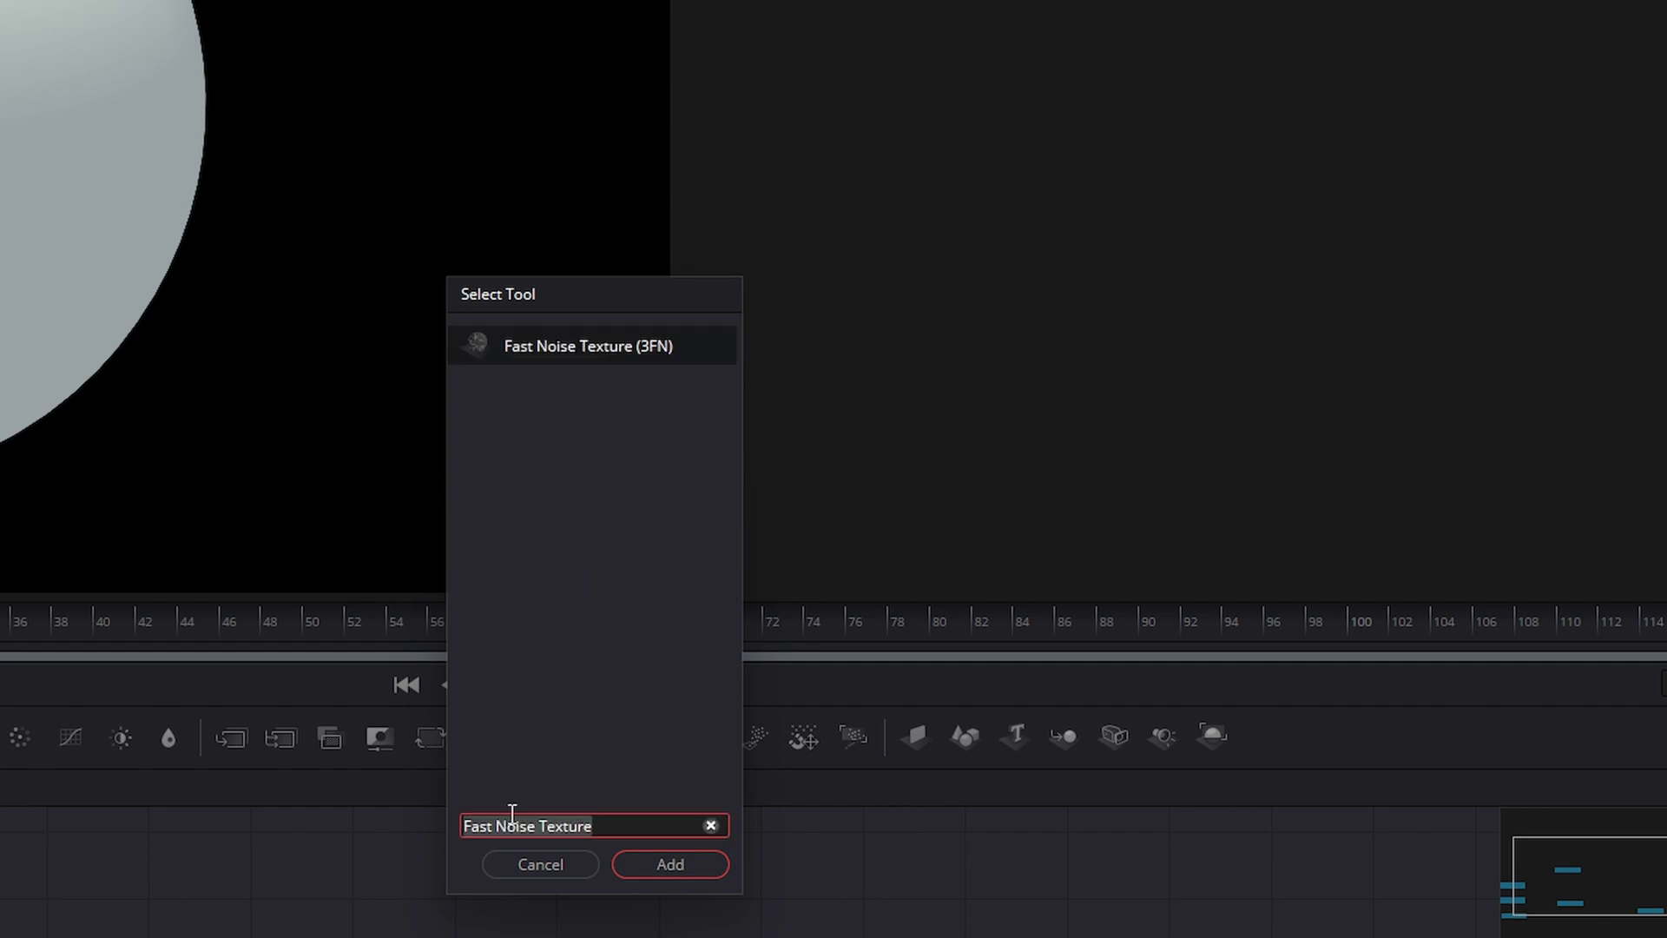
left_click(670, 862)
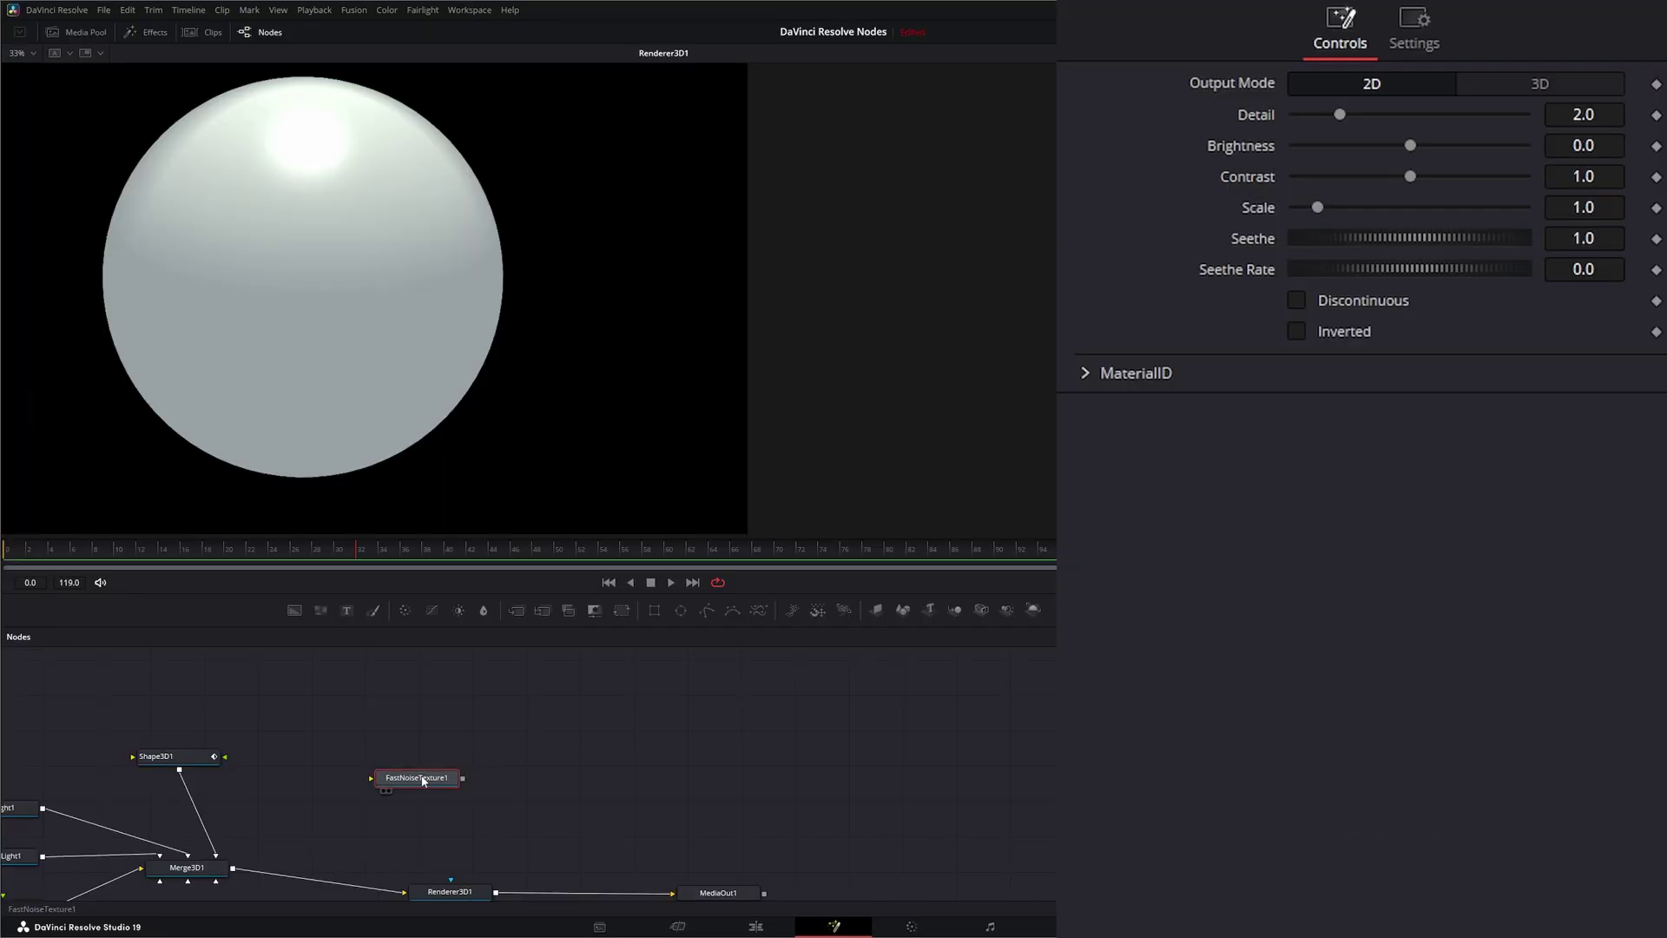
left_click_drag(410, 779, 224, 756)
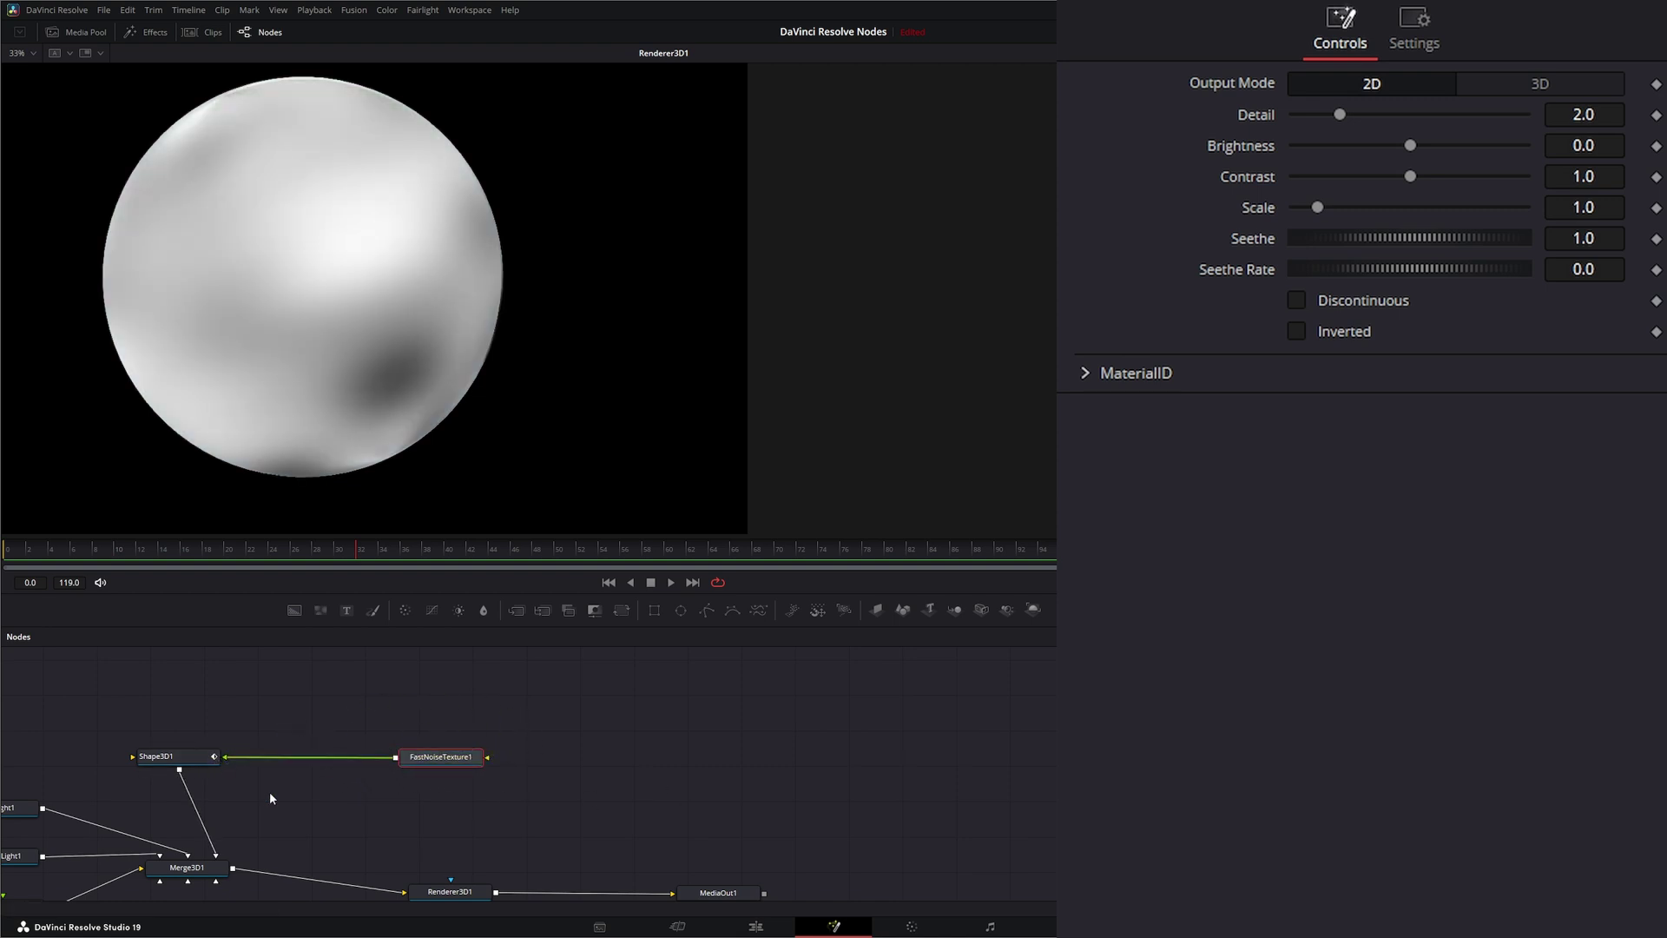
Step: Set FastNoiseTexture1's Output Mode to 3D and position it next to Shape3D1
left_click_drag(443, 762, 440, 762)
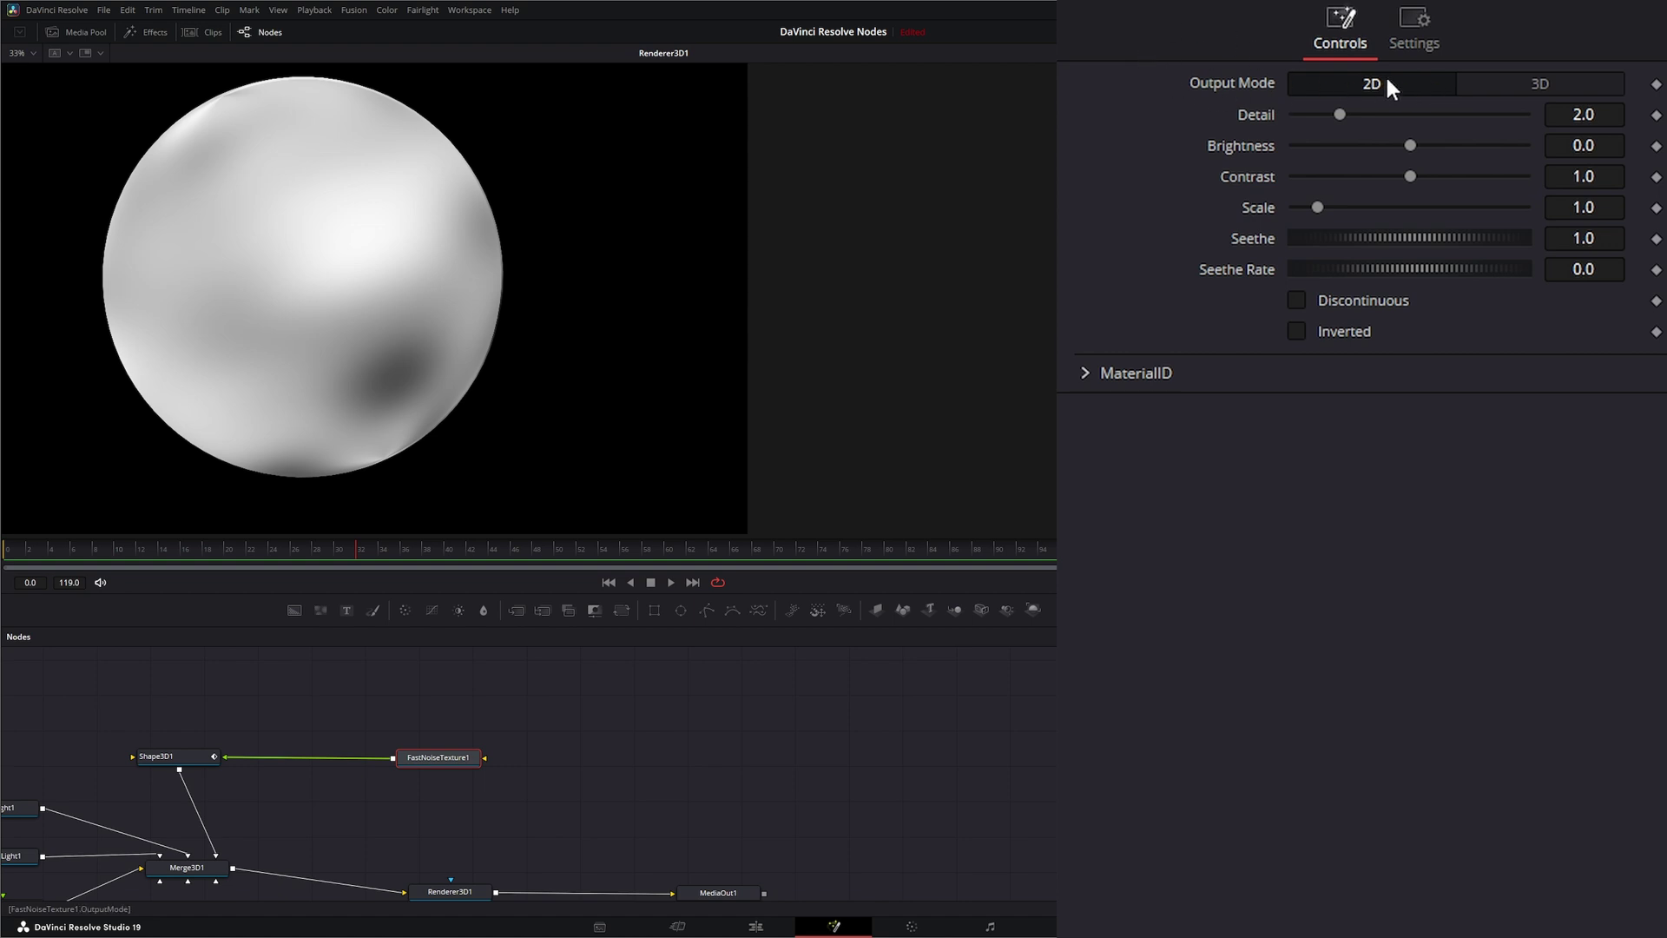
left_click(1532, 85)
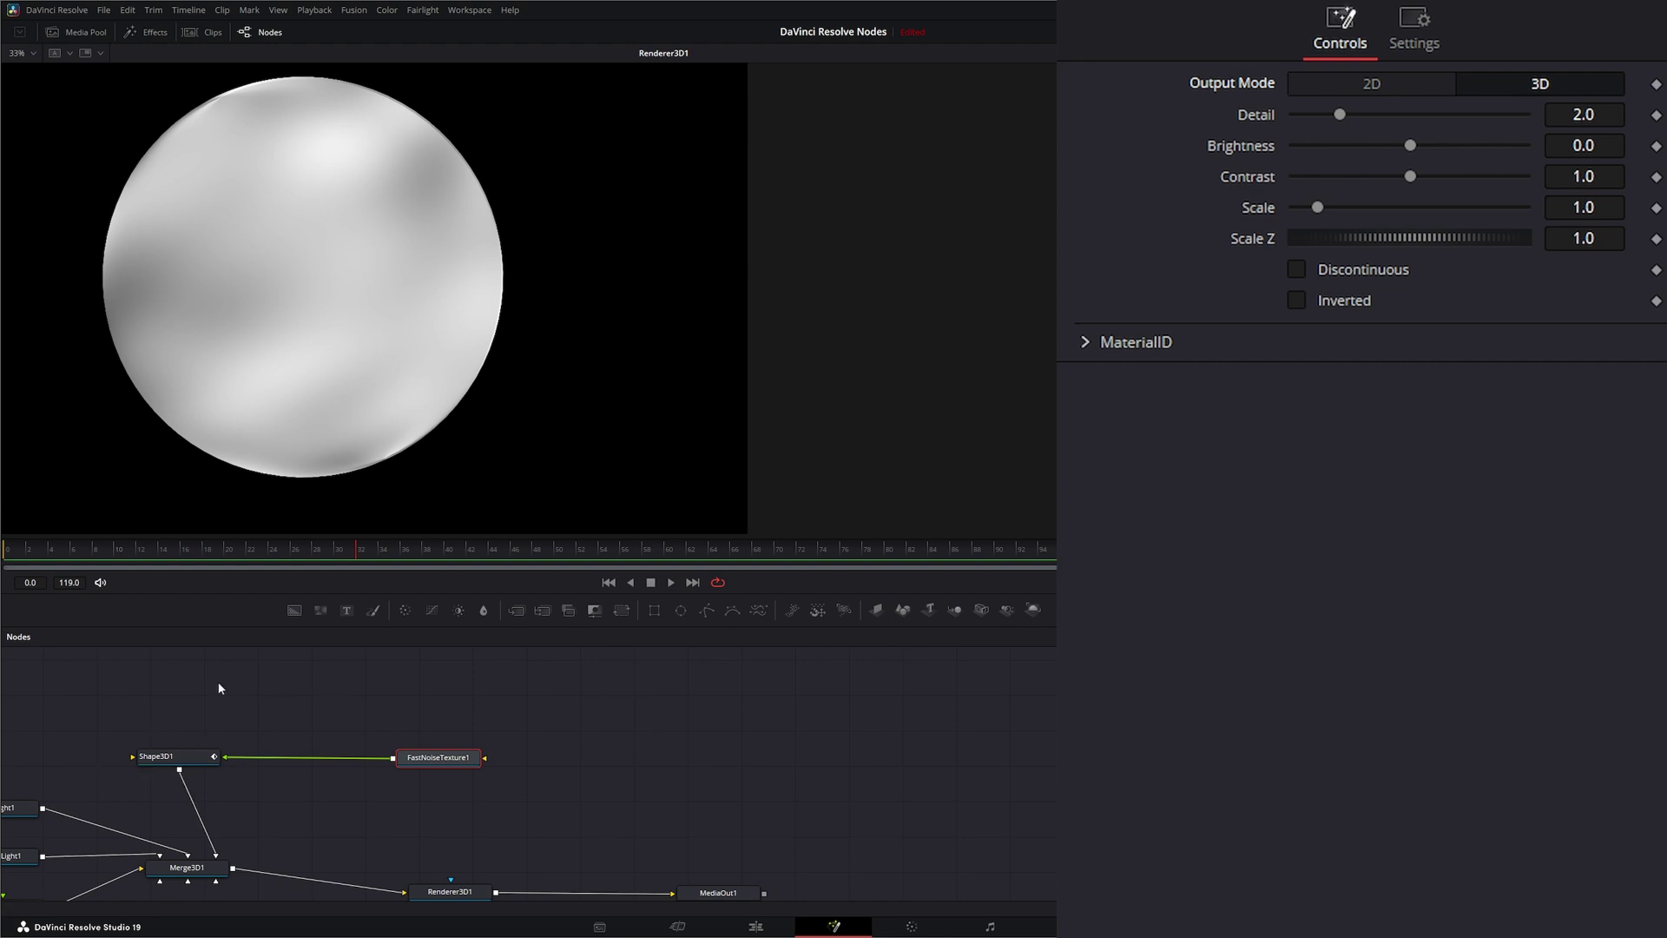
left_click_drag(445, 759, 418, 766)
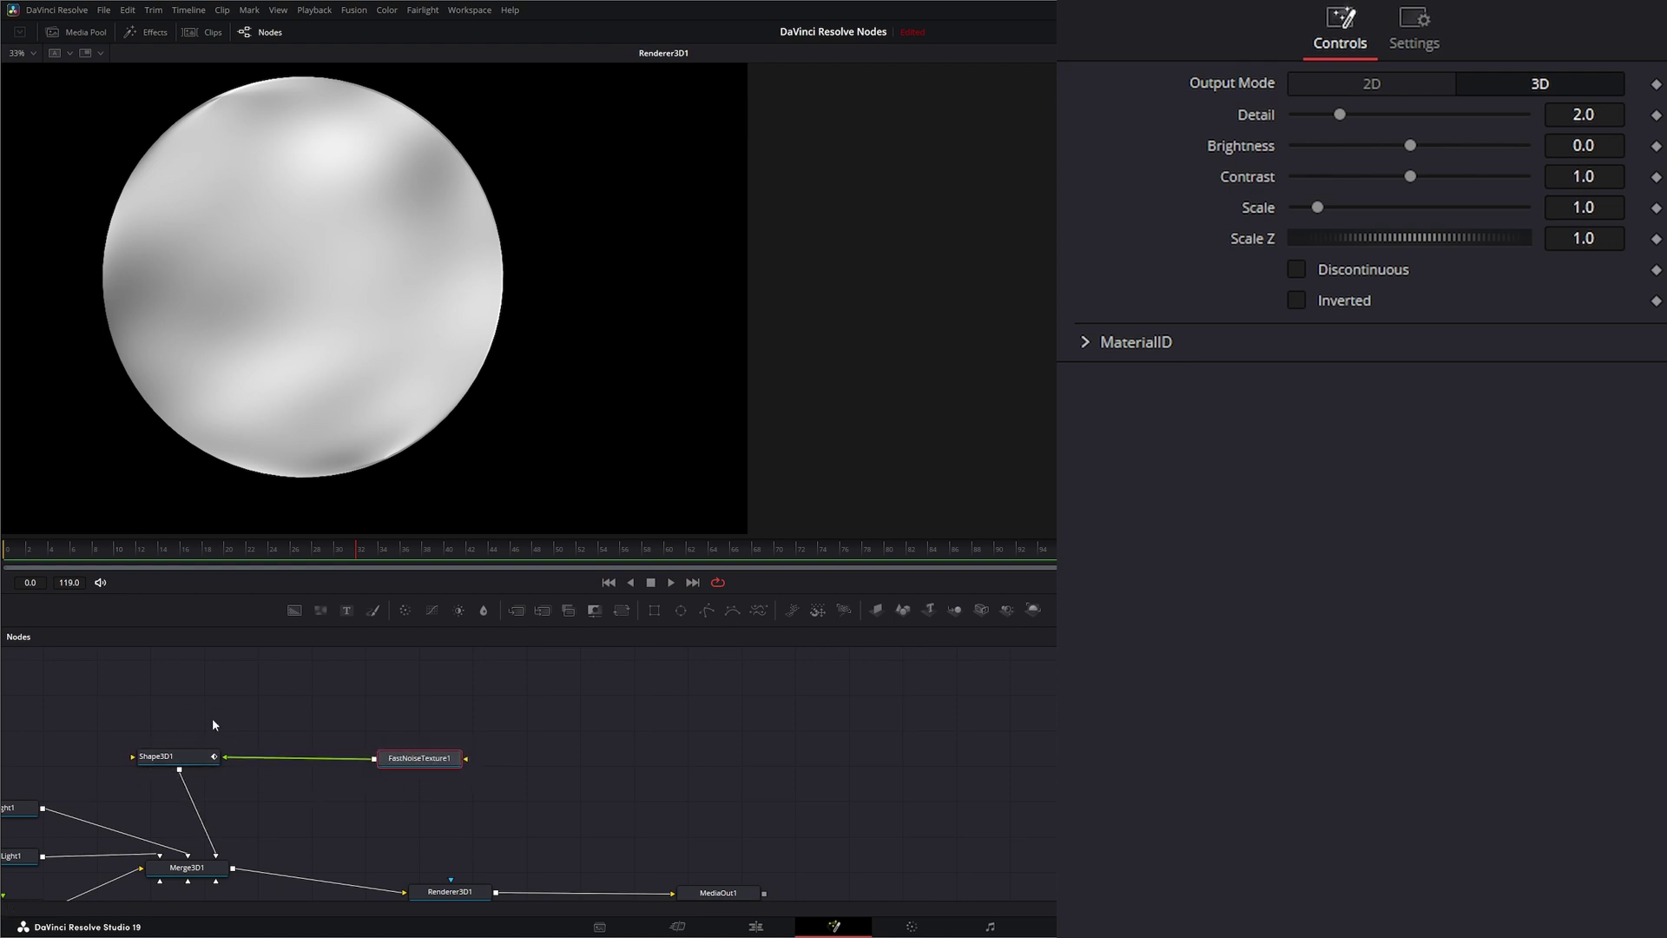
Step: Raise the noise Detail to 7.38, enlarge Scale to 1.82 and stretch Scale Z to 1.318
left_click_drag(197, 762, 214, 762)
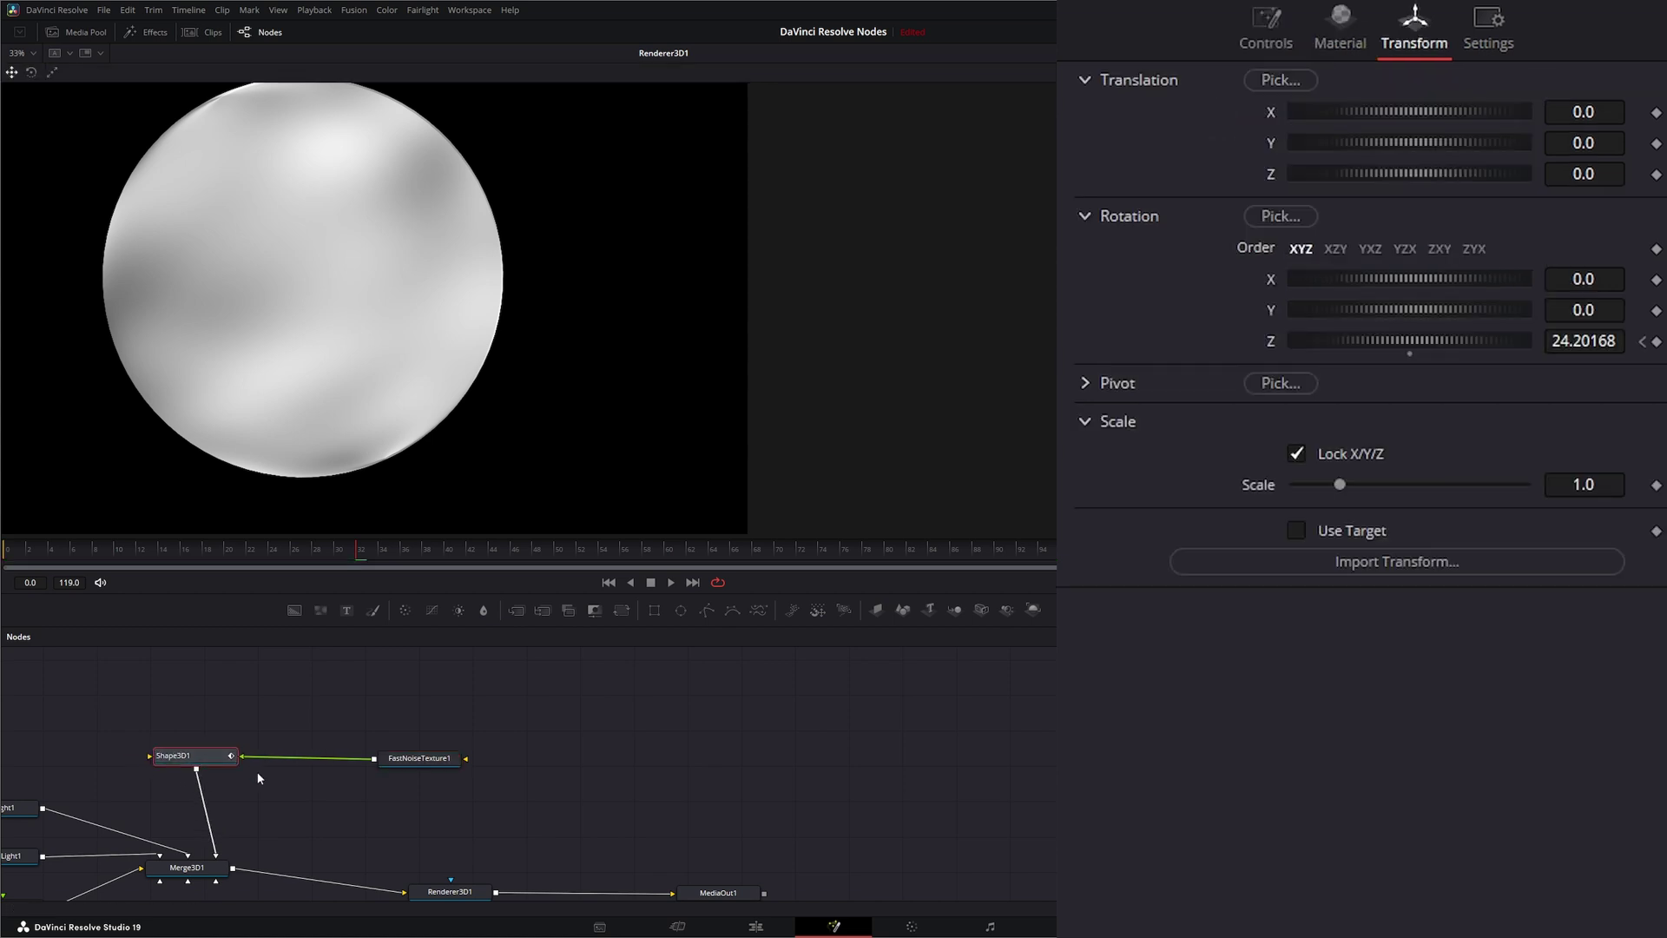
left_click_drag(1339, 114, 1399, 175)
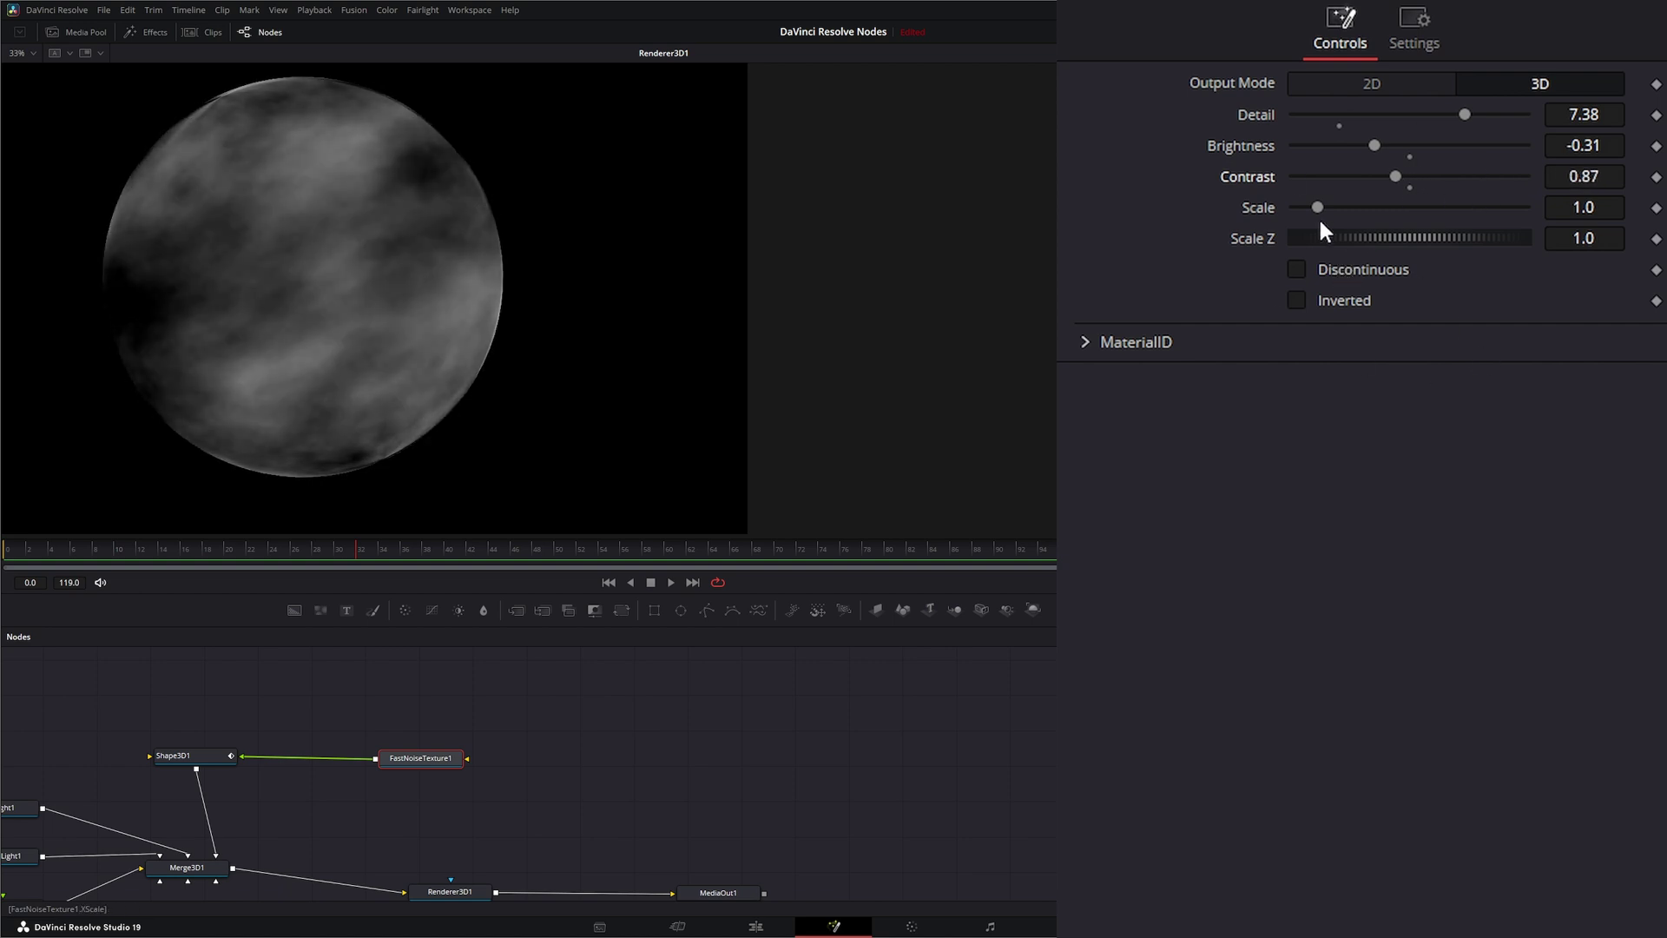
left_click_drag(1318, 206, 1335, 207)
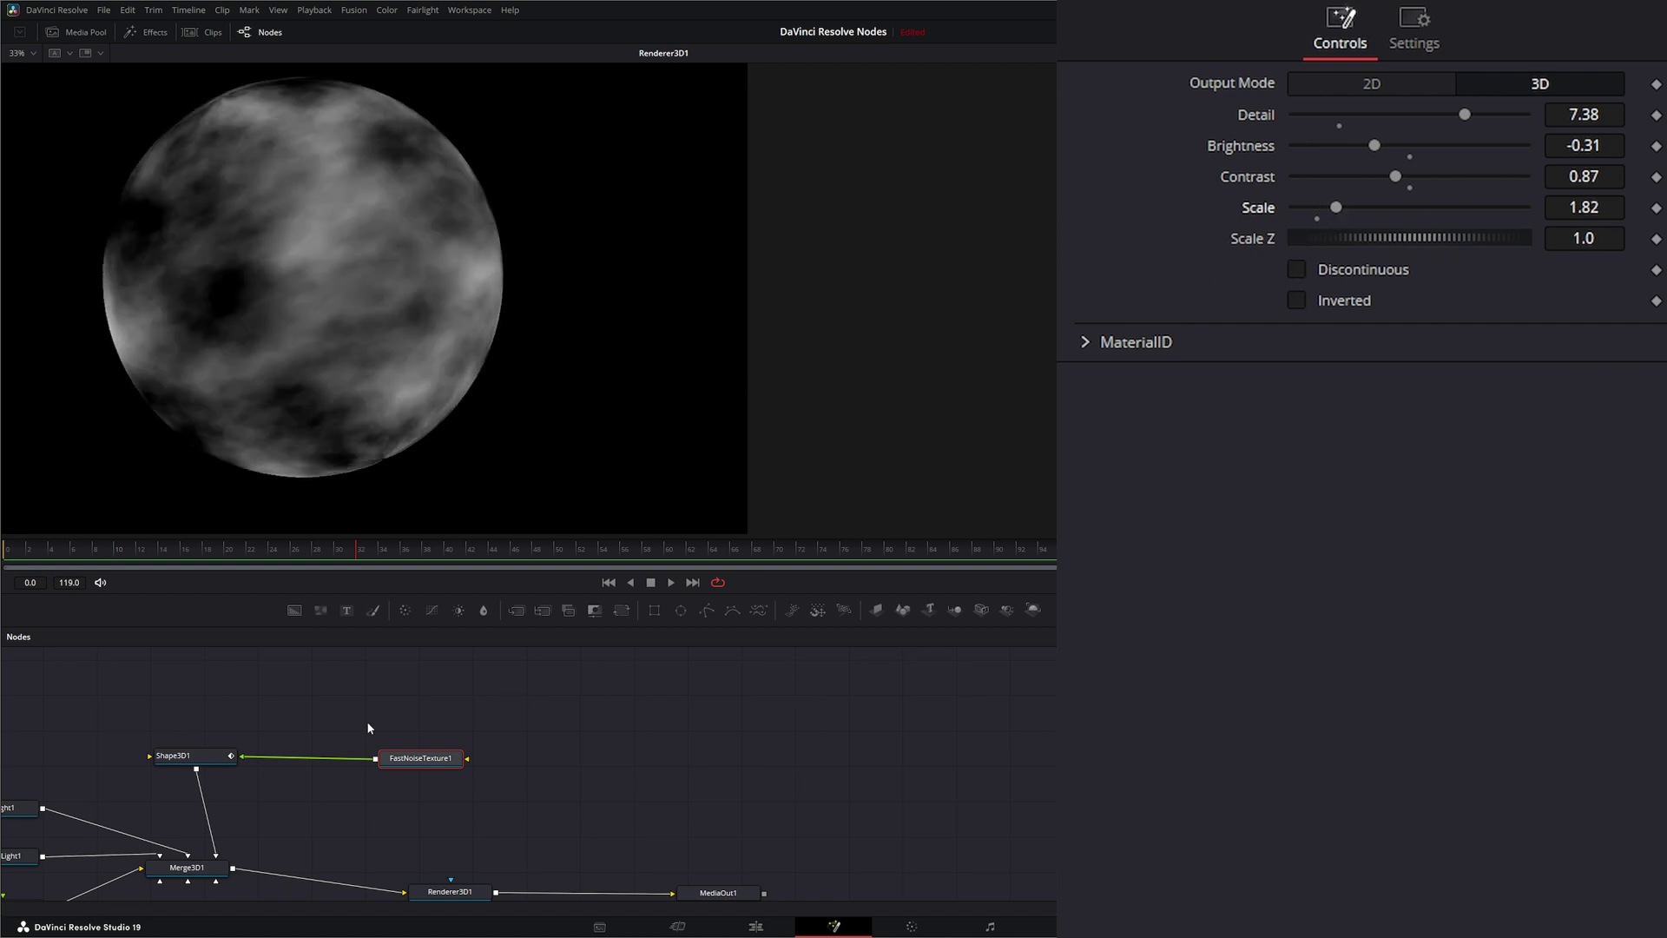
left_click_drag(138, 701, 282, 799)
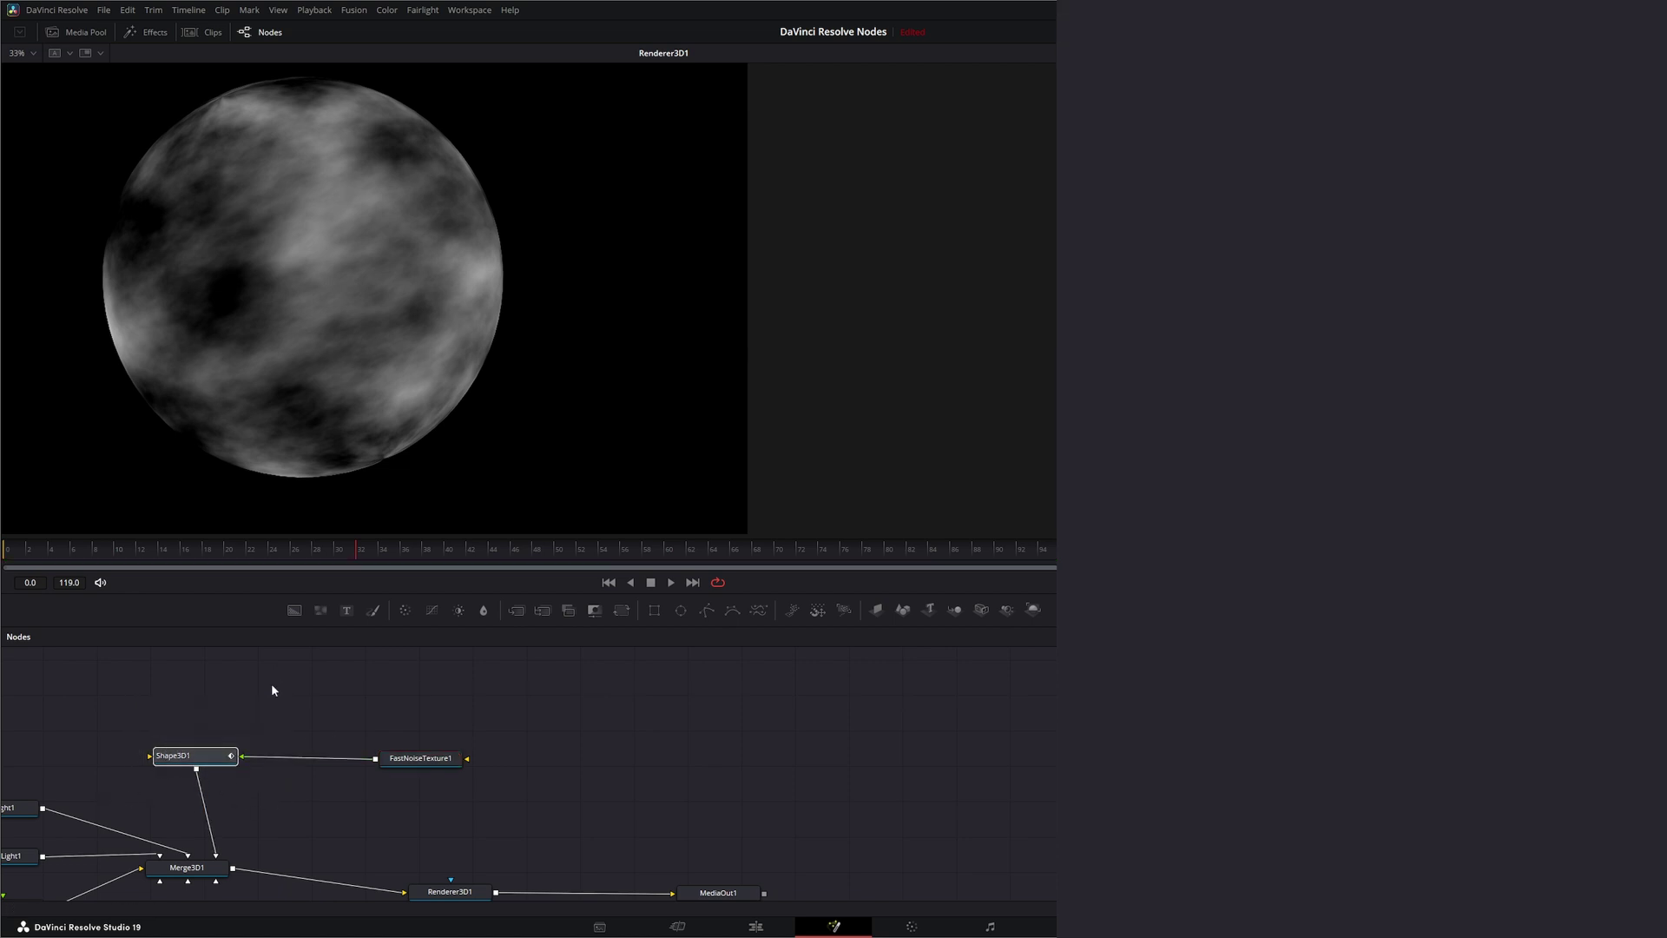
left_click(198, 760)
left_click(428, 759)
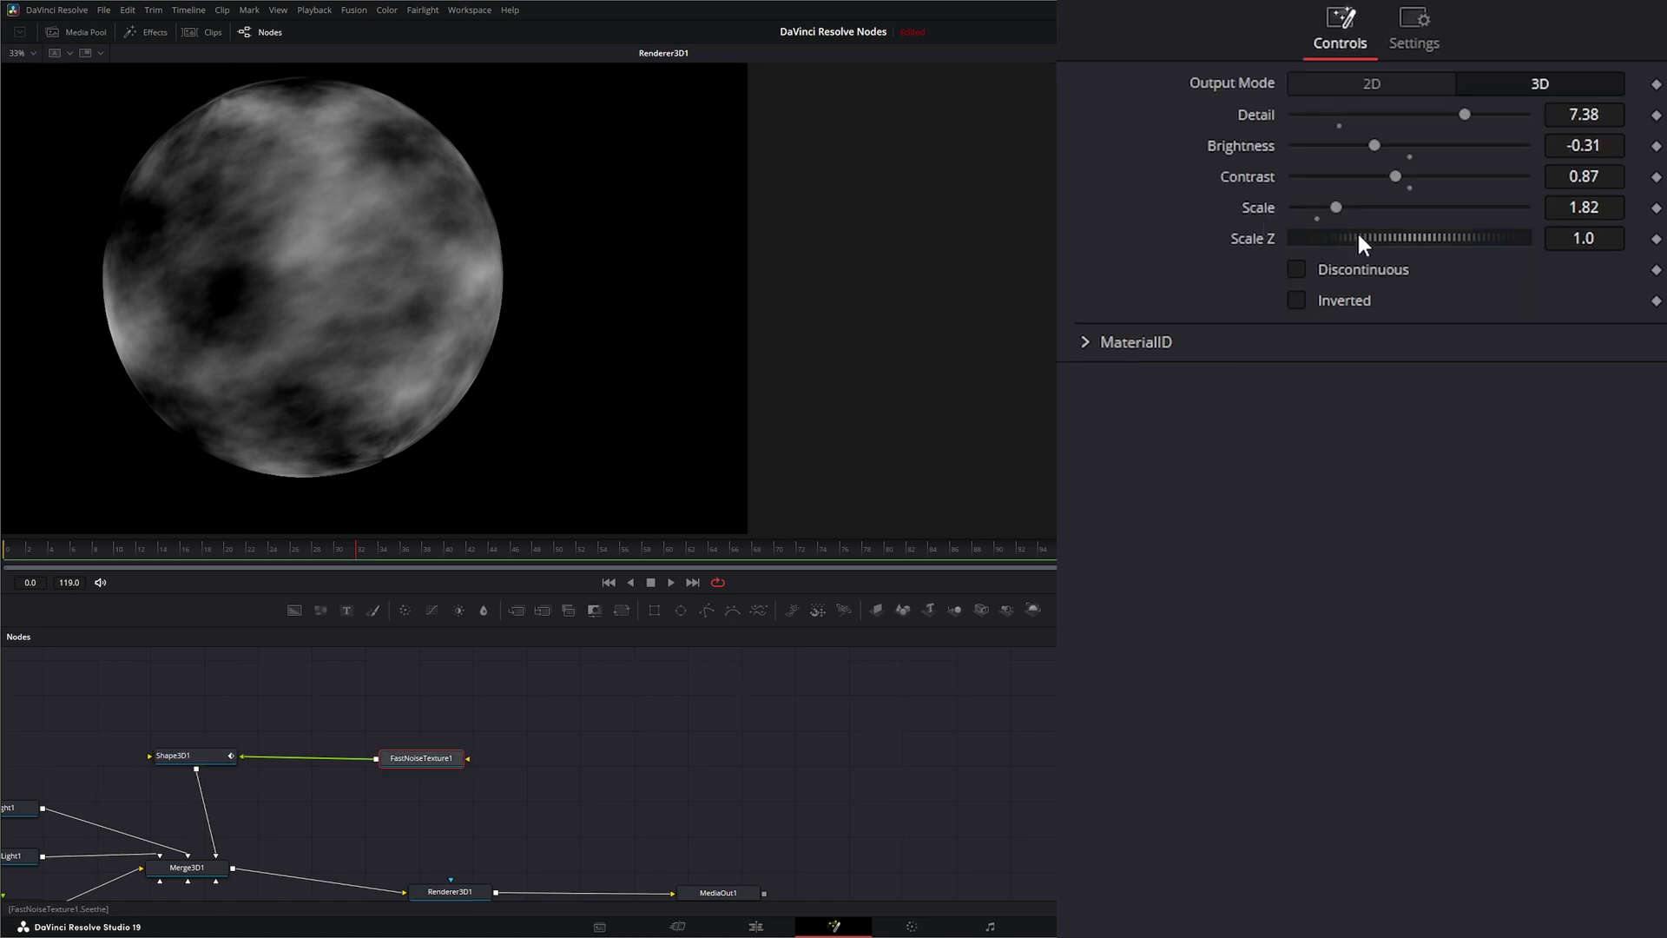
left_click_drag(1359, 235, 1435, 236)
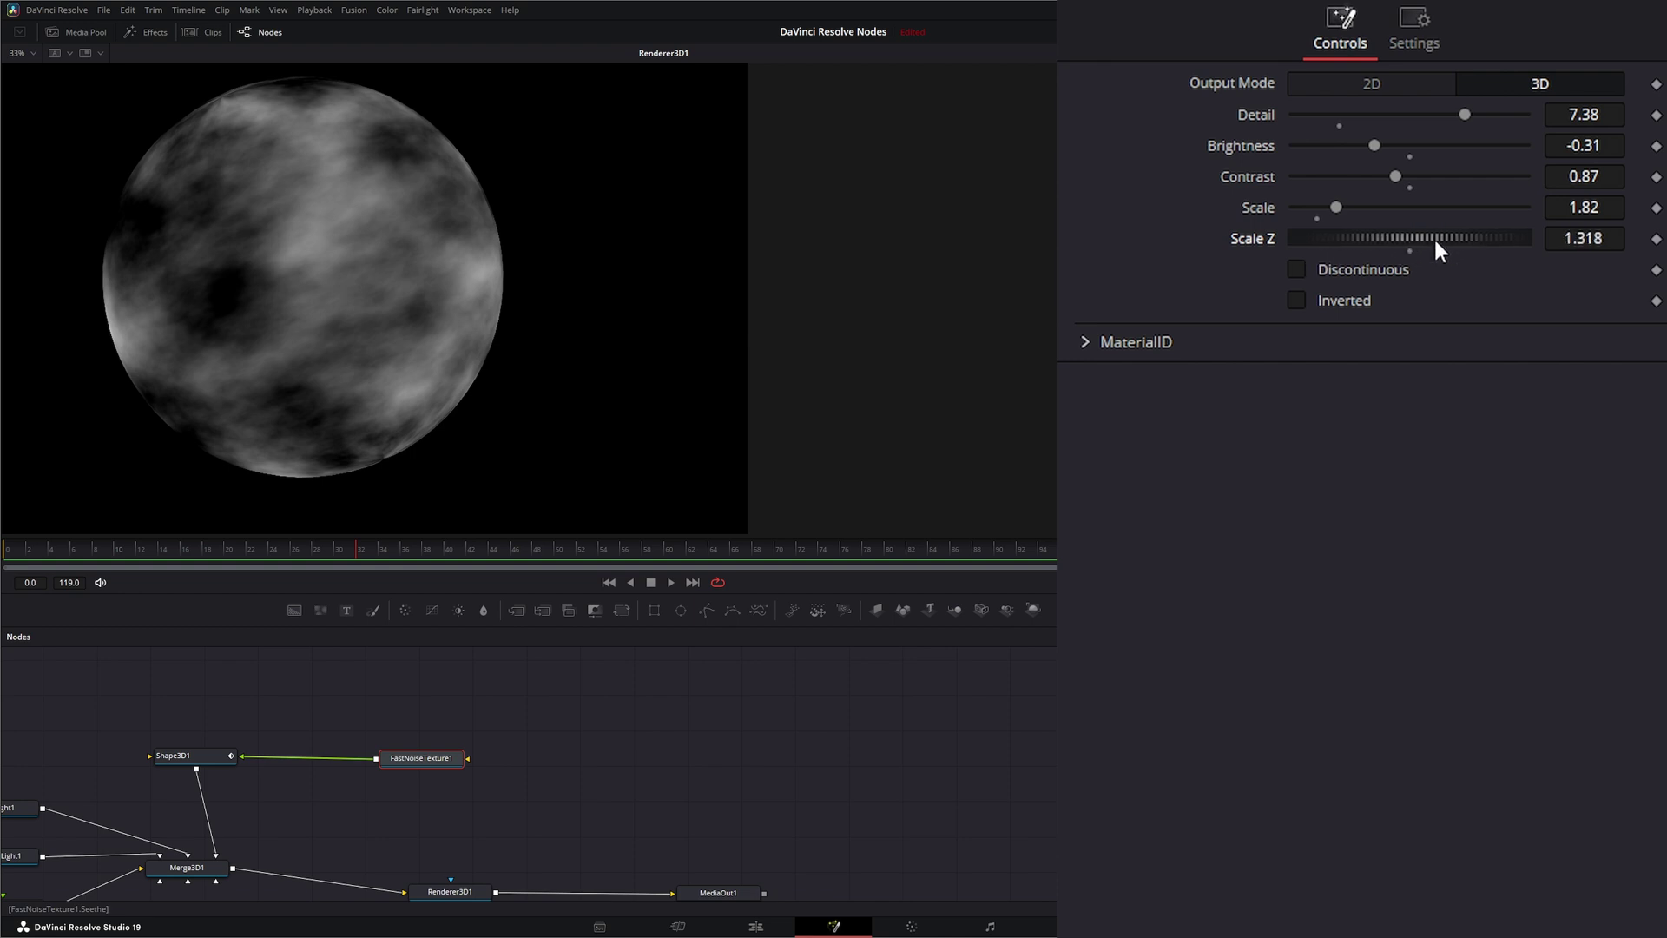
Step: Reset Scale Z to 1.0, enable Discontinuous, and try then revert Inverted and MaterialID
double_click(1384, 239)
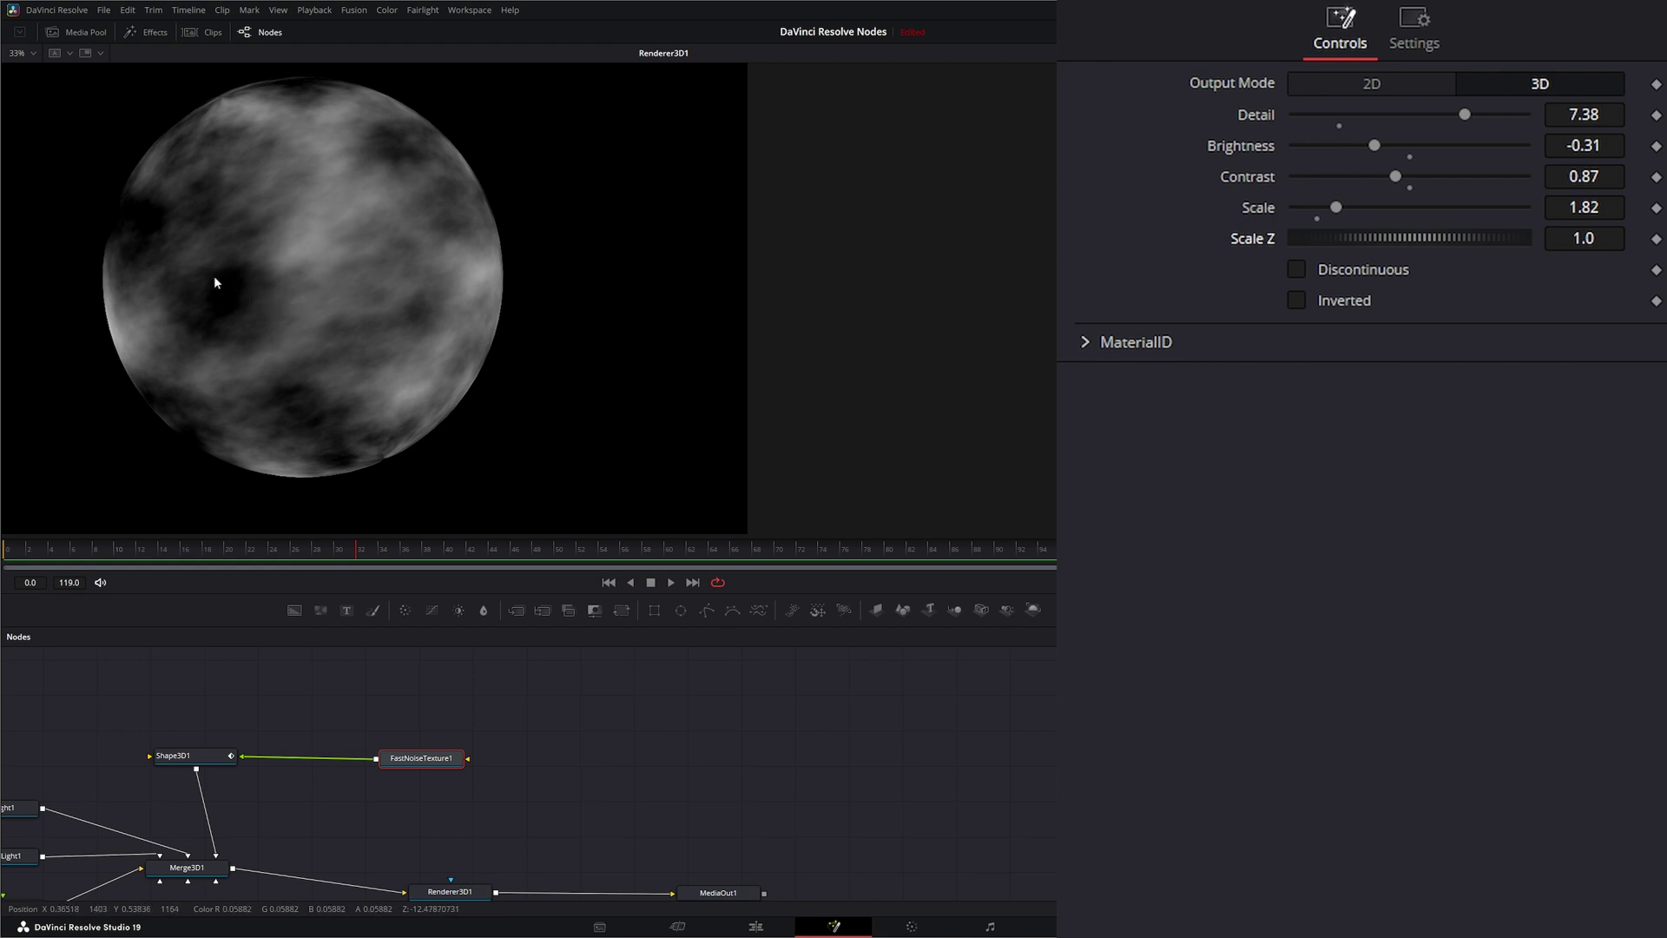
left_click(1296, 264)
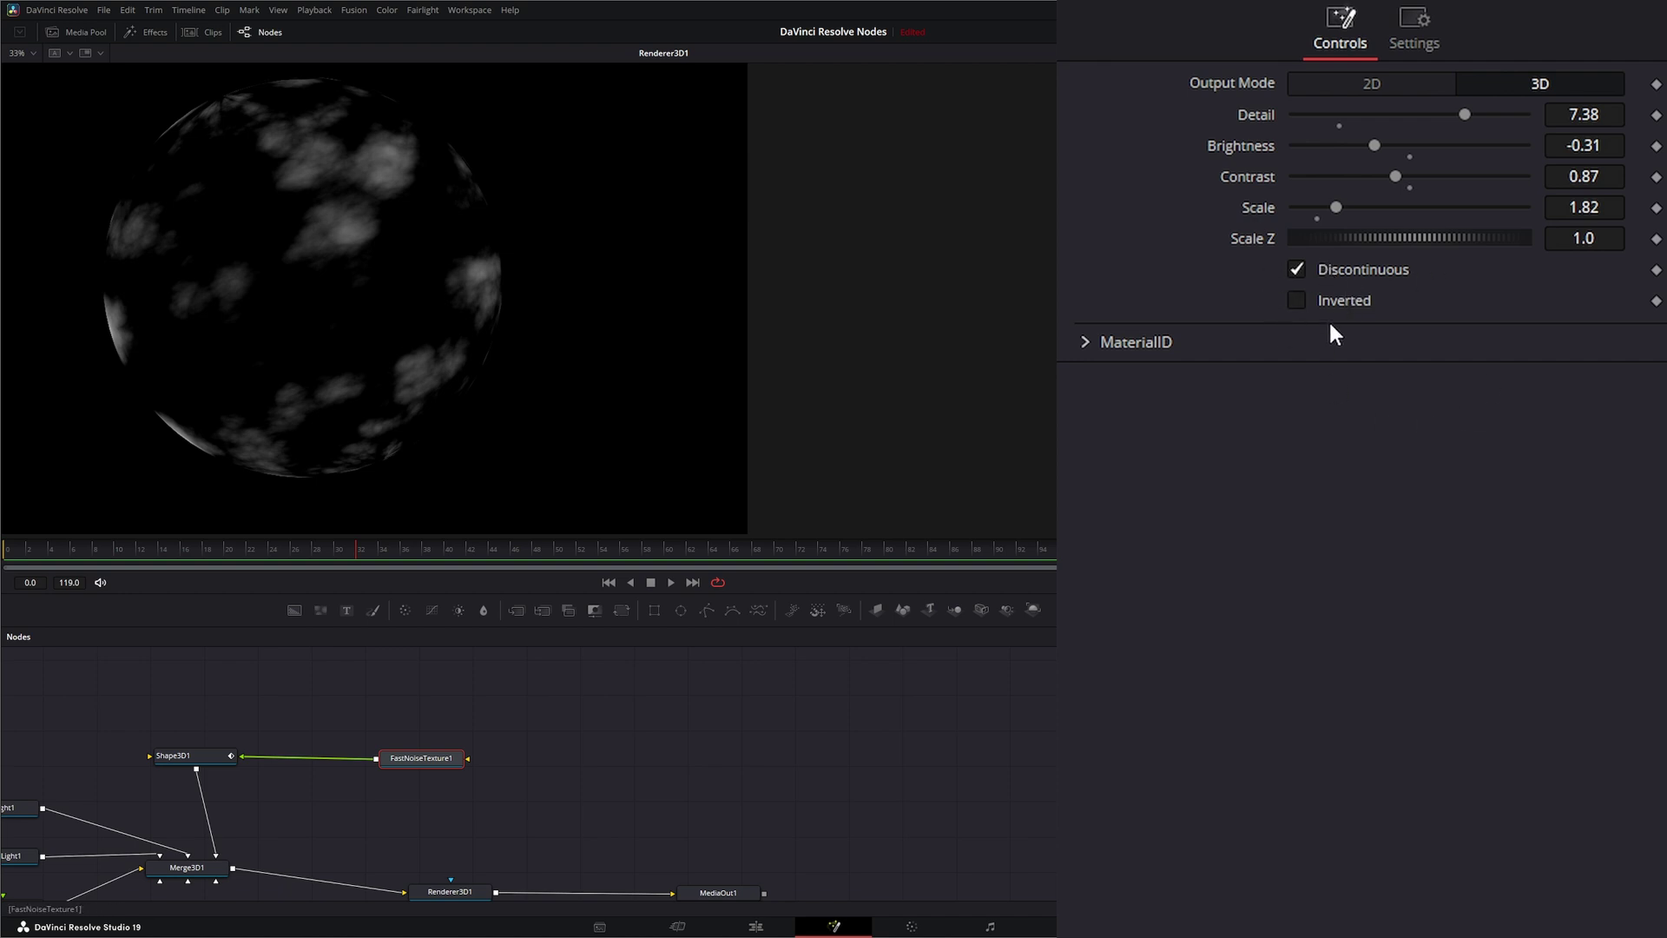
left_click(1296, 301)
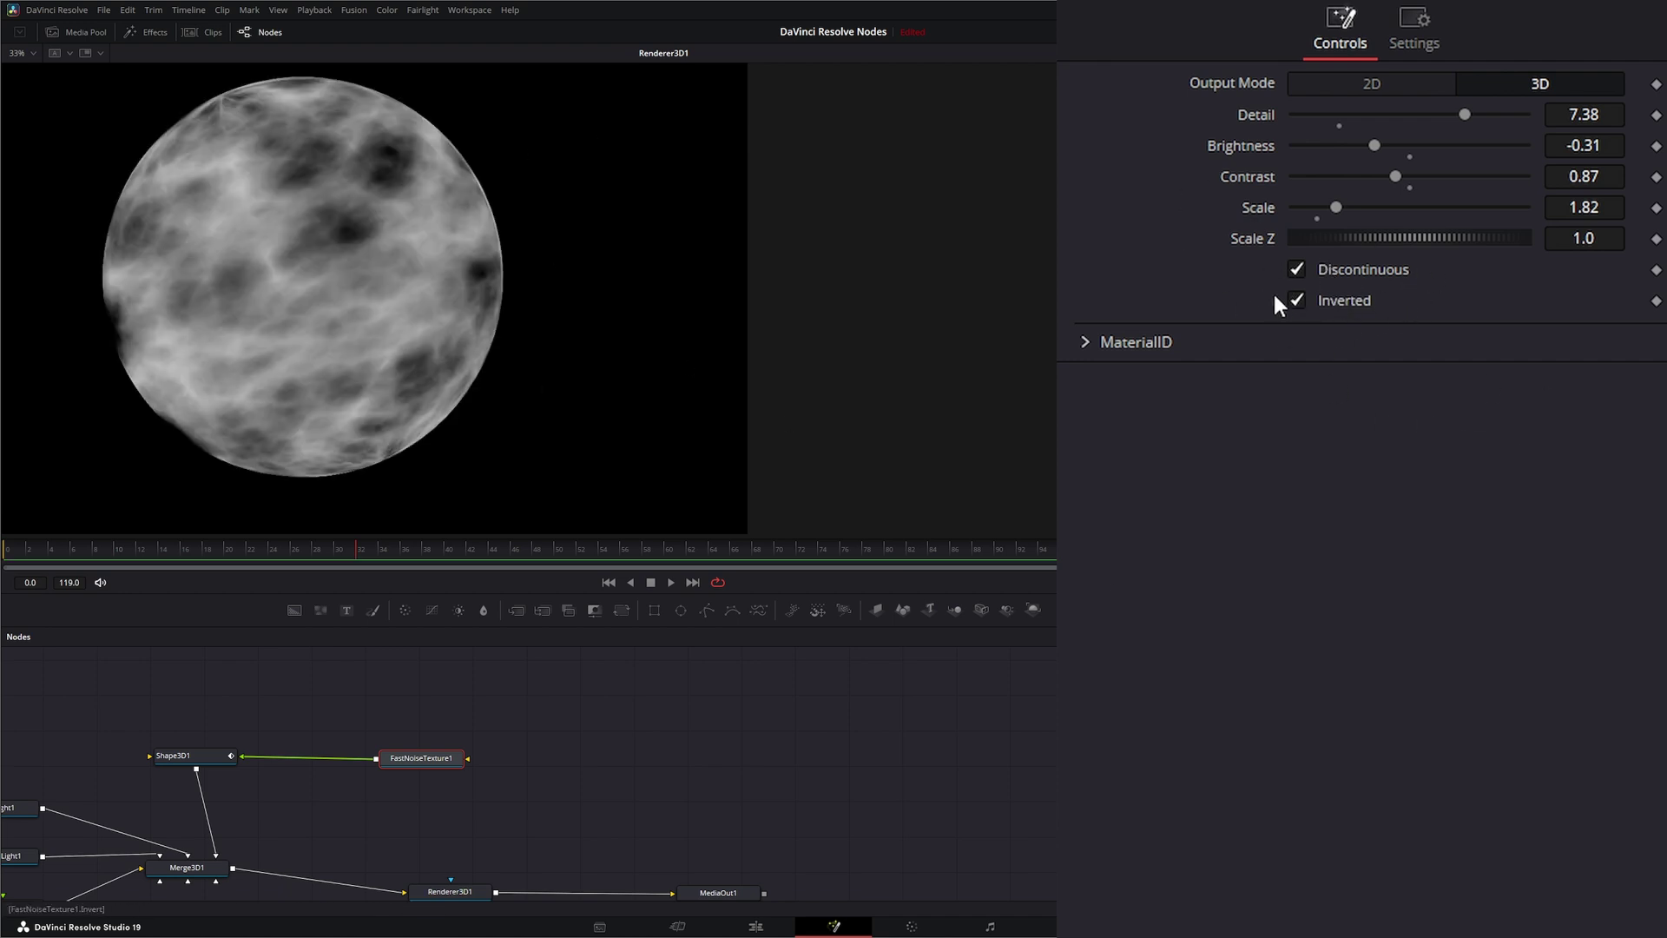
left_click(1302, 295)
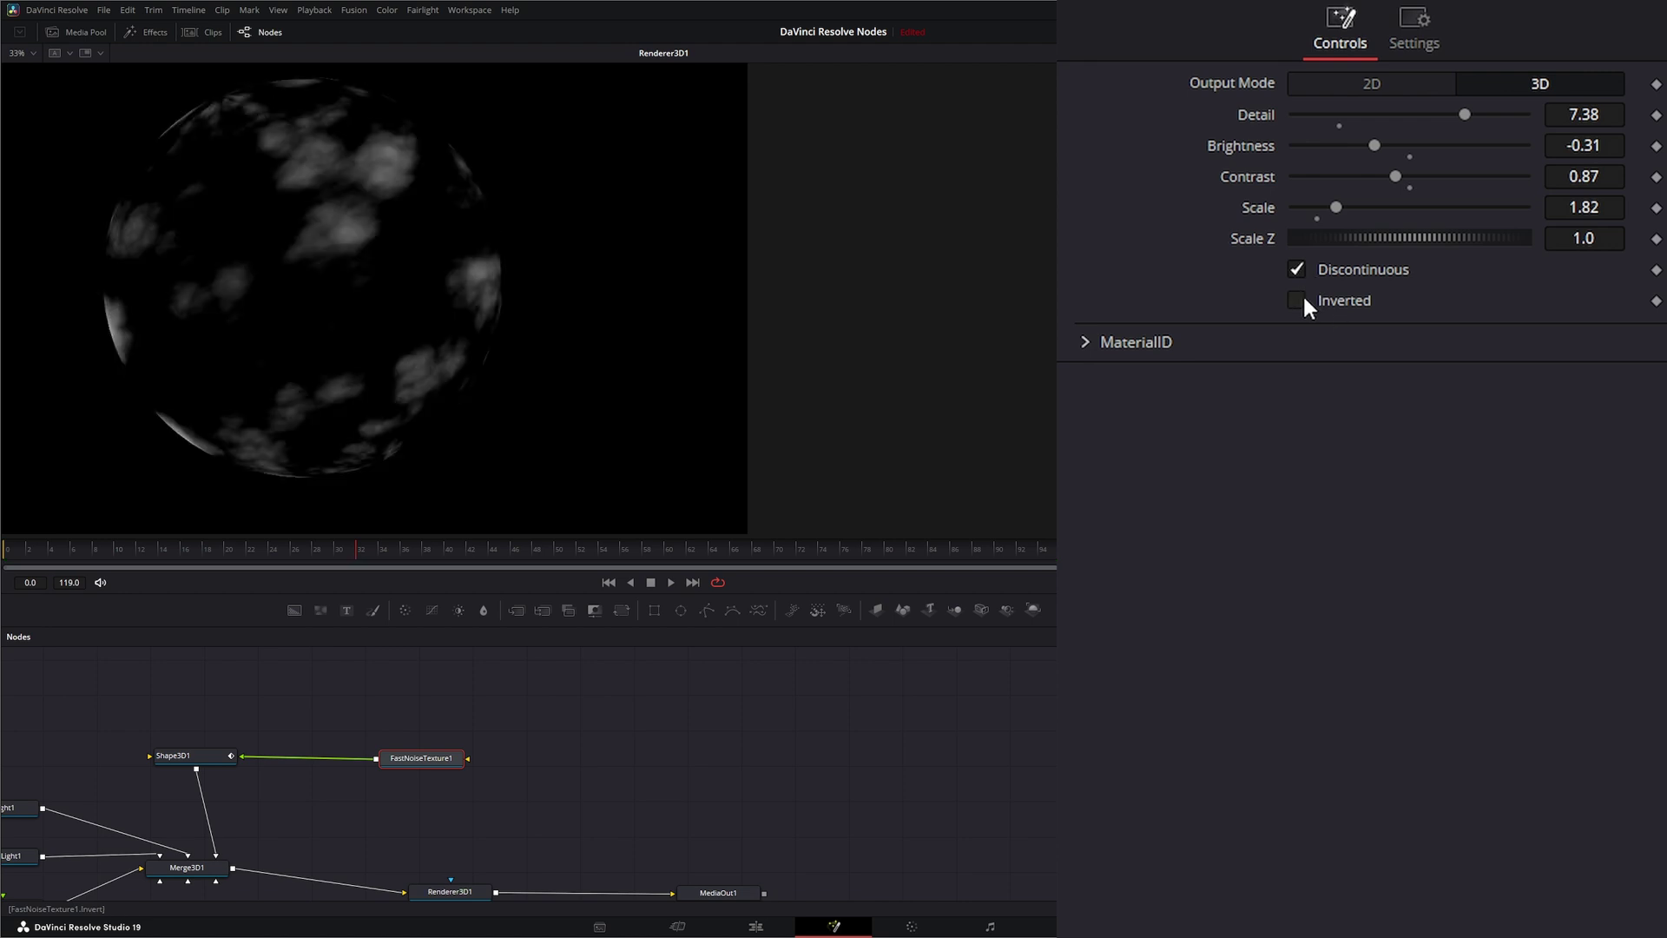
left_click(1084, 341)
mouse_move(1301, 374)
left_mouse_down()
mouse_move(1366, 378)
mouse_move(1316, 388)
left_mouse_up()
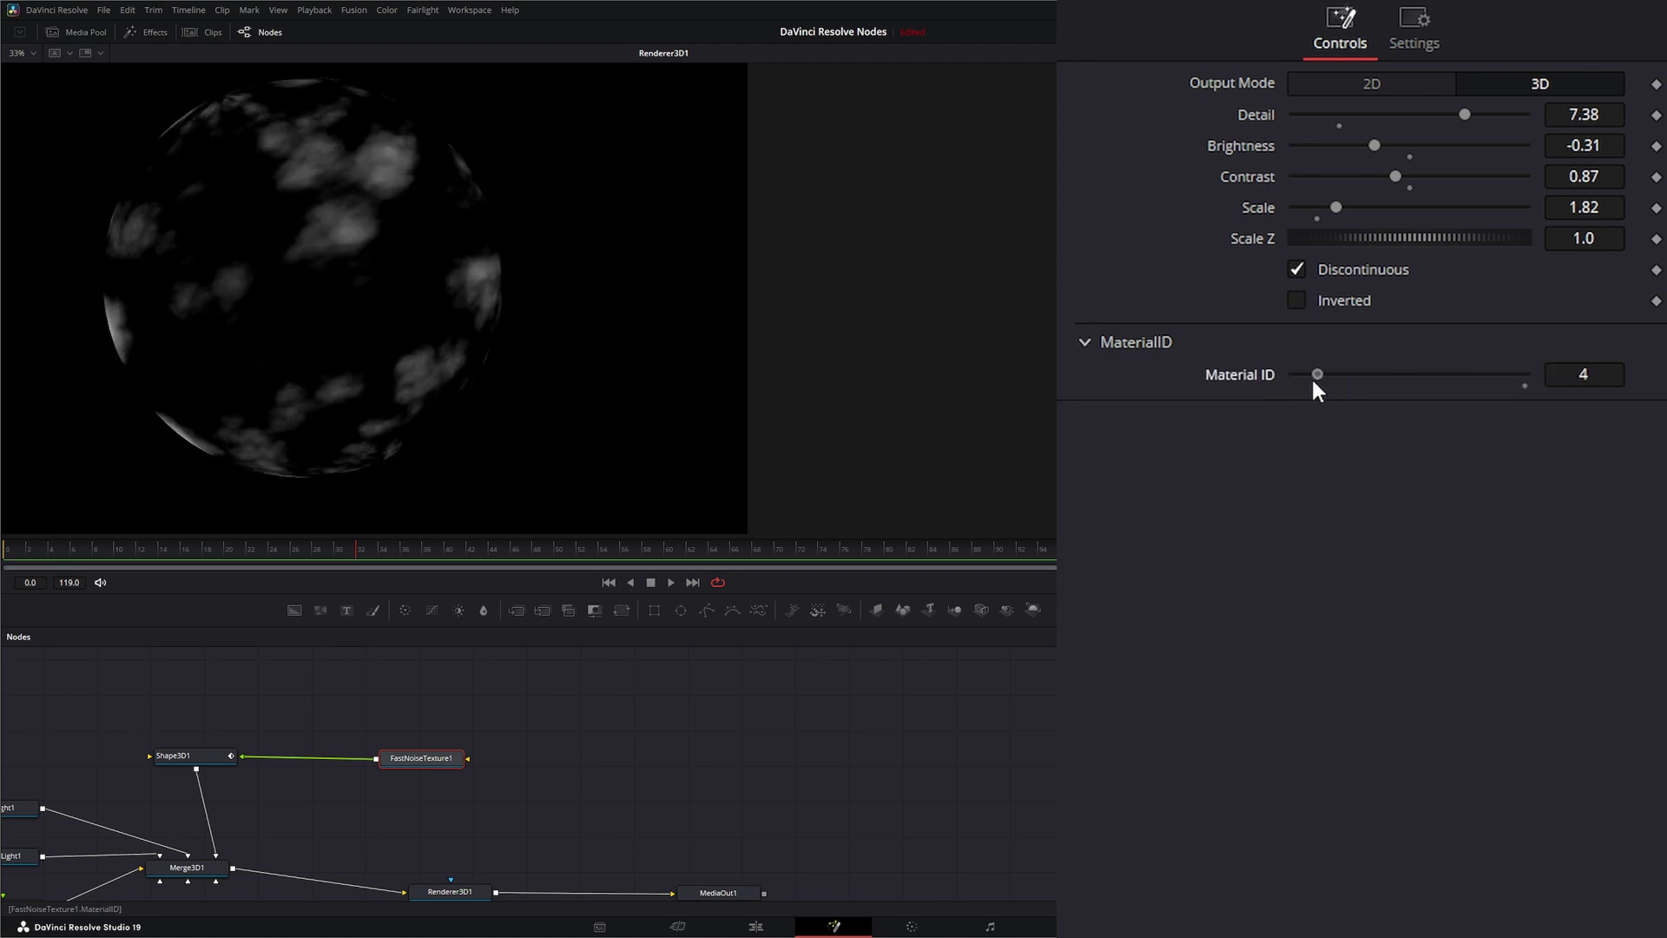
left_click(1086, 340)
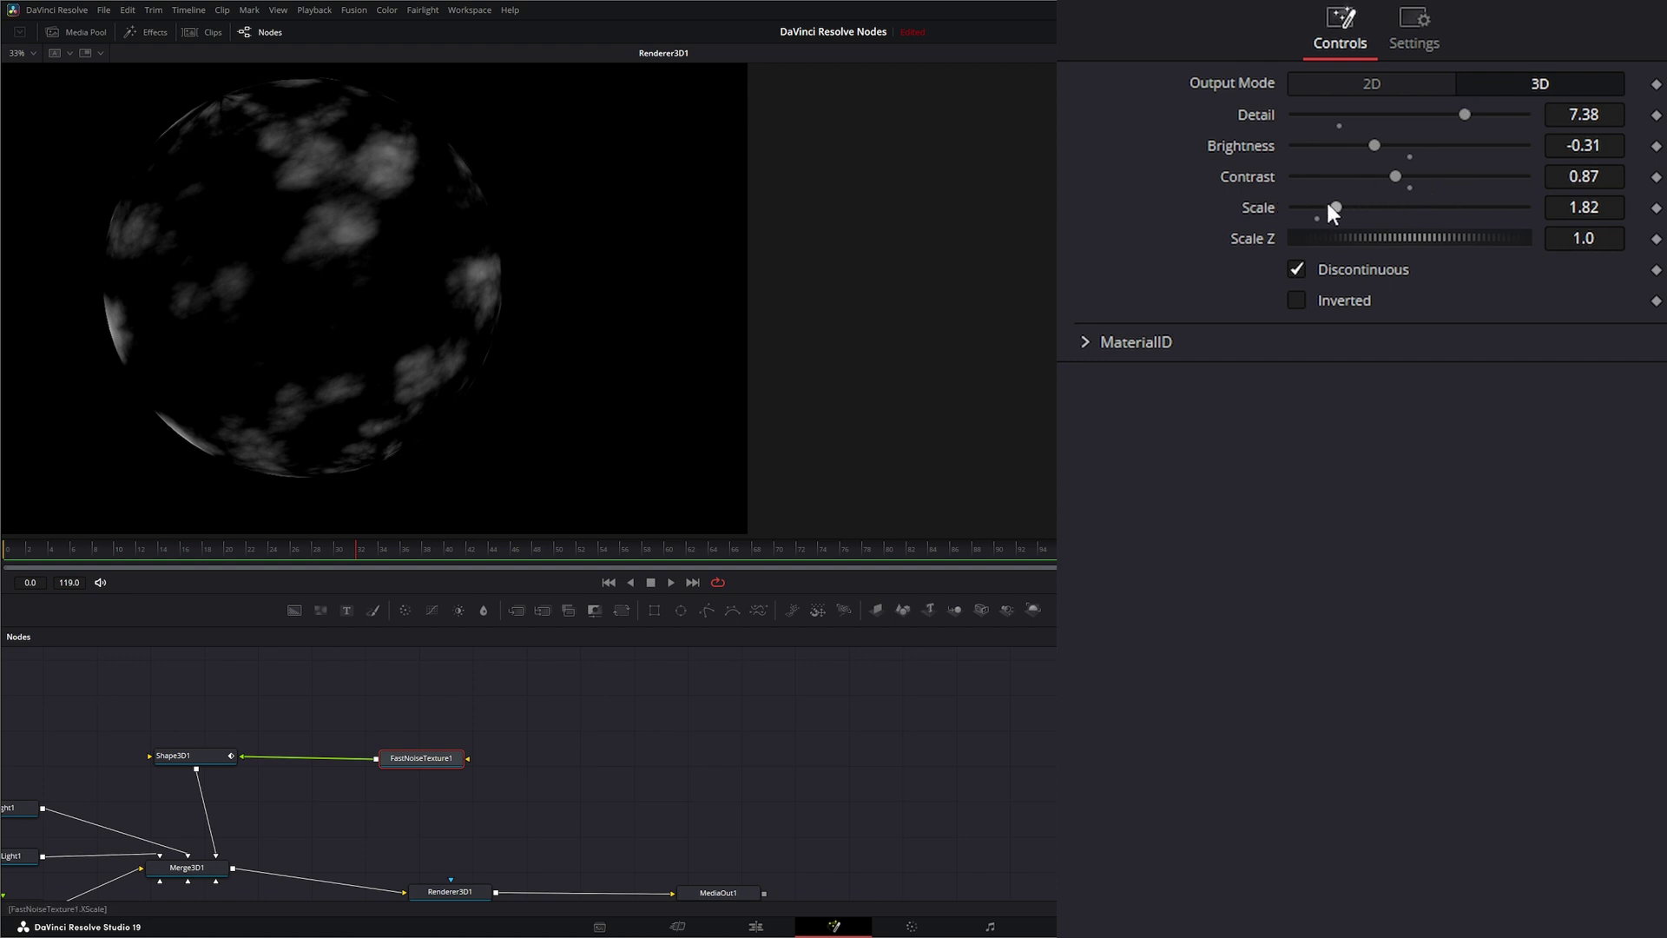
Step: Enlarge the noise Scale to 2.57, set Output Mode to 2D, and select Shape3D1
left_click_drag(1329, 205, 1365, 189)
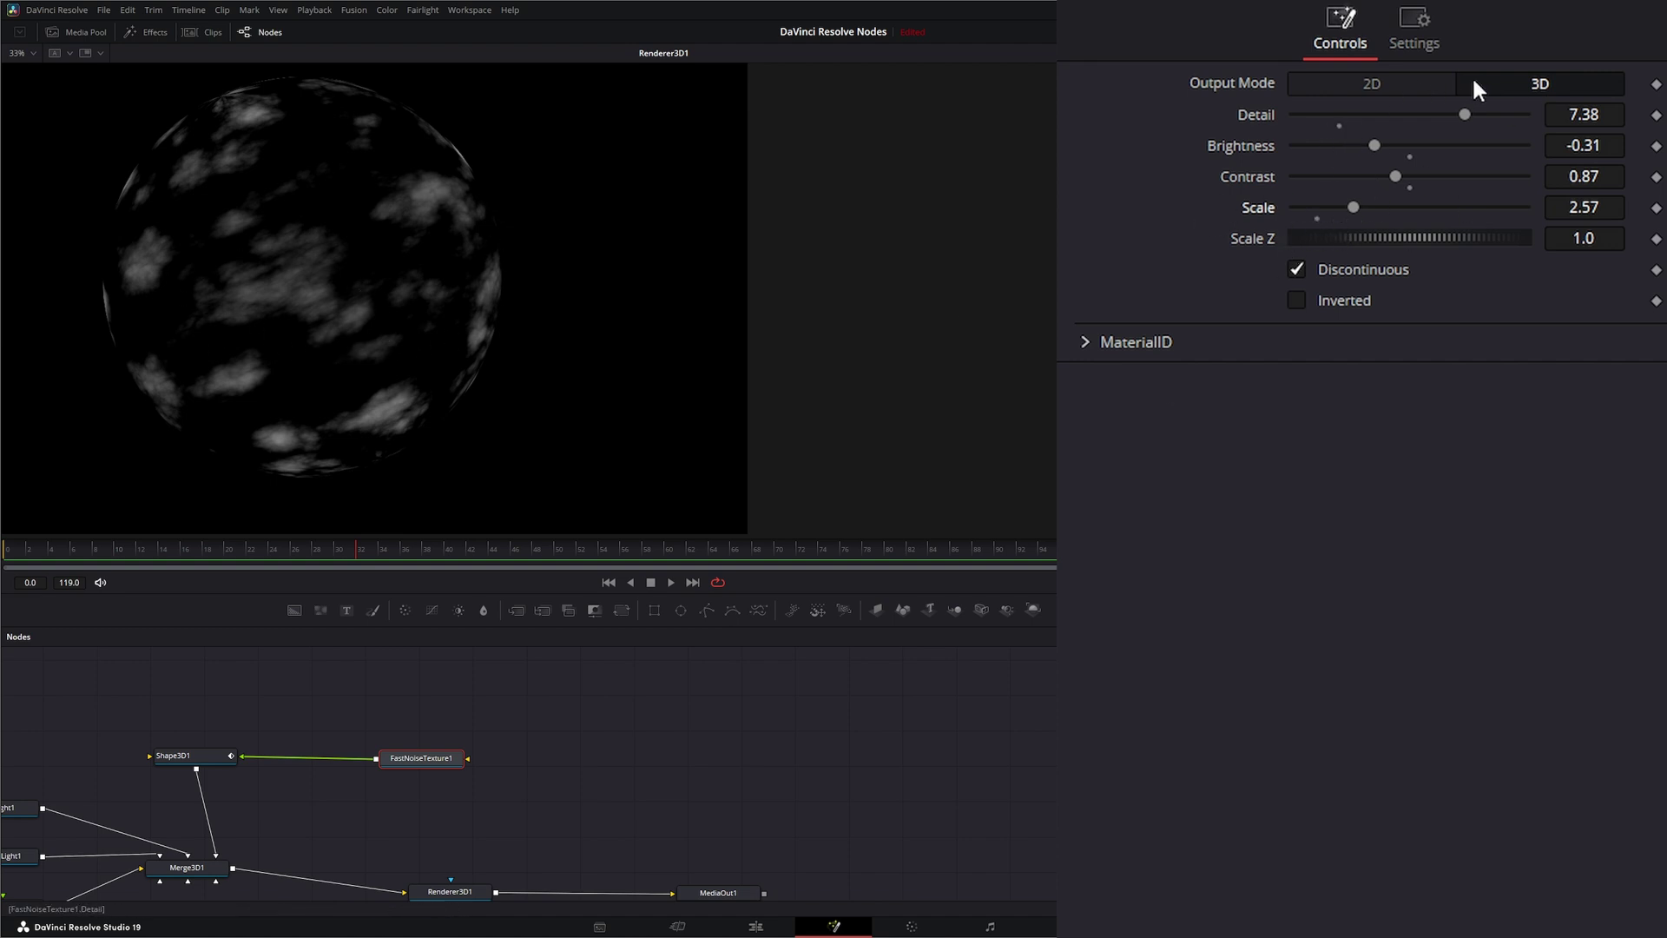
left_click(1390, 82)
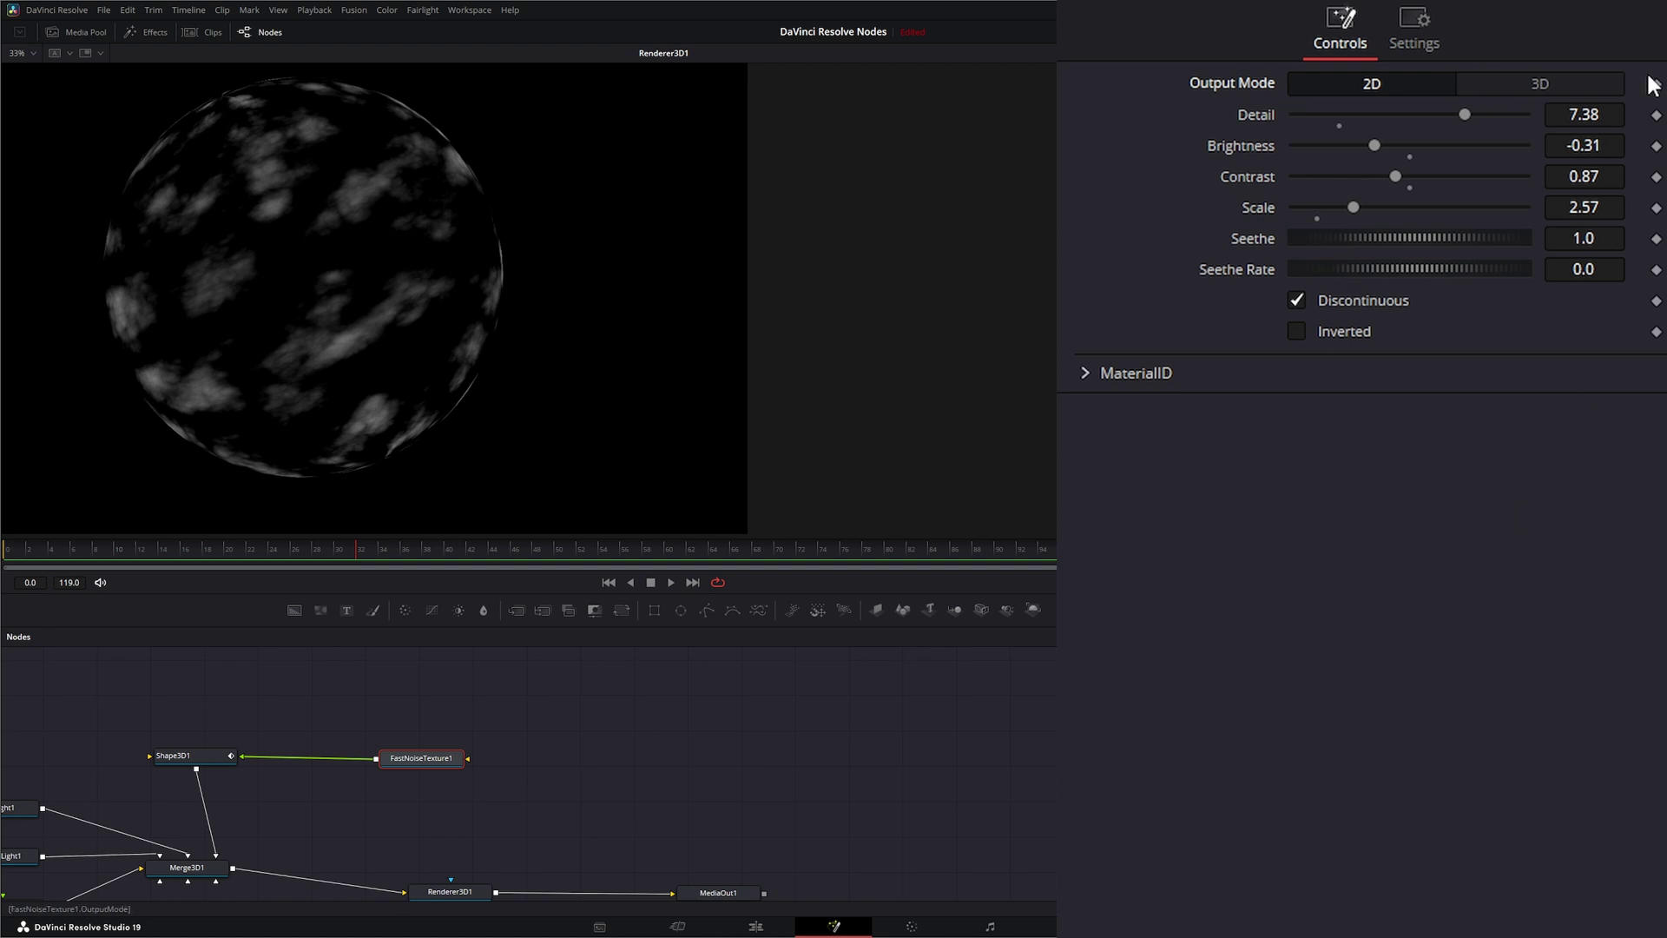
left_click(1543, 79)
left_click(1359, 83)
left_click(181, 761)
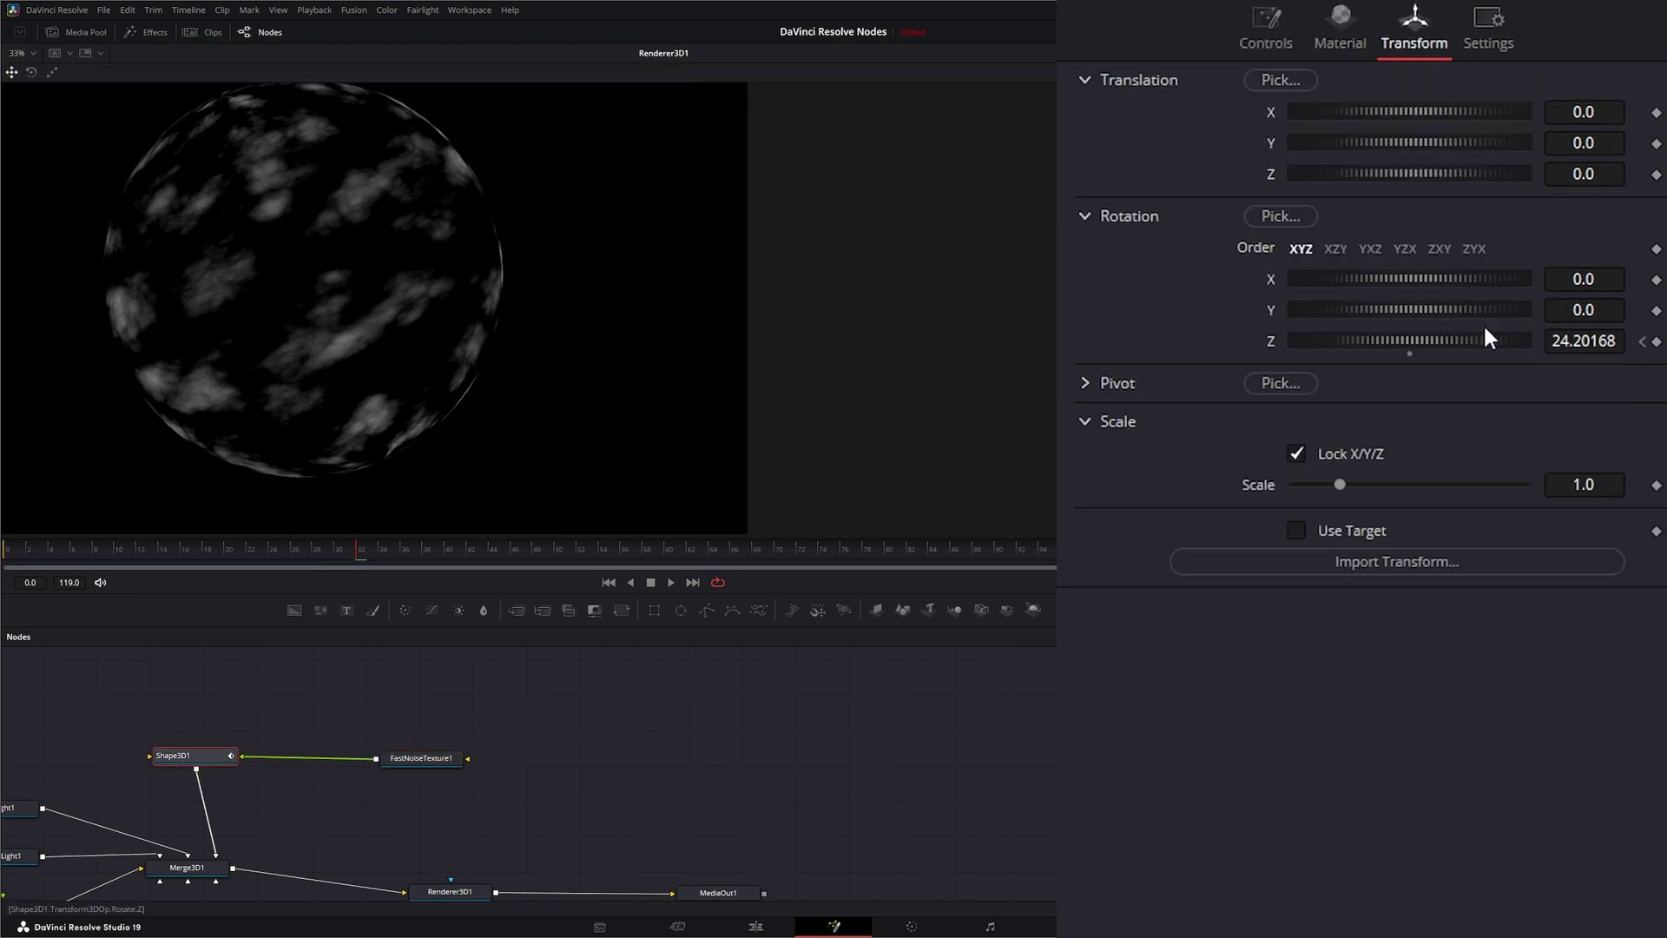
Step: Reset the sphere's Y and Z rotation to 0 and add the red-lights bokeh clip as MediaIn1
left_click_drag(1408, 309, 1495, 304)
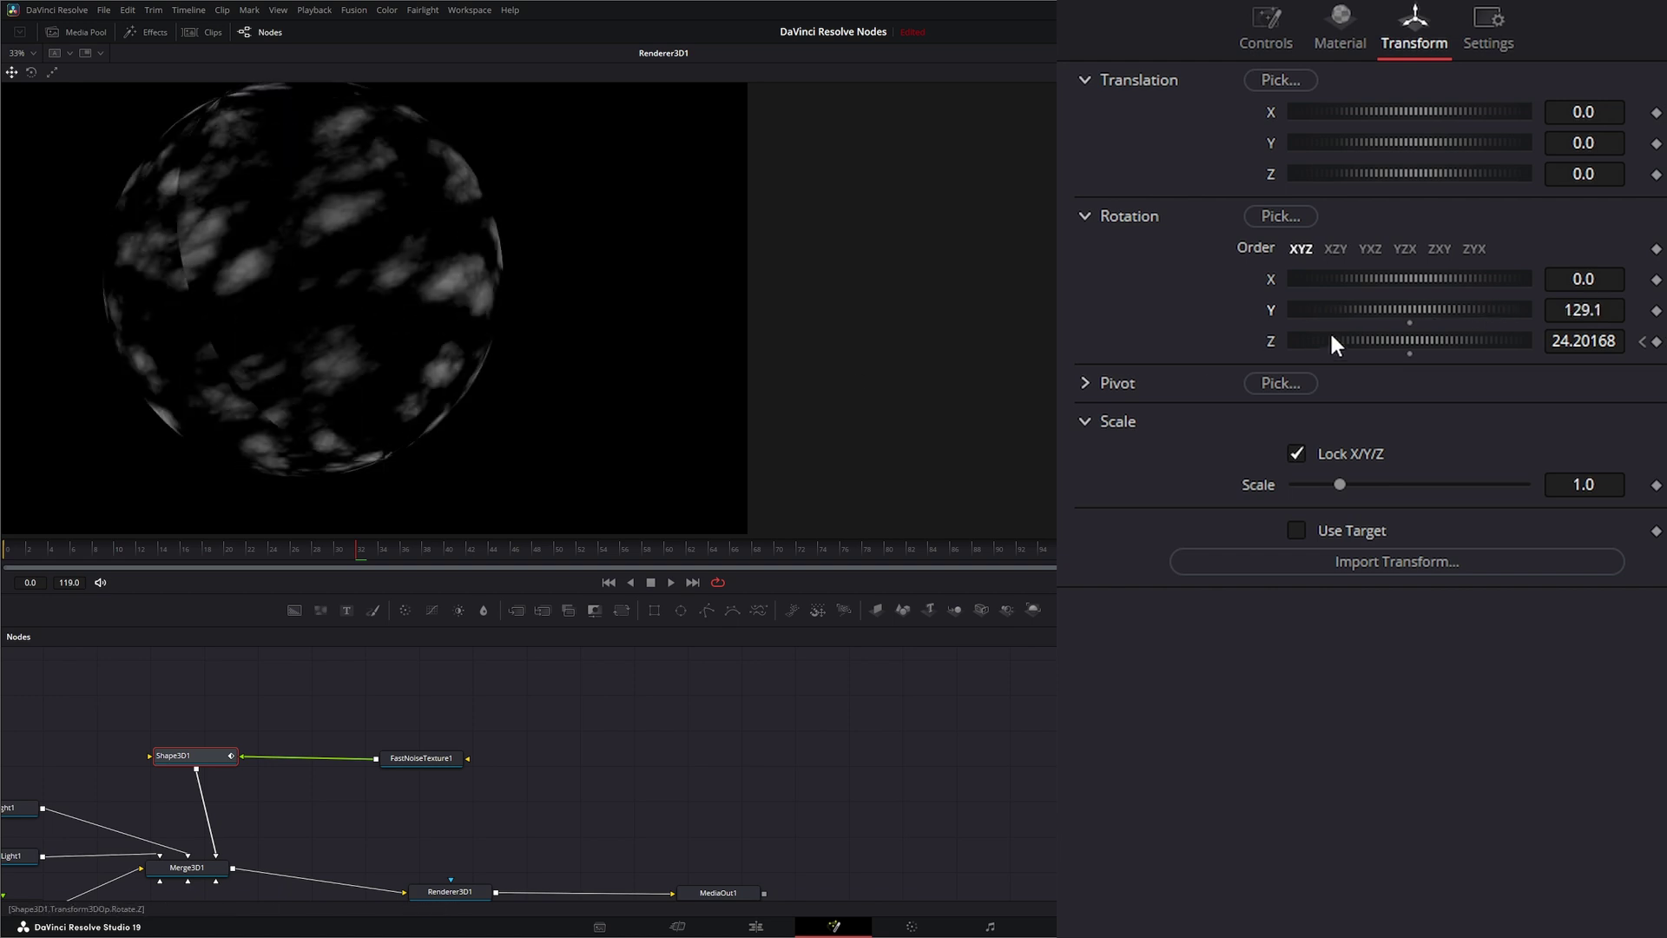
double_click(1270, 340)
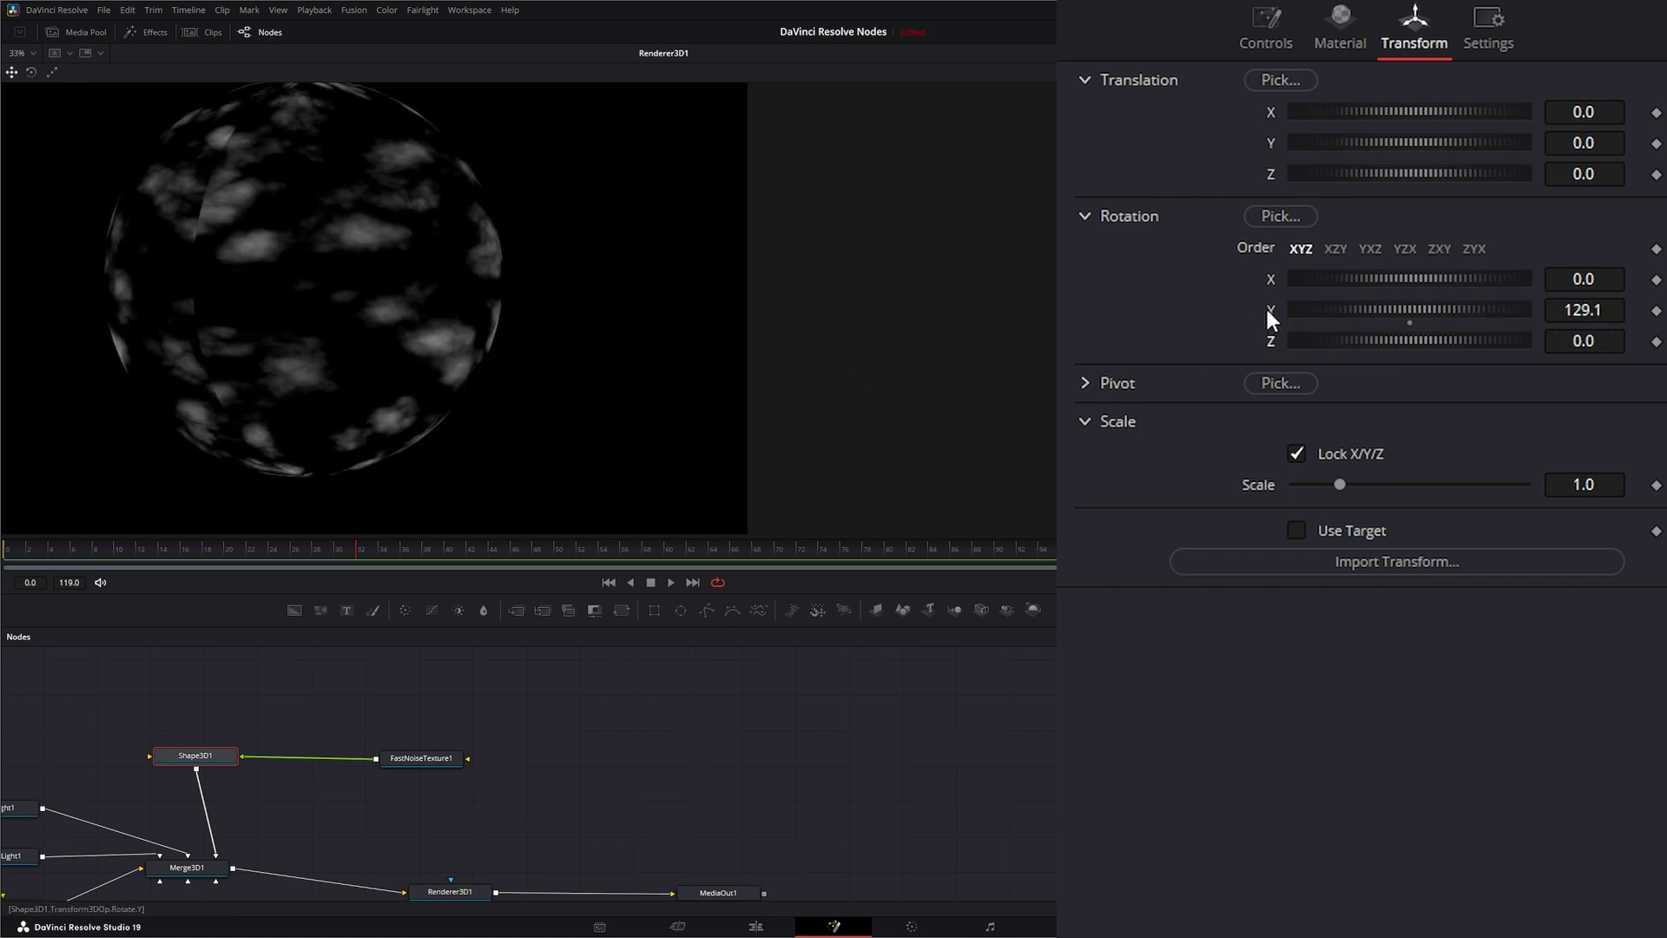
double_click(1264, 305)
left_click_drag(417, 763, 563, 726)
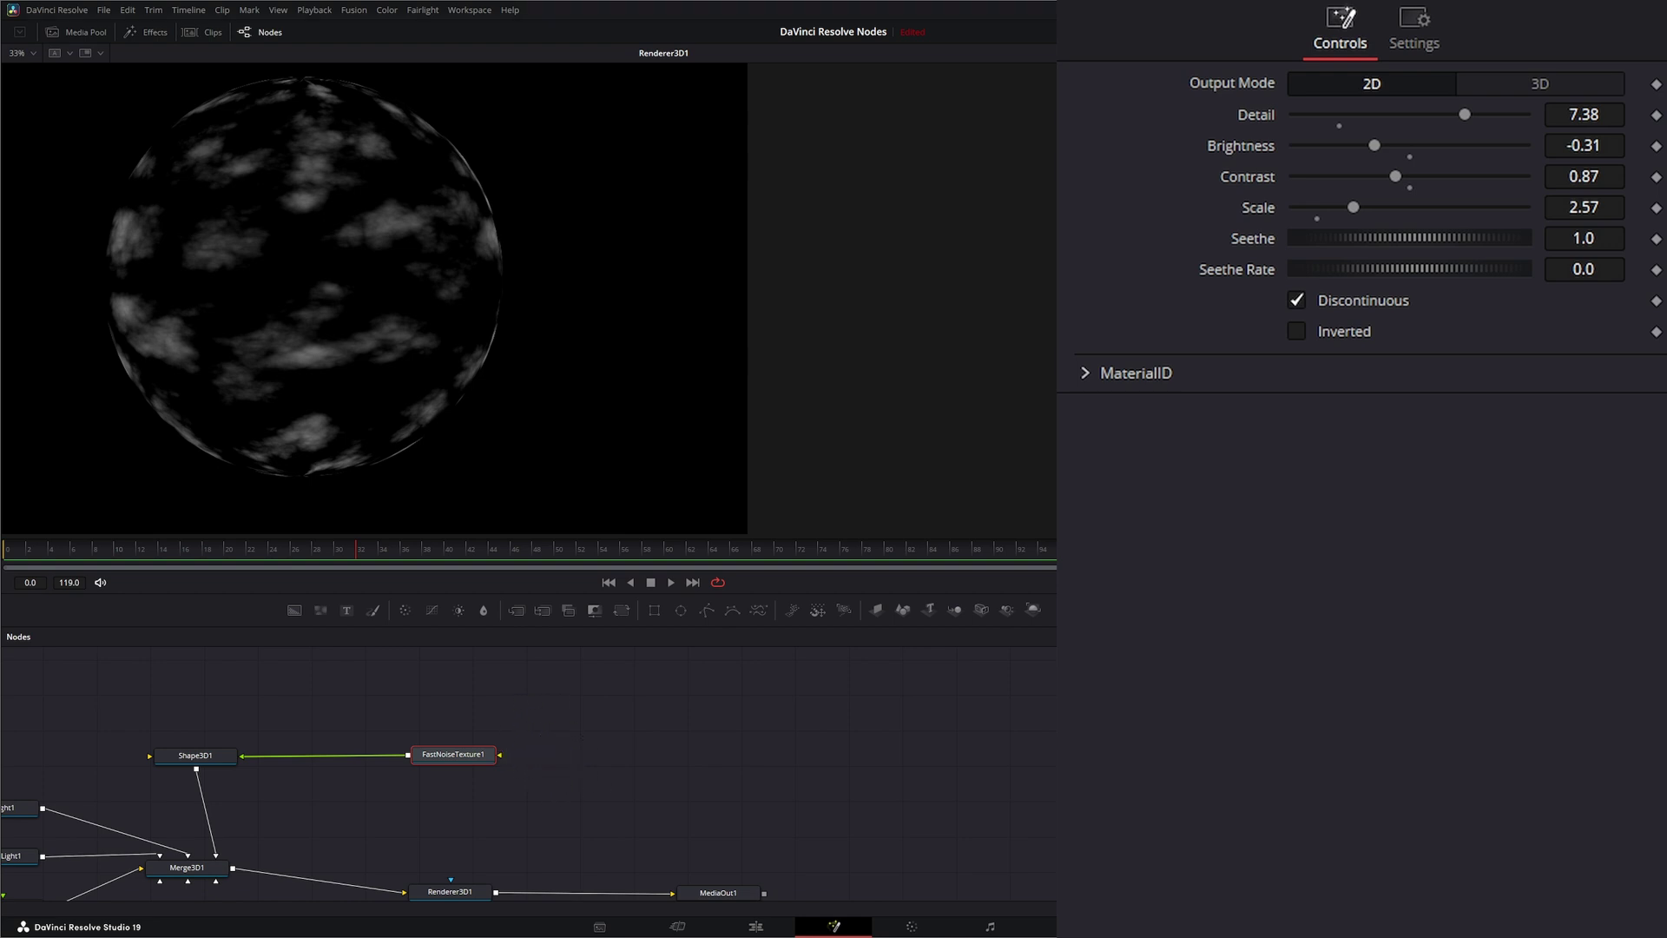
left_click_drag(1051, 813, 596, 760)
Step: Reconnect FastNoiseTexture1 to Shape3D1's material input and trim MediaIn1 to start at frame 112
left_click(469, 755)
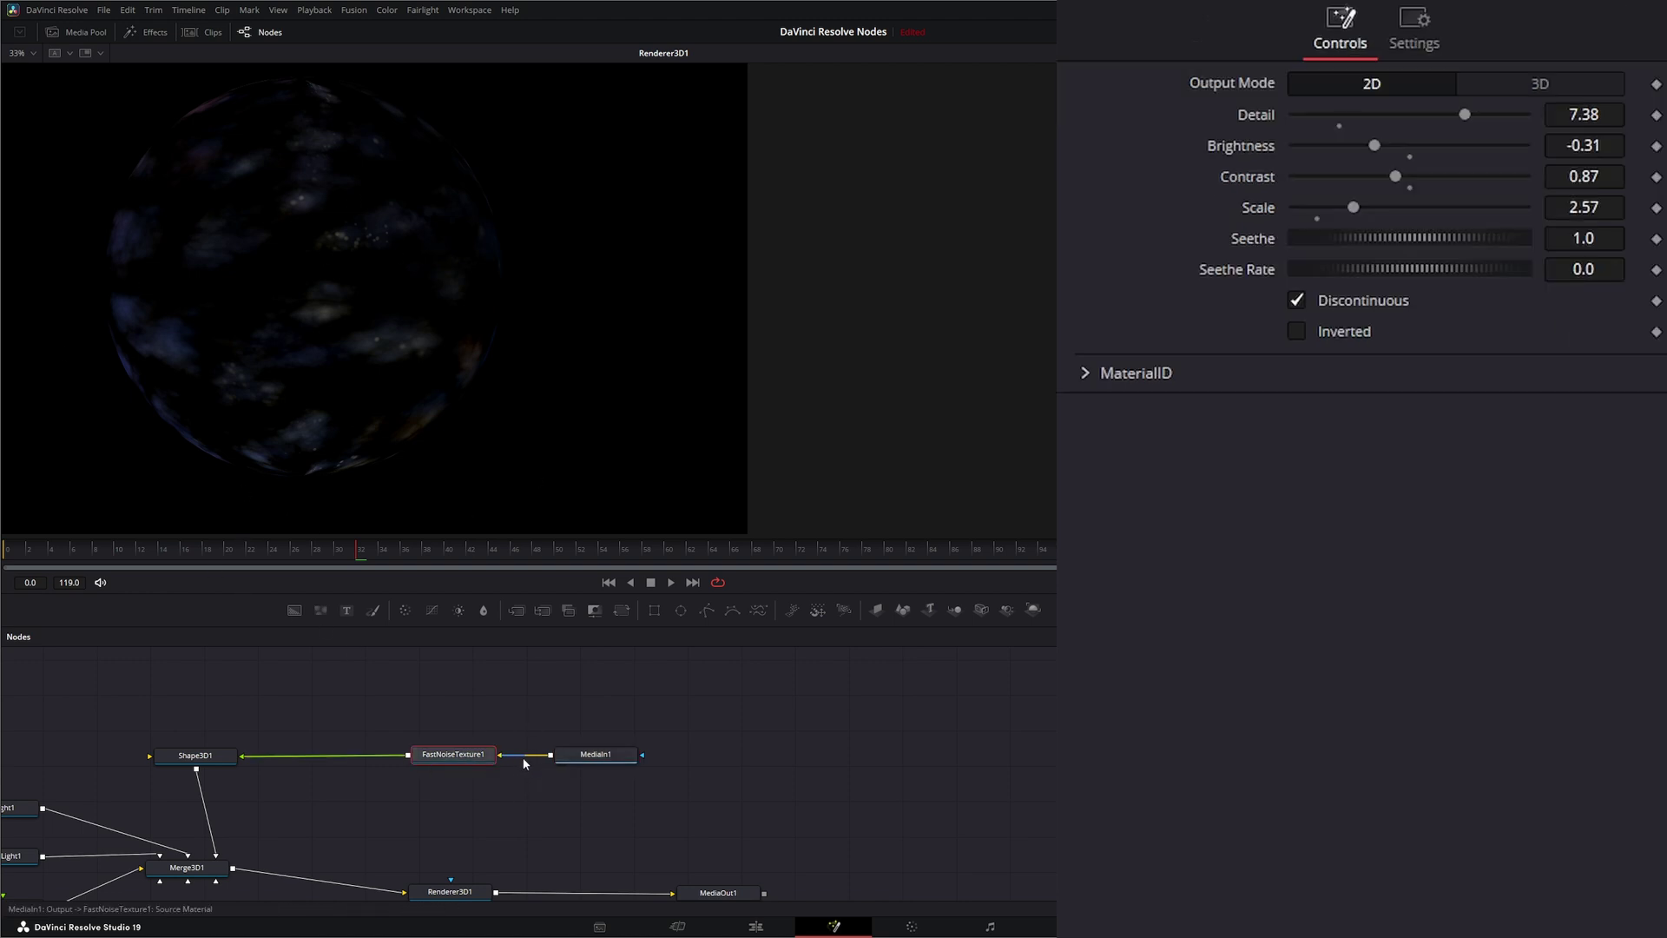
left_click_drag(504, 760, 242, 758)
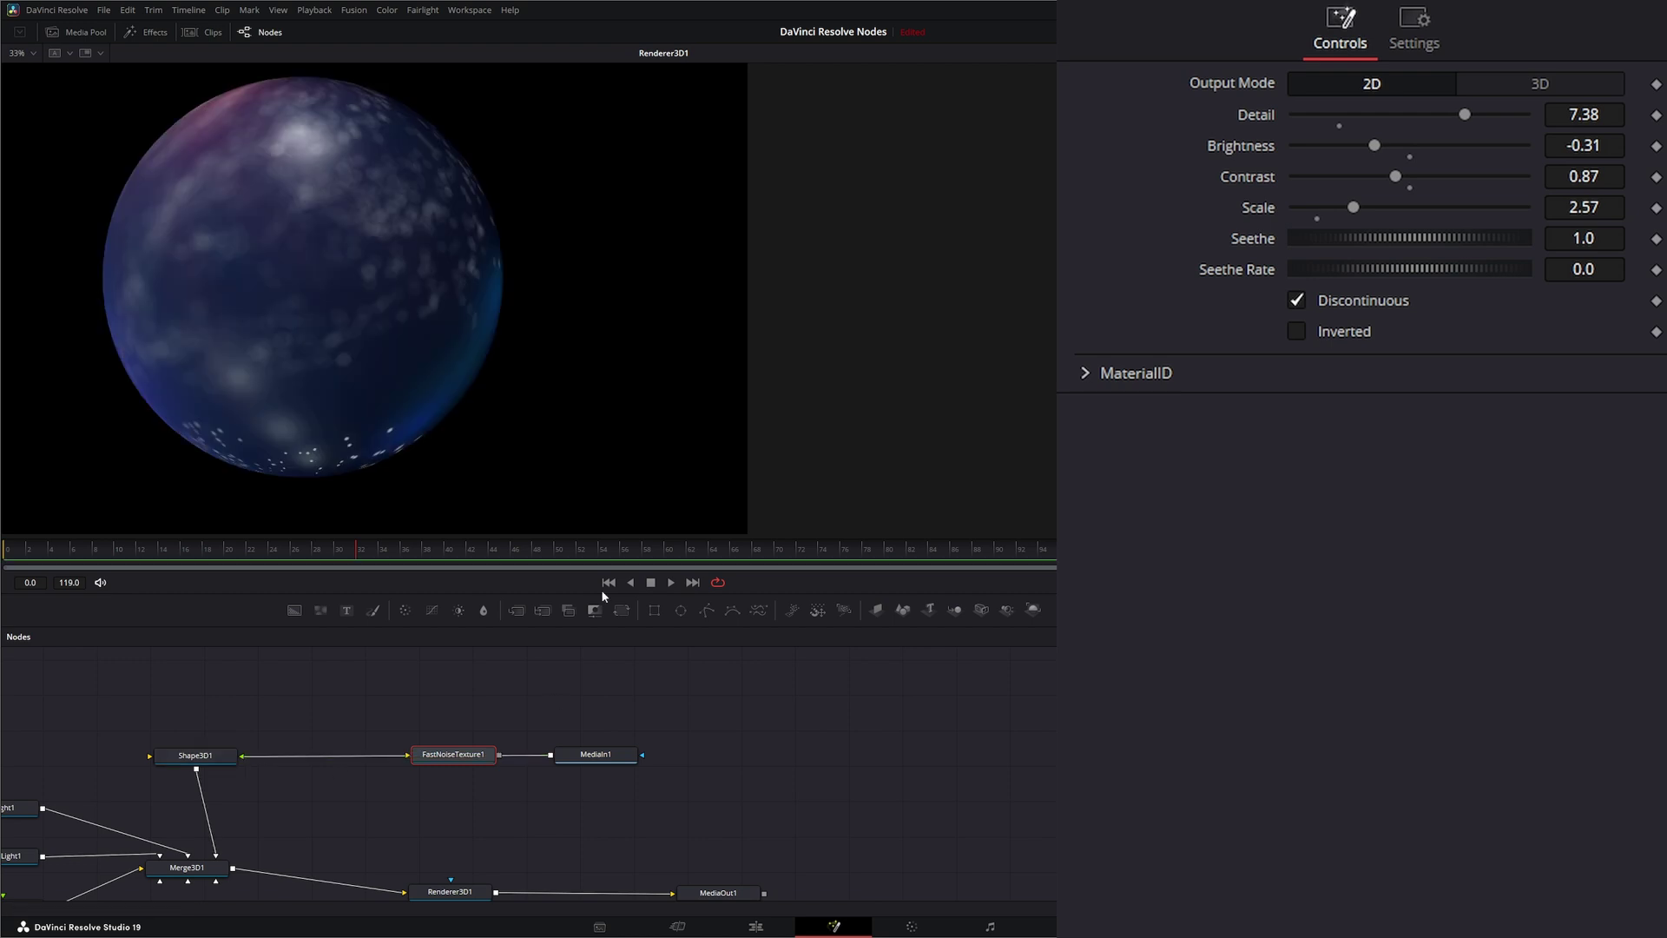
left_click(604, 754)
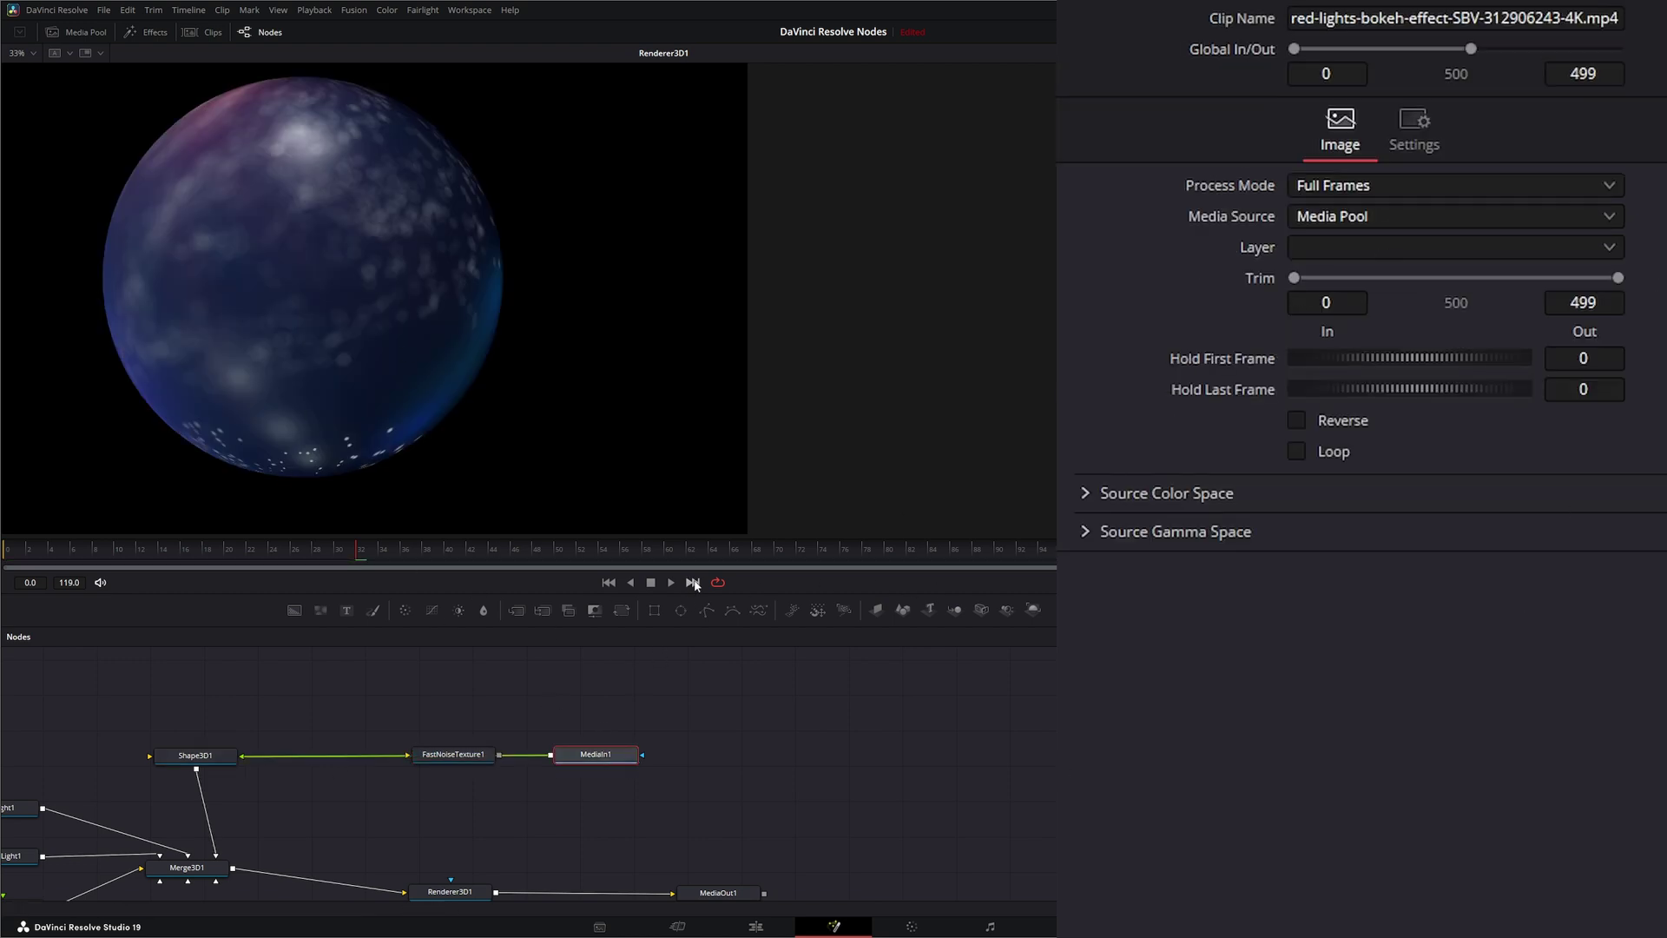
left_click(692, 583)
left_click_drag(1296, 278, 1492, 273)
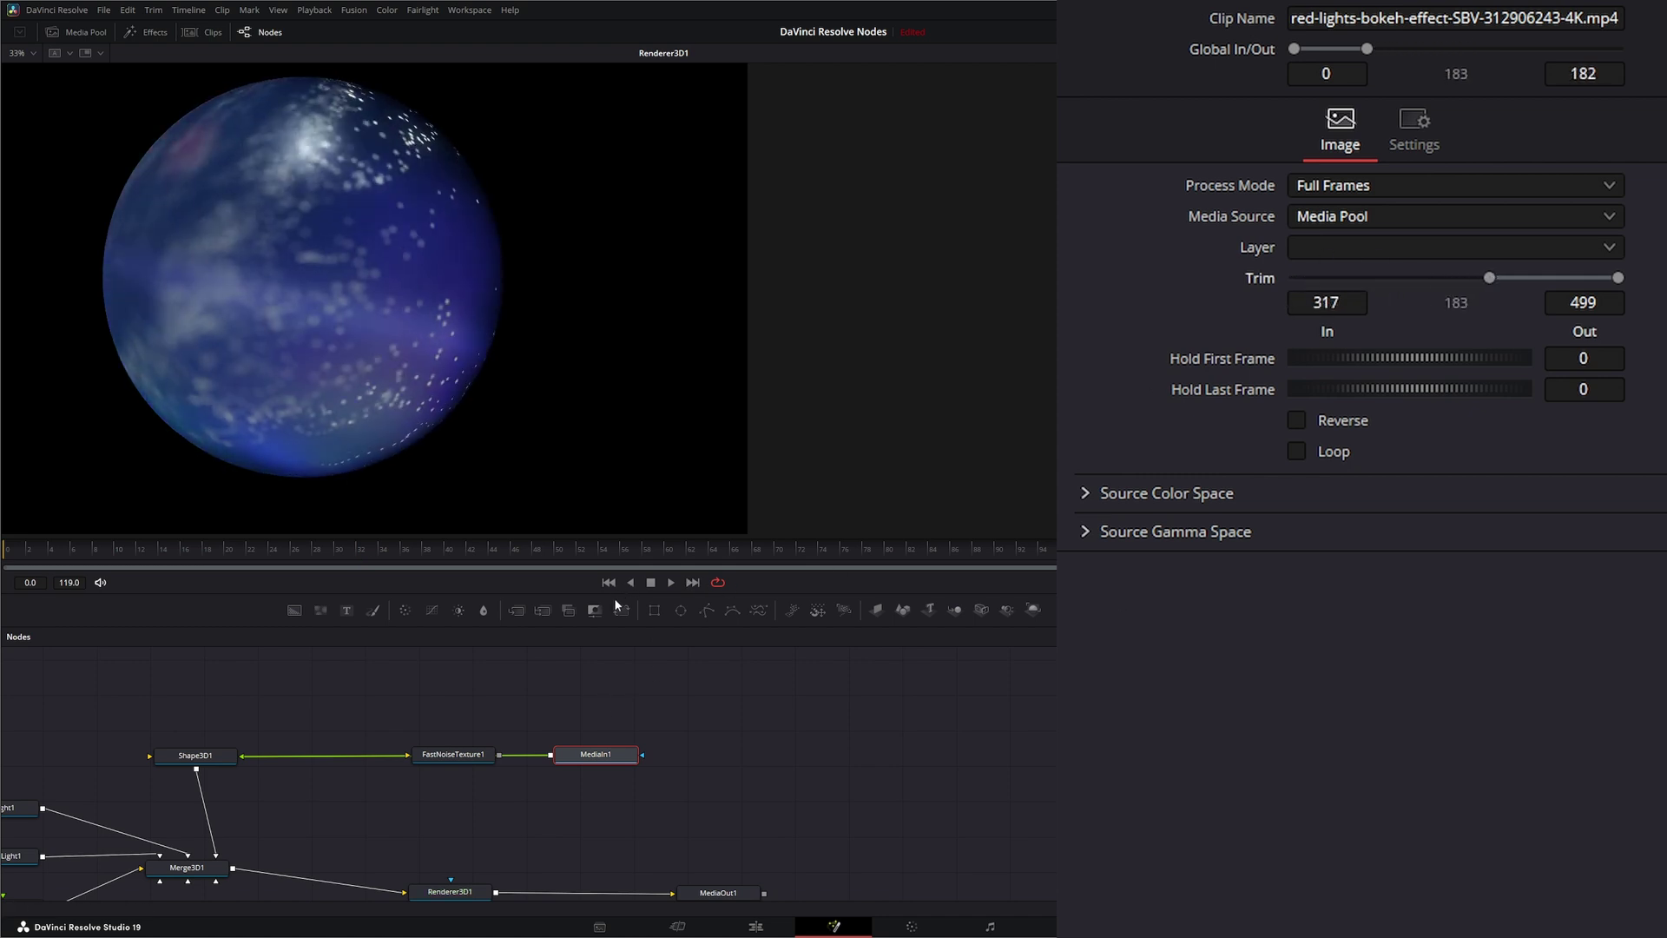
left_click(452, 758)
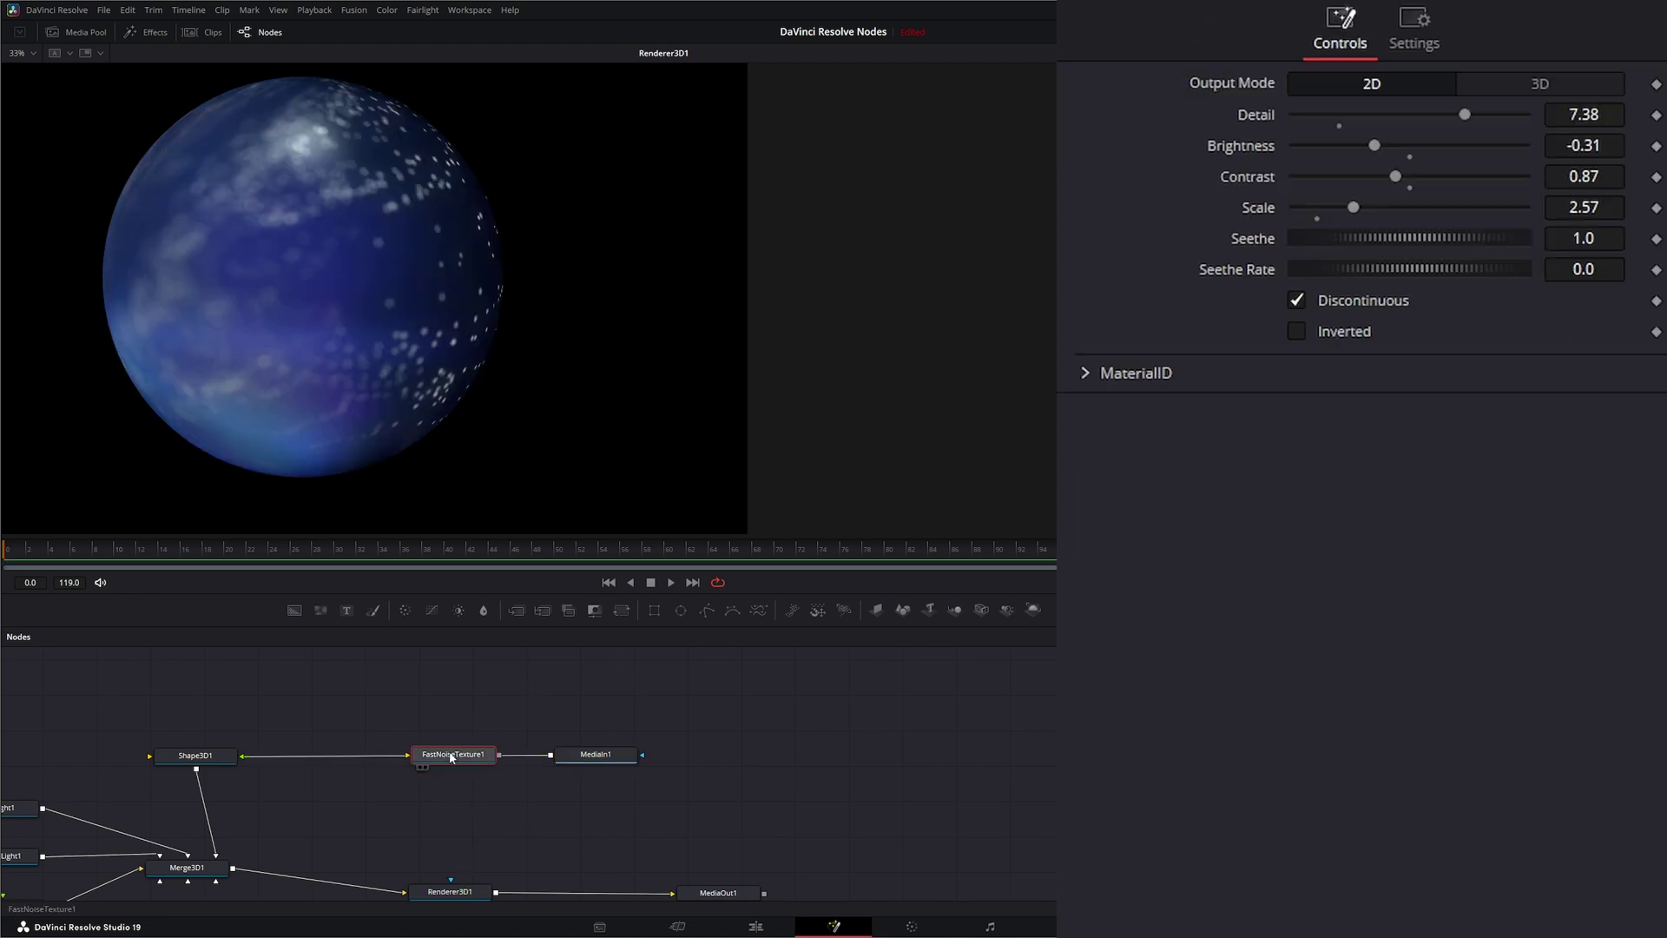
left_click_drag(501, 755, 242, 758)
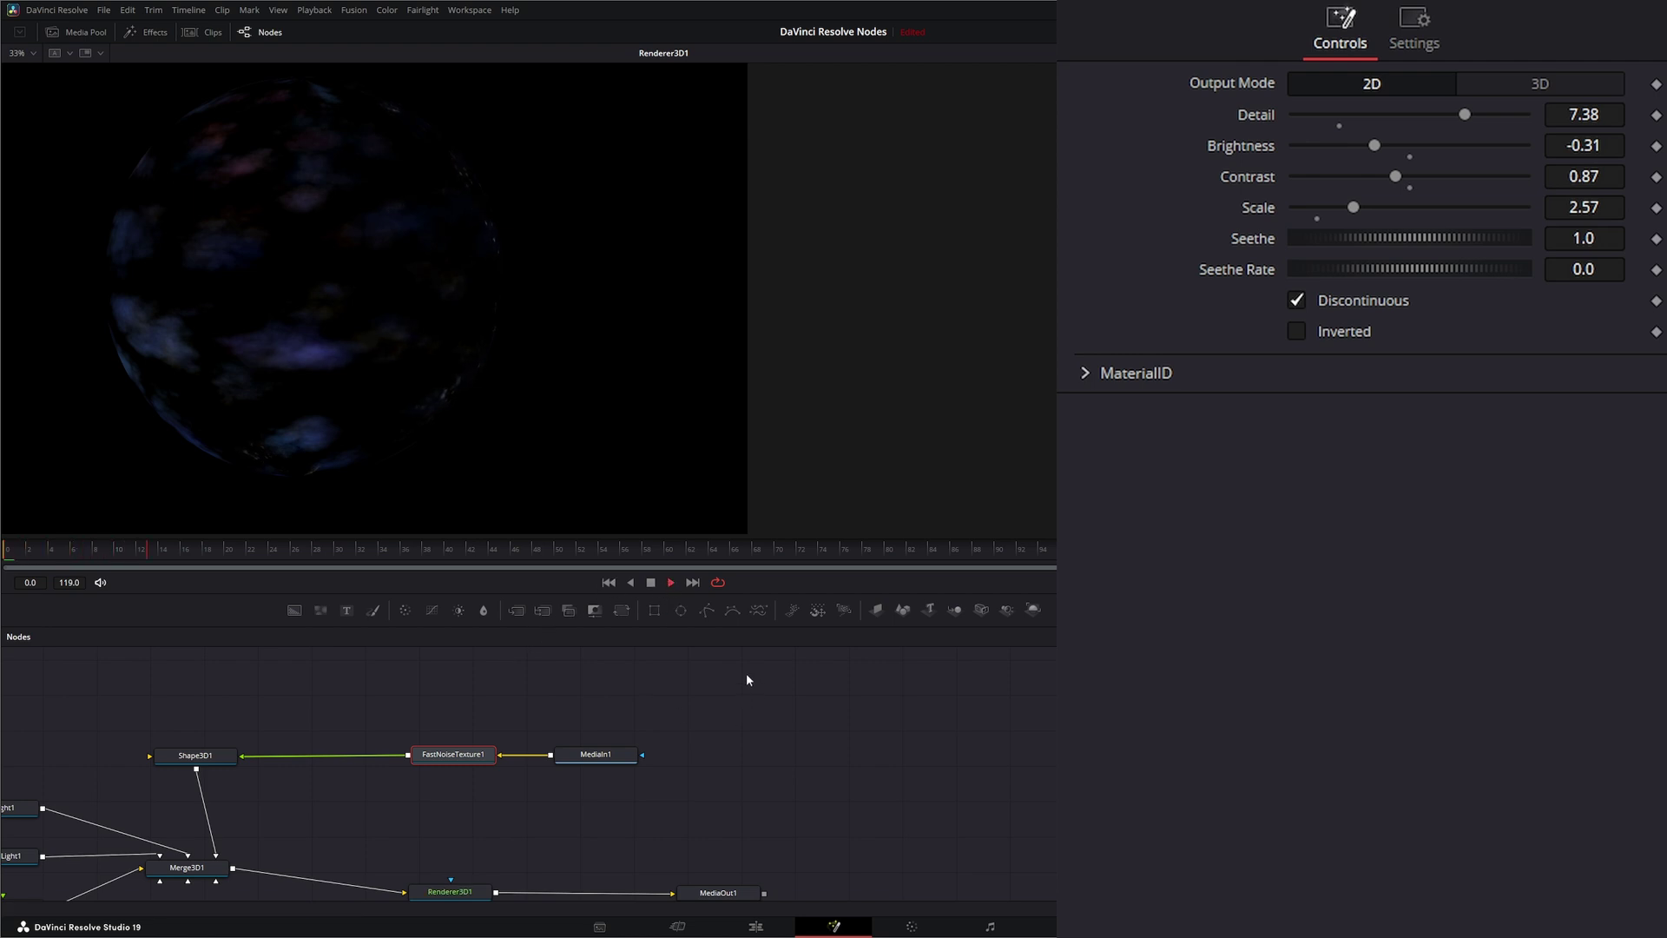
Step: Lower the noise Detail to 3.32, Scale to 1.55 and Brightness to -0.2
left_click(608, 582)
left_click_drag(443, 753, 461, 757)
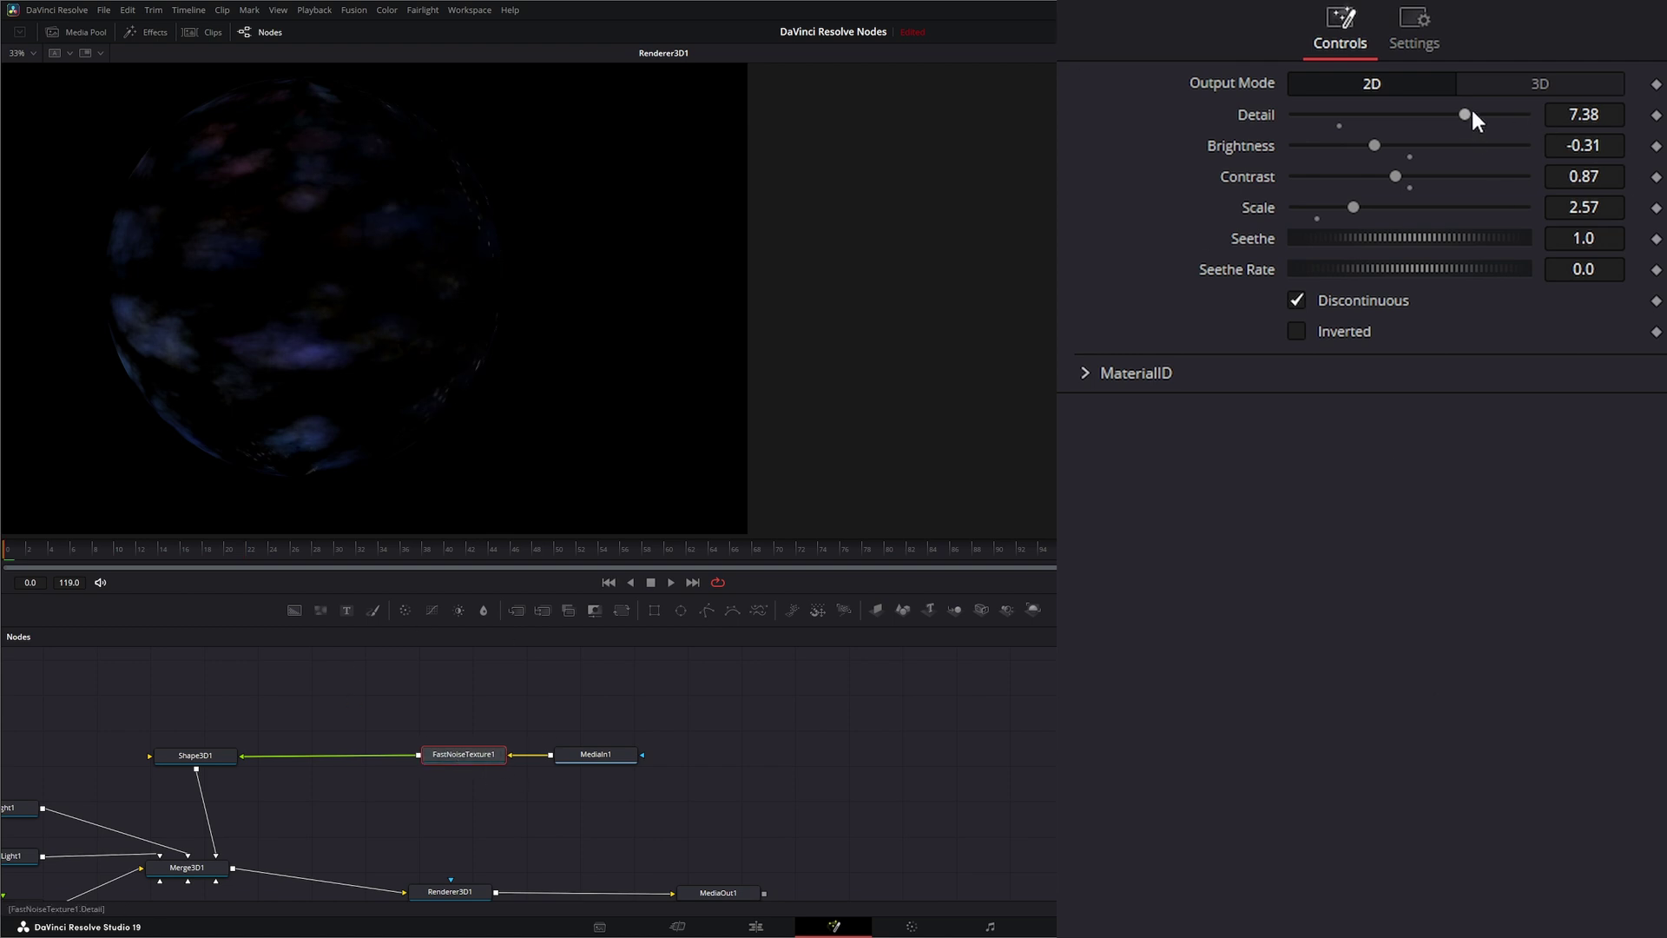
left_click_drag(1467, 112, 1404, 120)
left_click_drag(1355, 207, 1328, 205)
left_click_drag(1373, 145, 1404, 177)
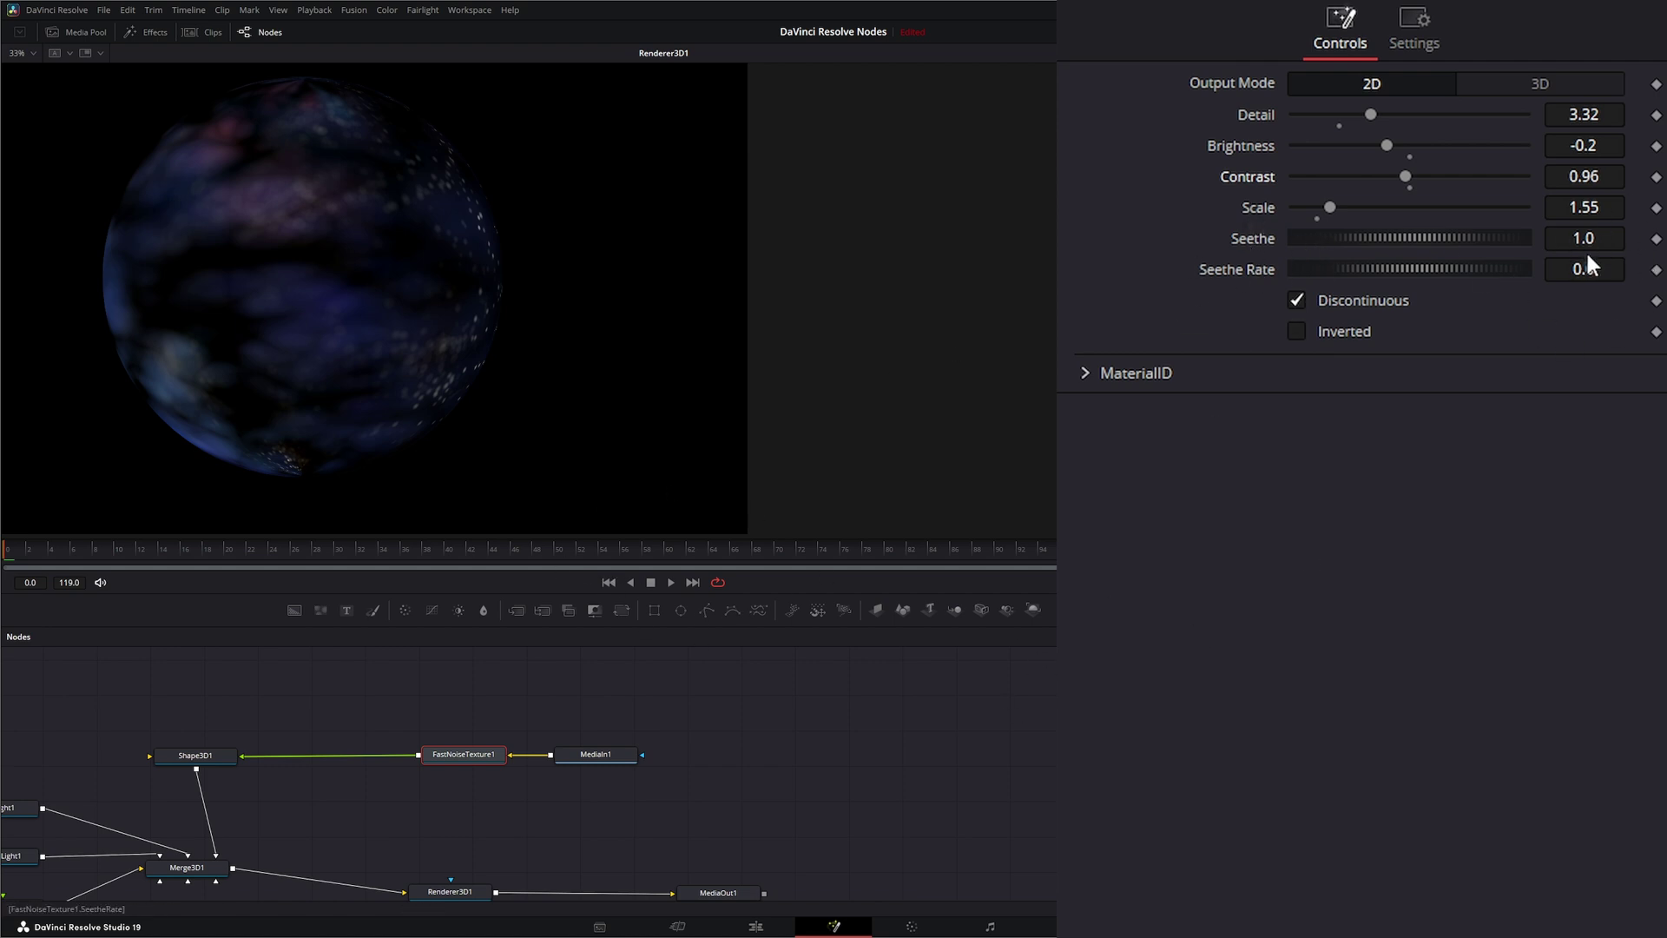
Step: Keyframe Seethe at 1.0, set it to 5.0 later, and play the animation
left_click(1656, 240)
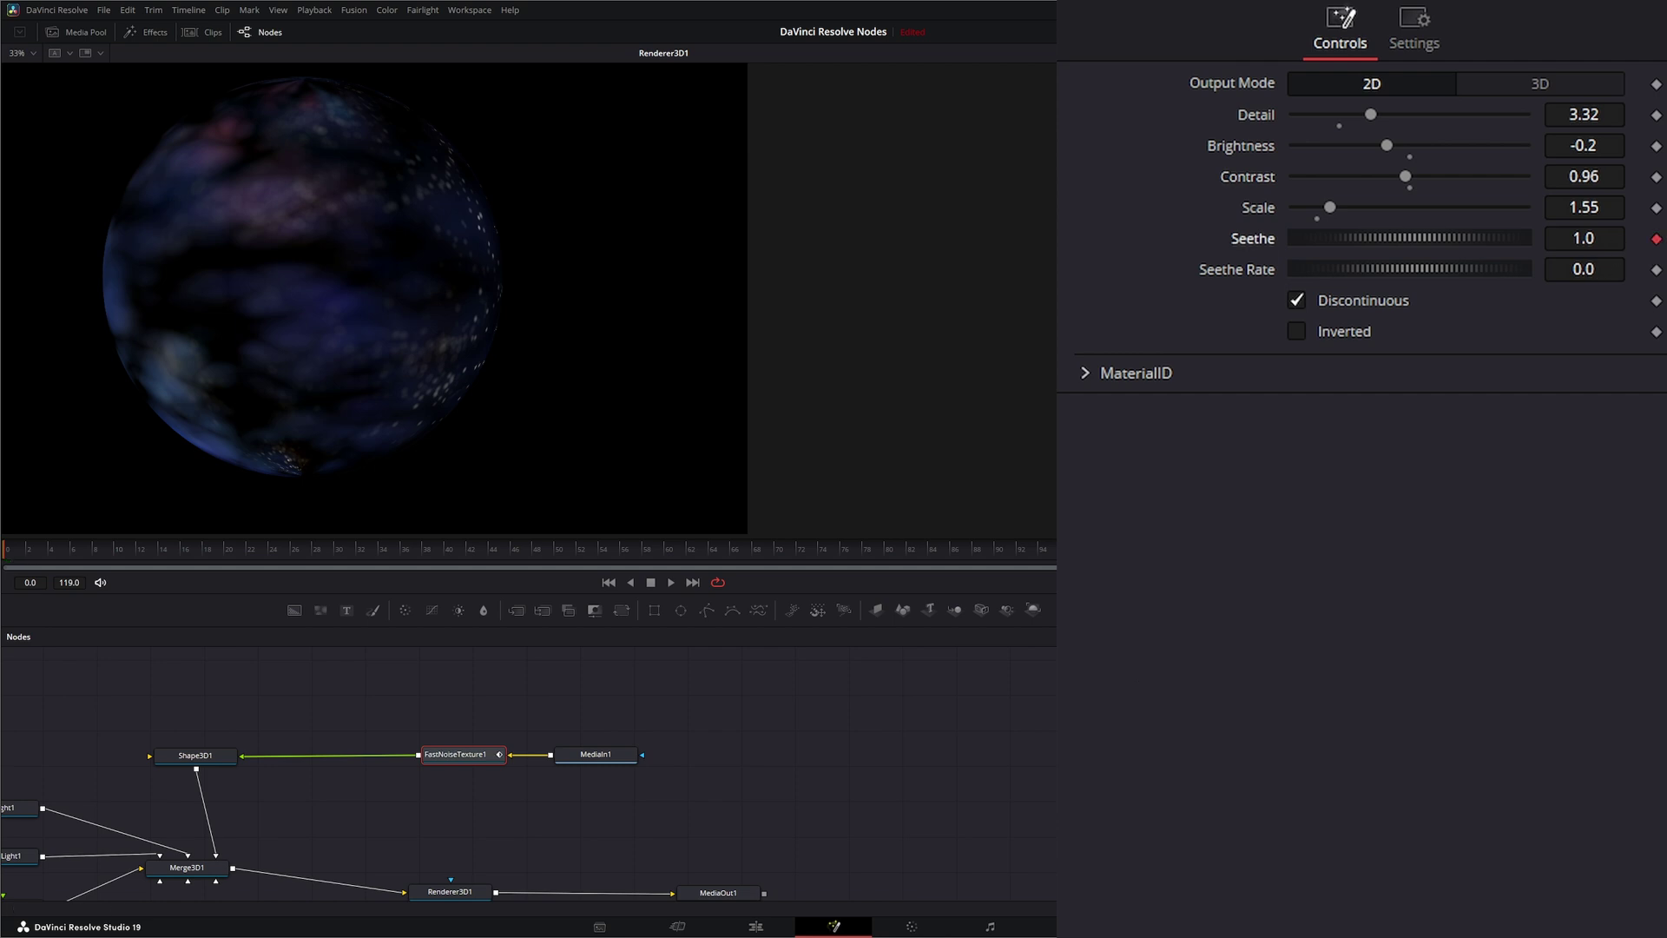
left_click(1582, 239)
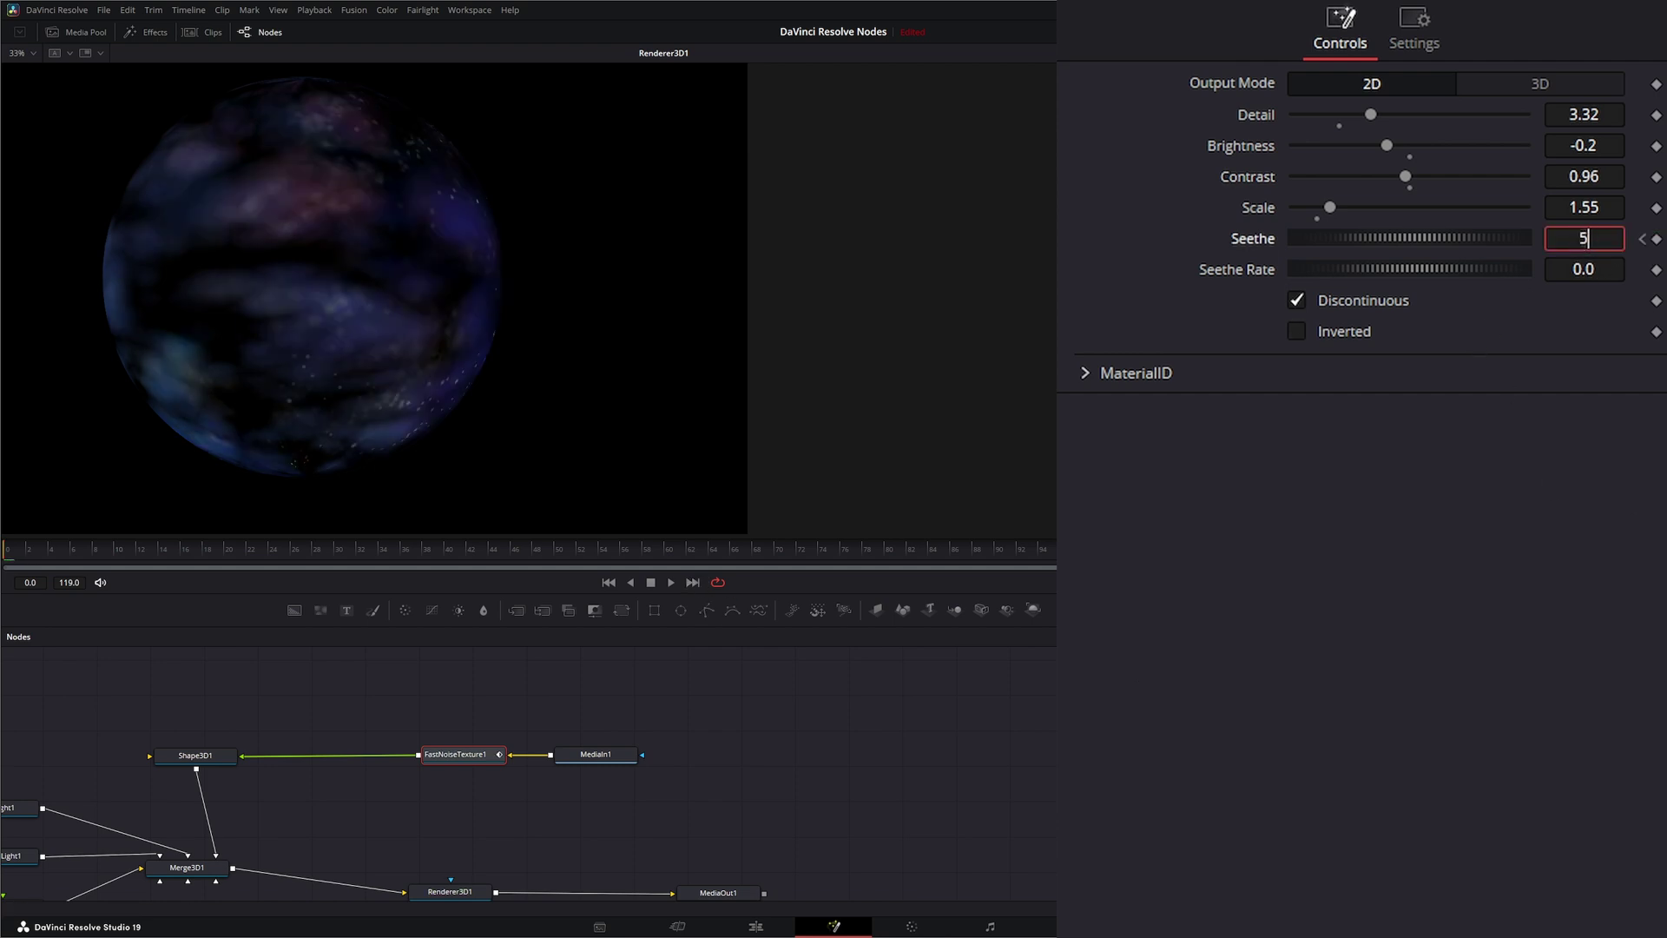
type("5")
key("Tab")
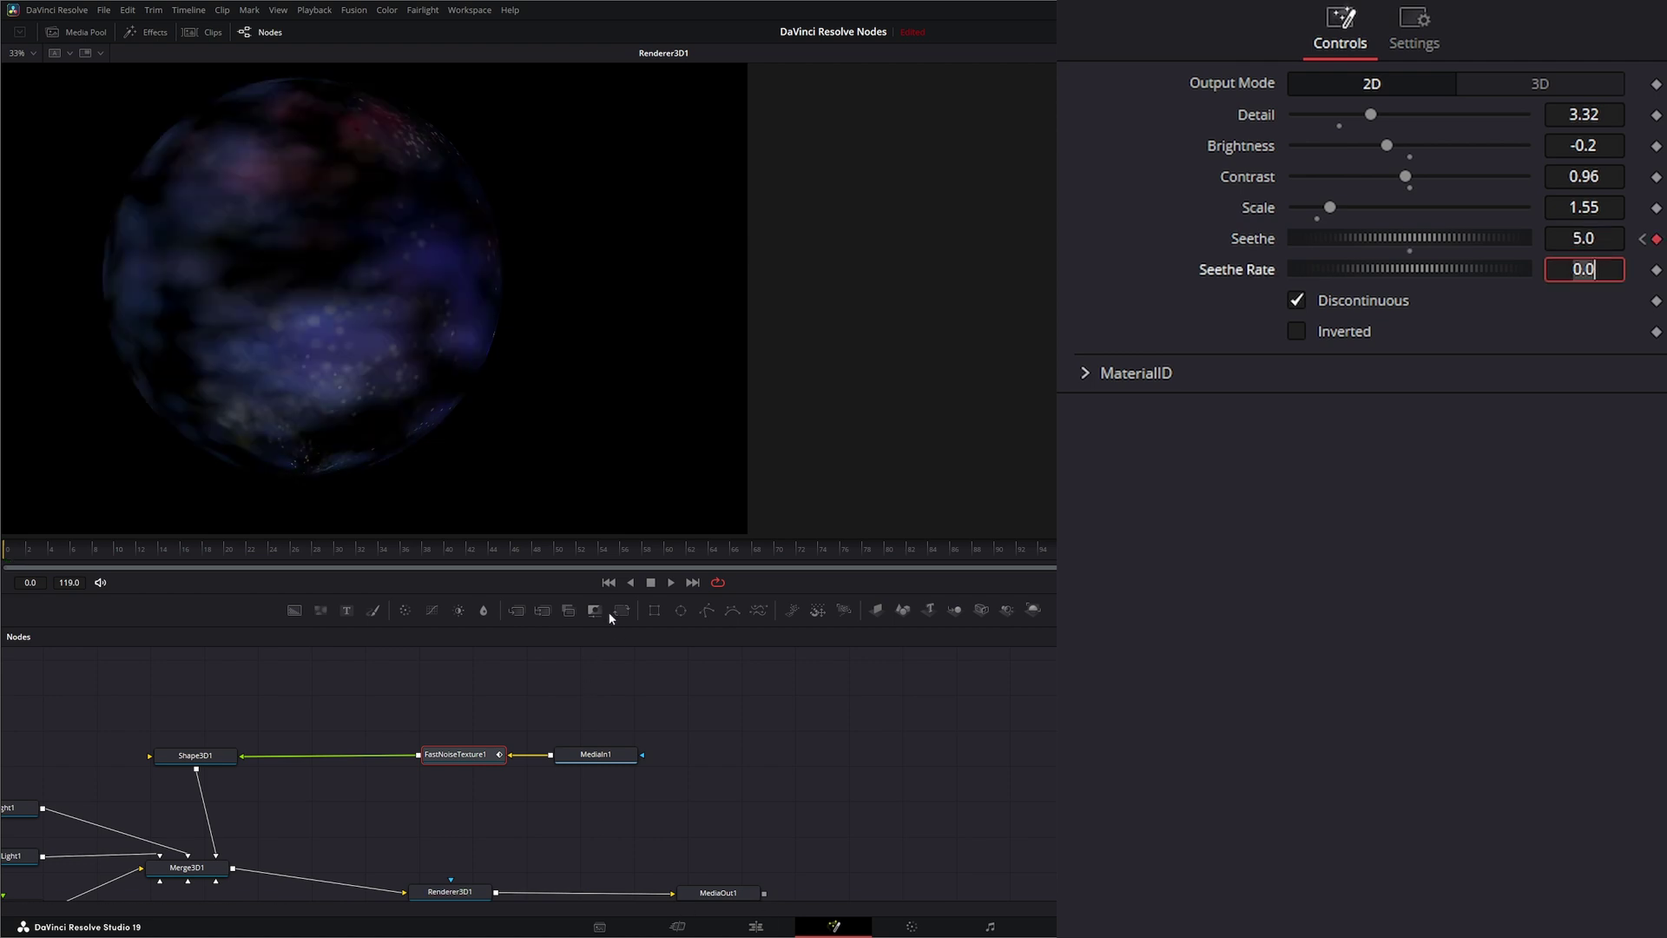
left_click(671, 582)
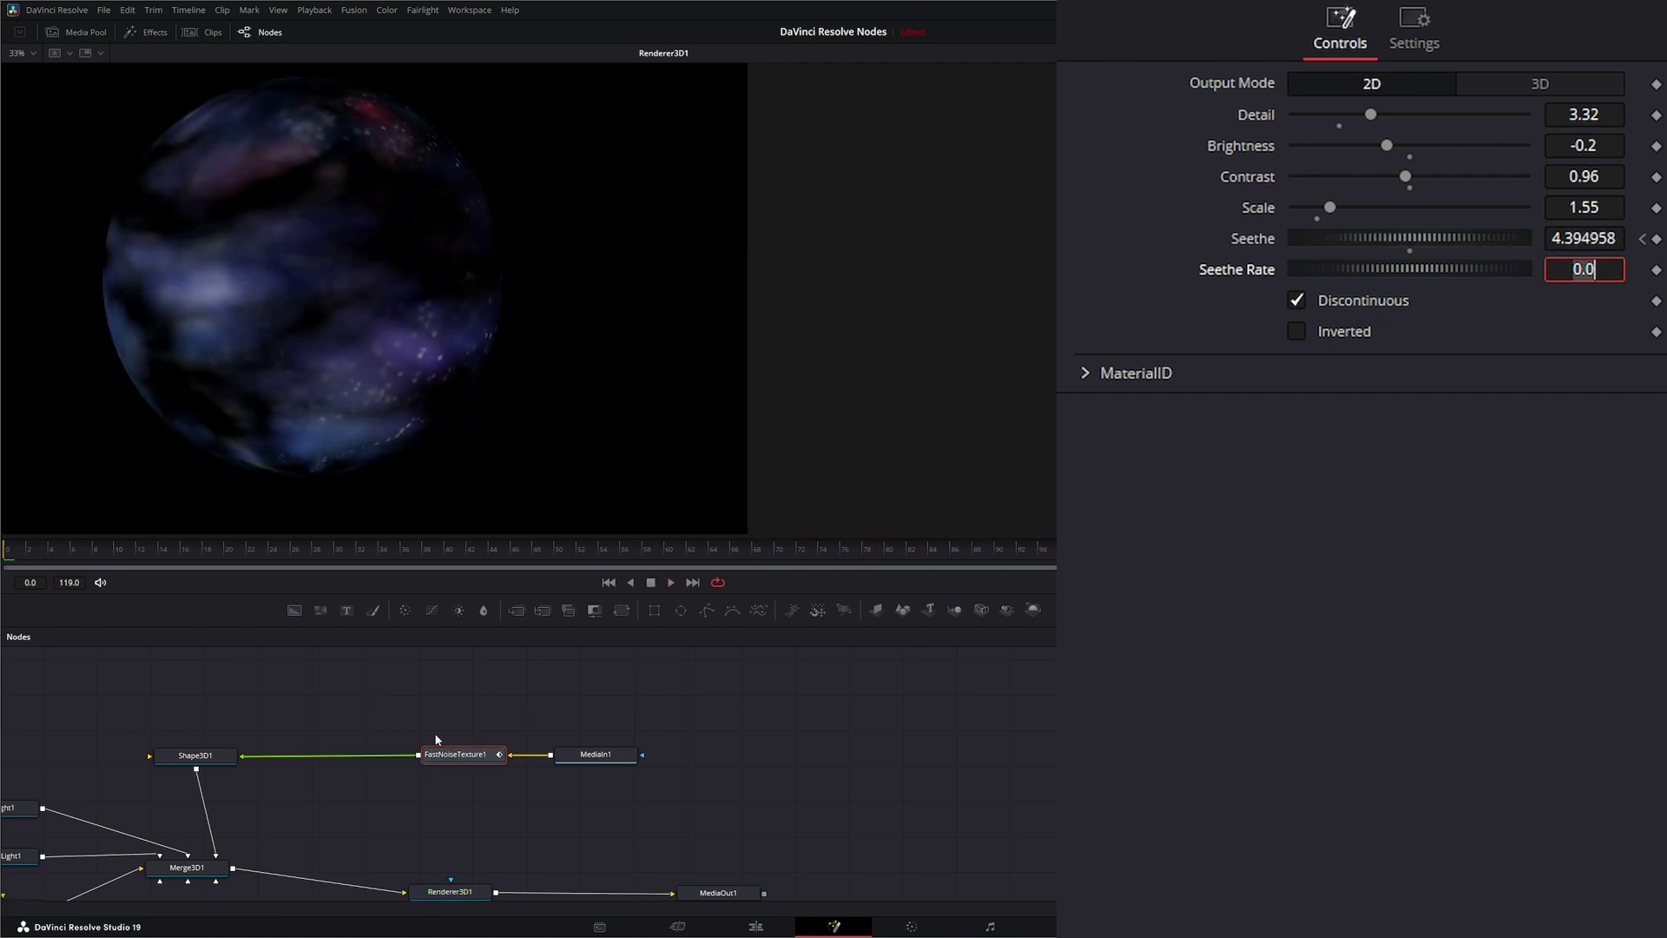
Step: Make room and add a CookTorrance material node next to Shape3D1
left_click_drag(396, 683, 641, 839)
left_click_drag(588, 755, 709, 757)
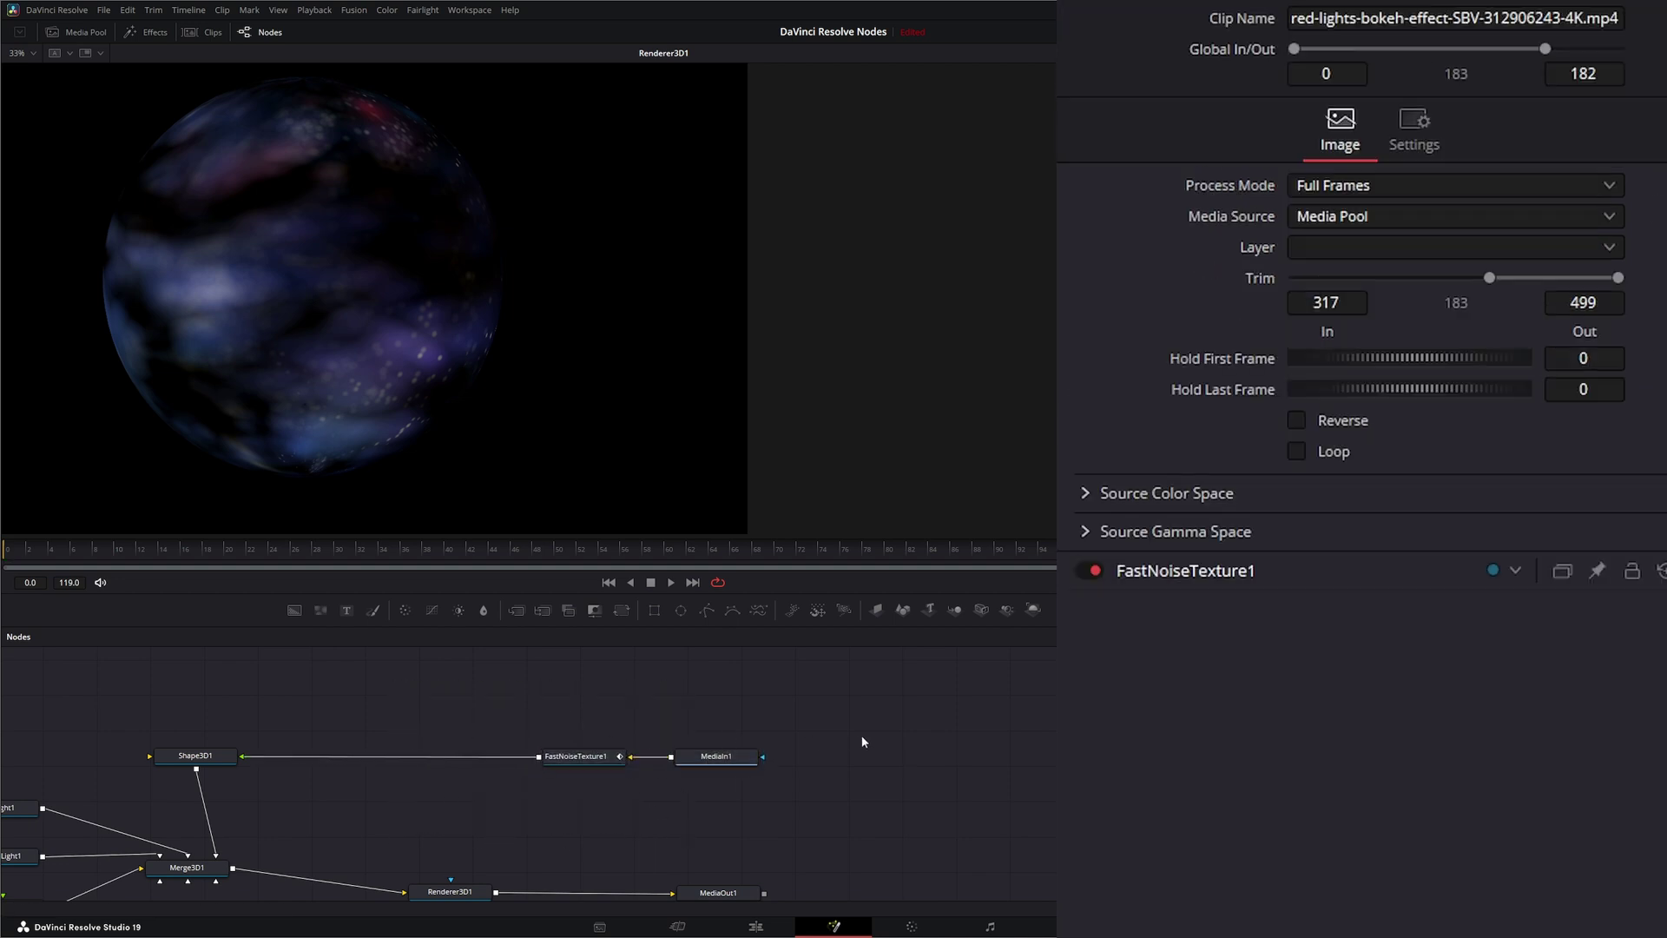
key("shift+space")
type("cook")
key("Return")
left_click_drag(861, 735, 250, 762)
Step: Wire FastNoiseTexture1 into CookTorrance1 and CookTorrance1 into Shape3D1's material input
left_click_drag(431, 735, 417, 757)
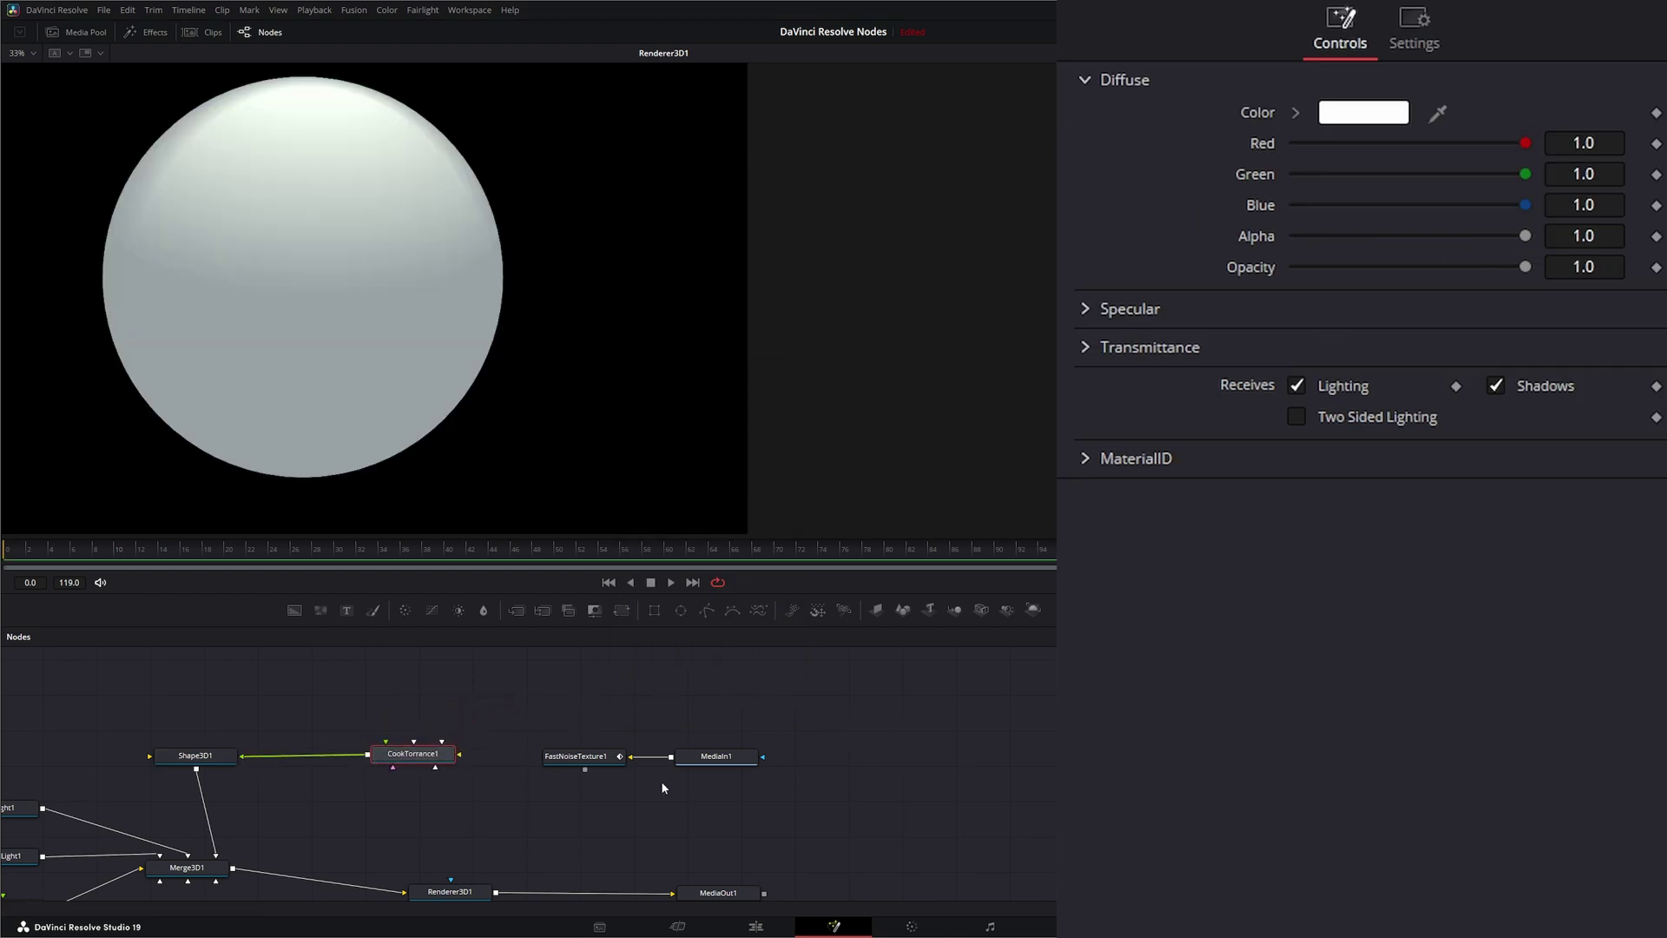
left_click_drag(585, 769, 456, 772)
left_click(462, 770)
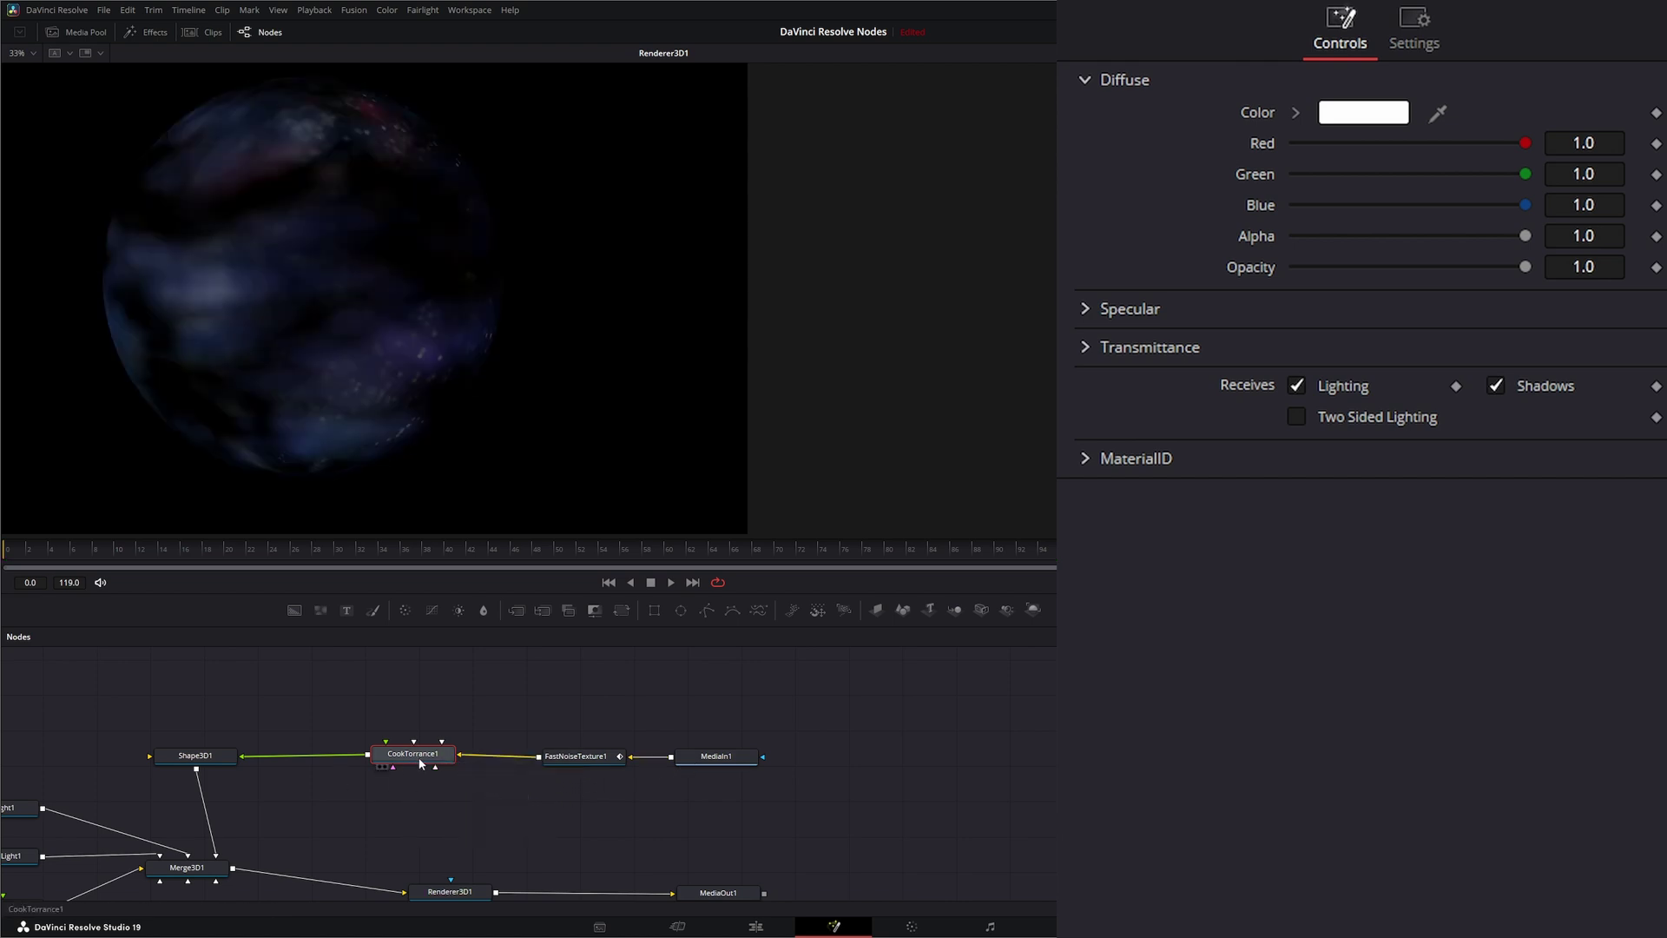
left_click_drag(422, 761, 418, 763)
left_click_drag(342, 692, 425, 759)
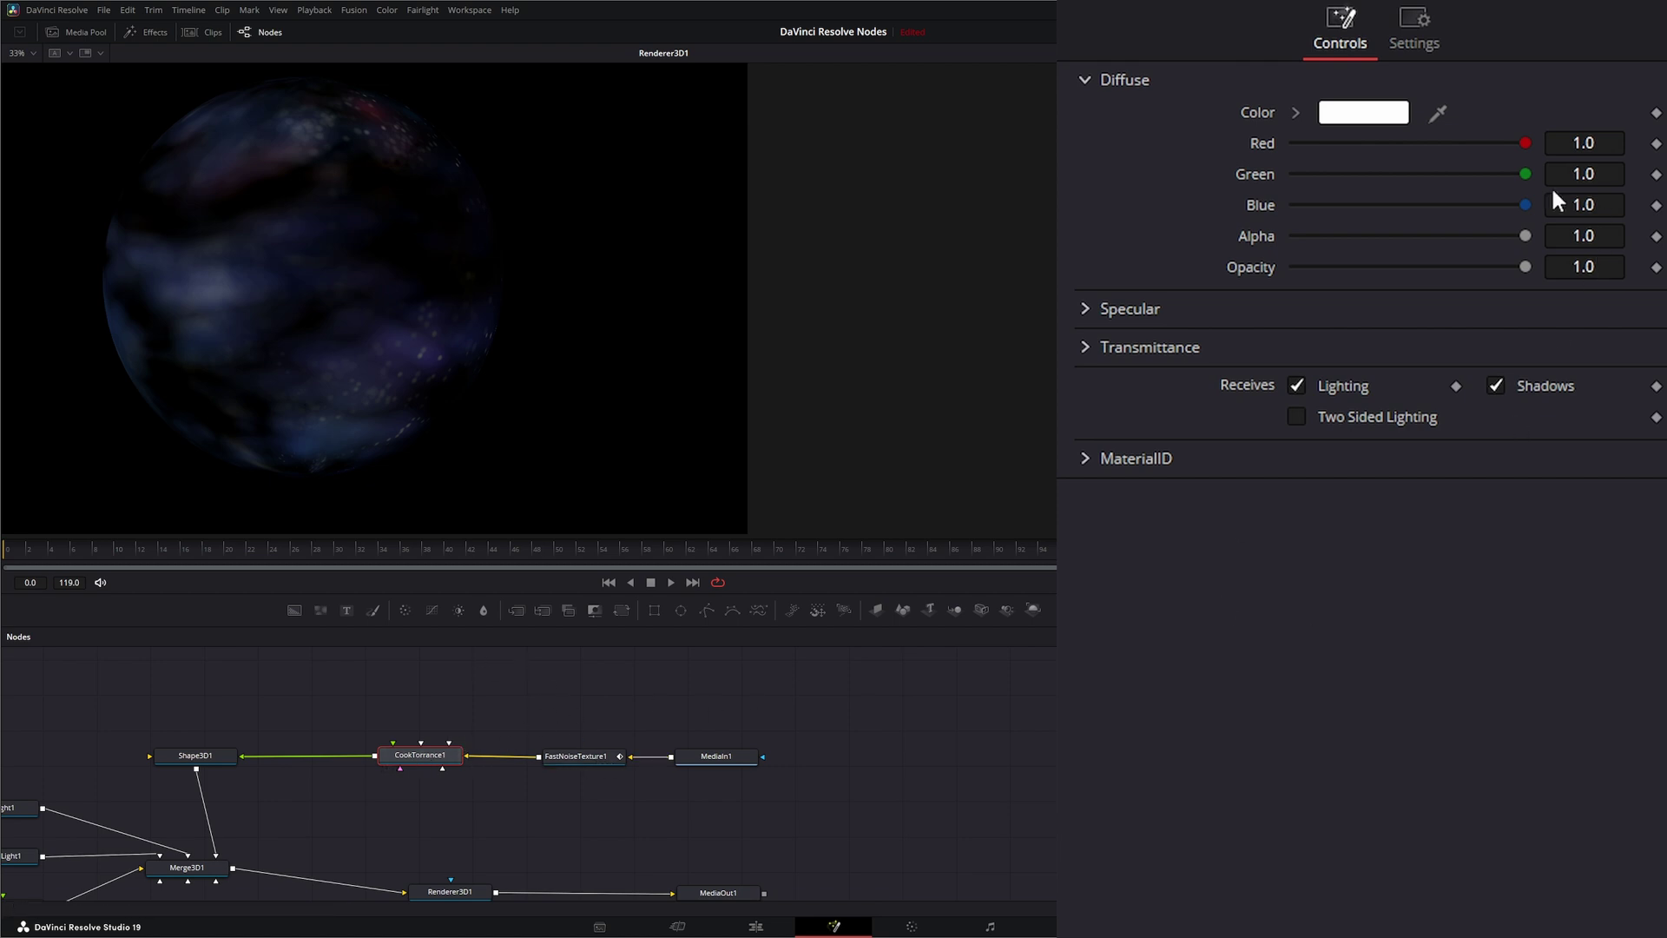
Step: Keep white diffuse, turn off Do Fresnel, set Roughness 0.3824 and Intensity 0.829, then preview
left_click(1079, 304)
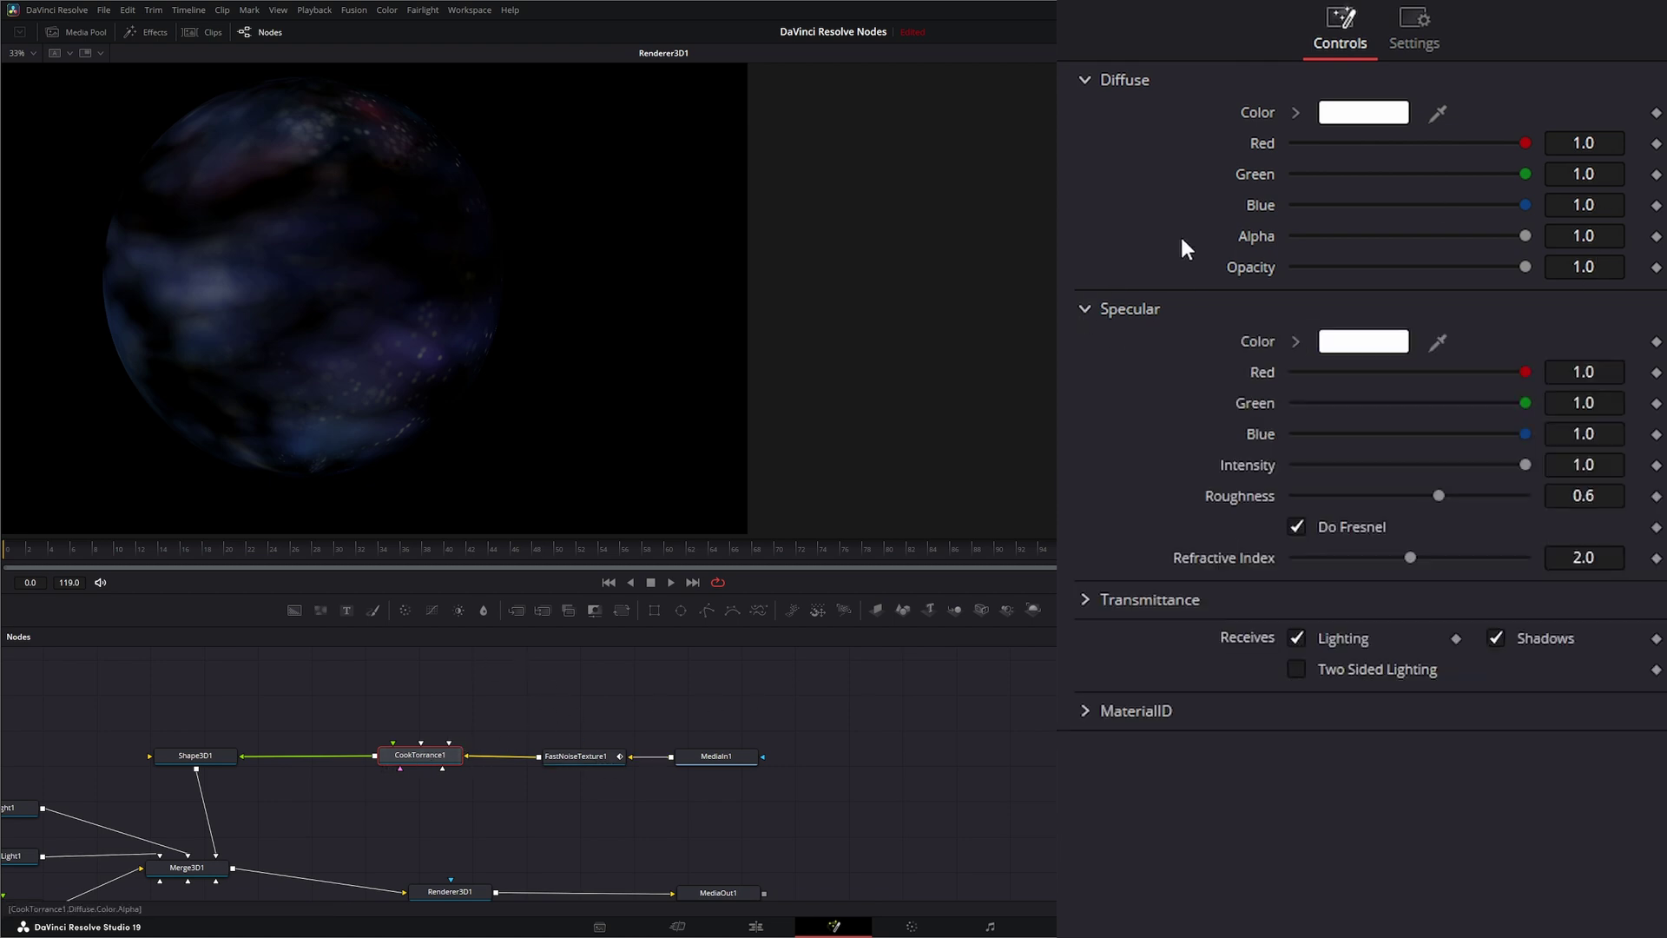
left_click(1393, 116)
left_click_drag(873, 378, 900, 435)
left_click(902, 583)
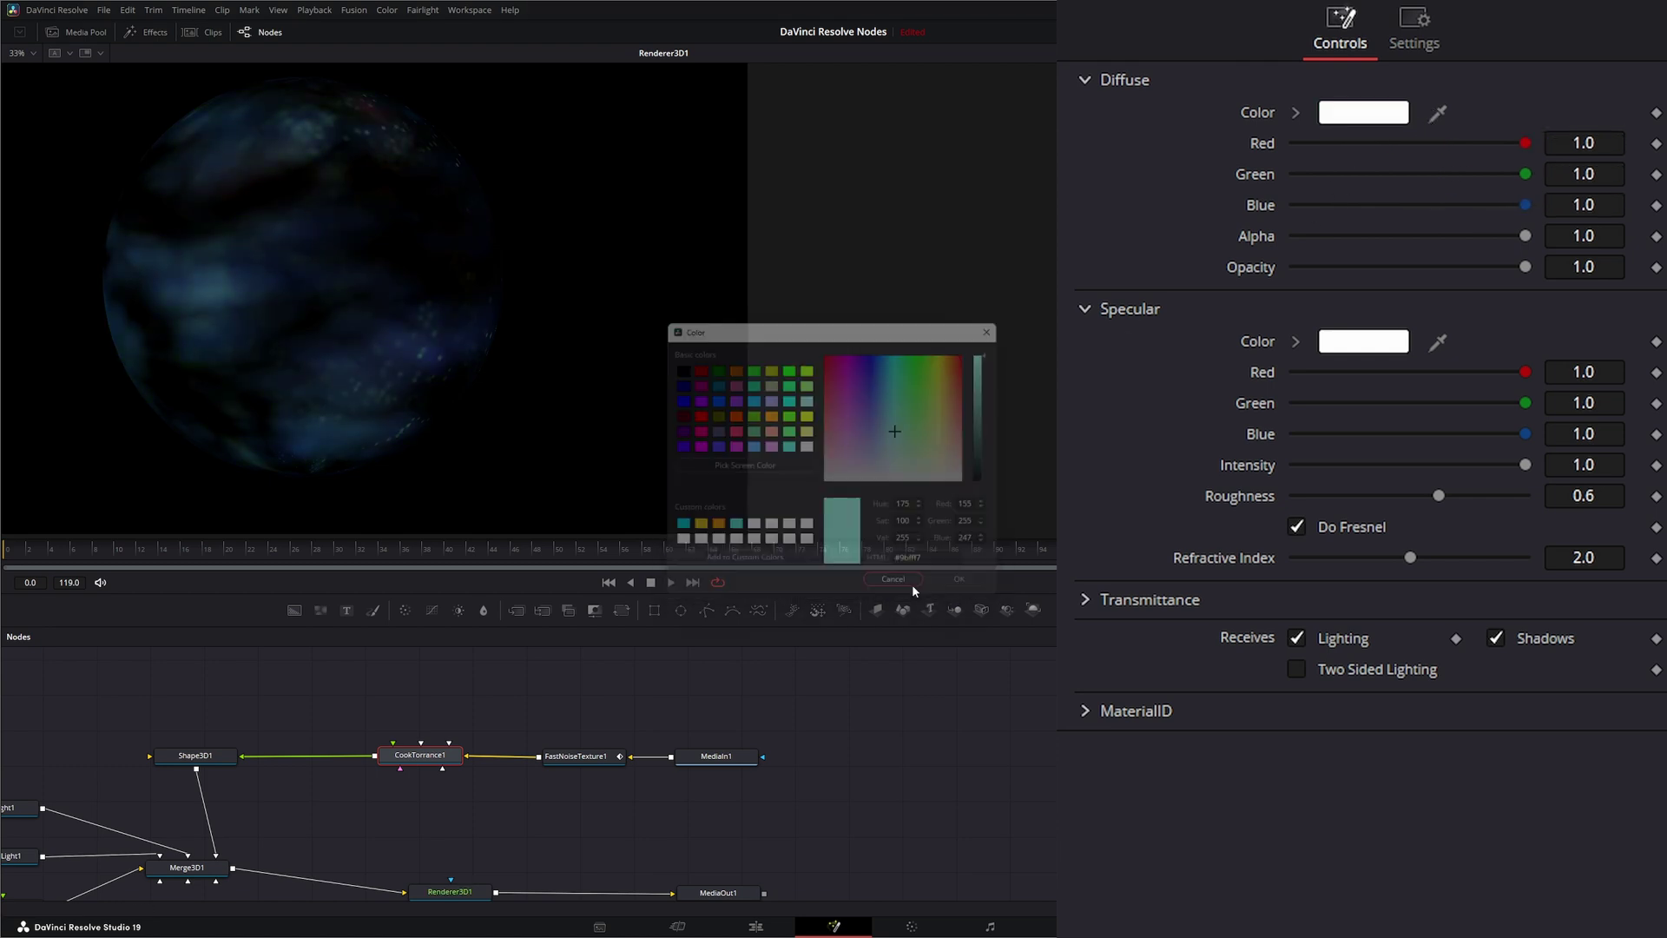
left_click(1300, 525)
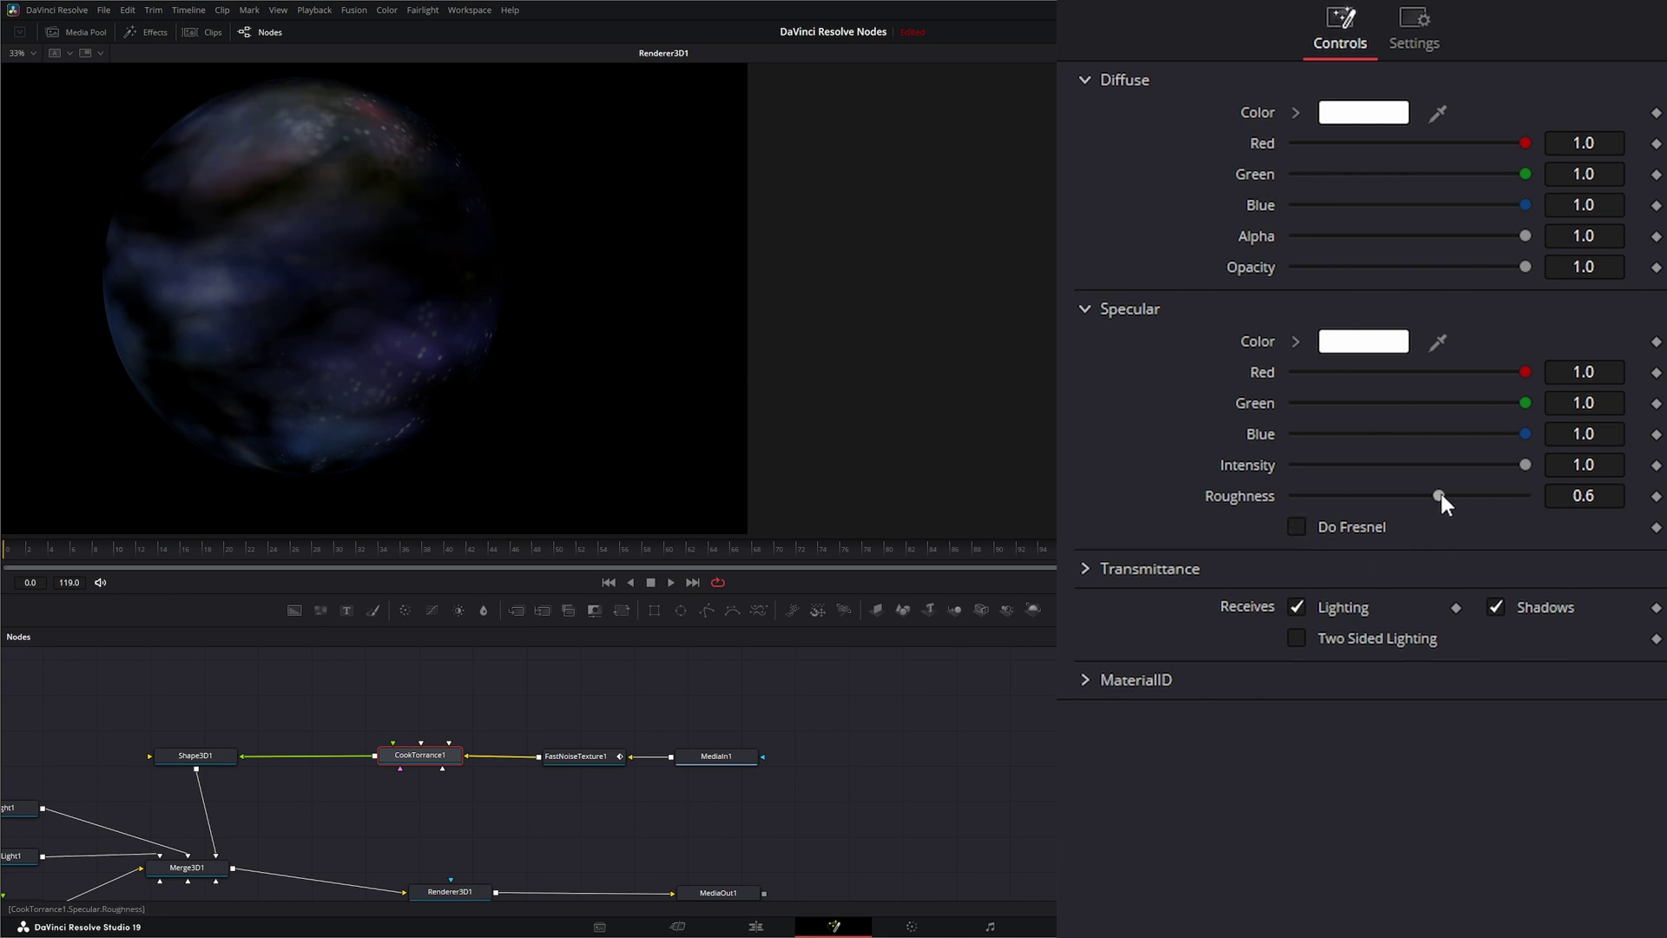
left_click_drag(1439, 495, 1377, 504)
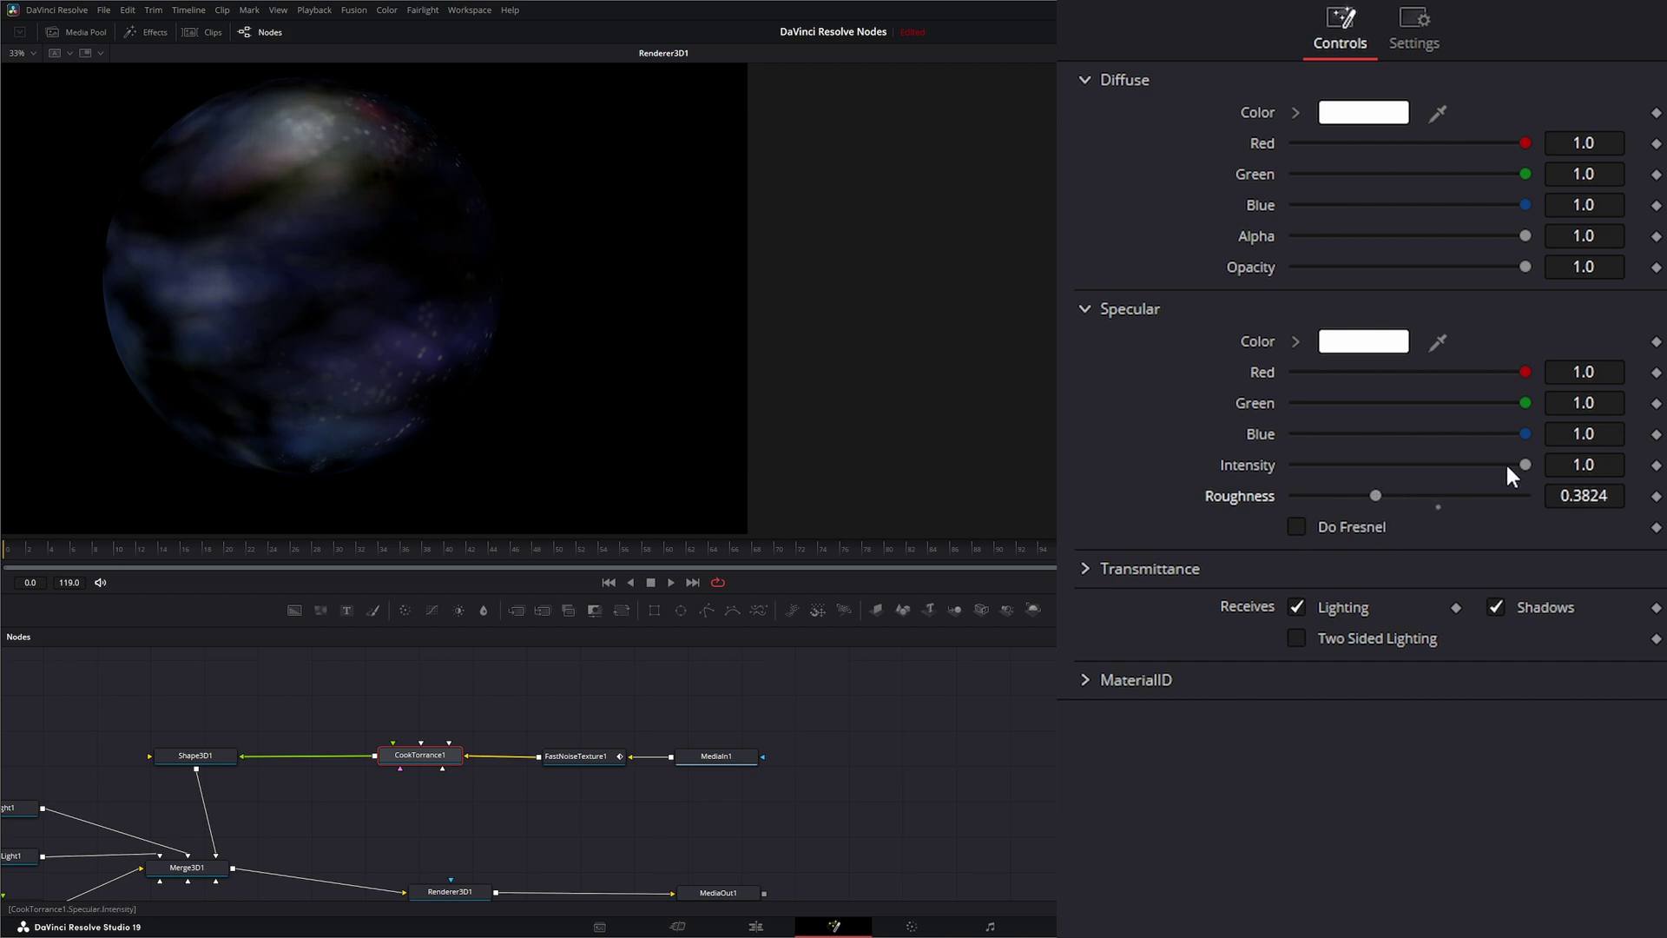
left_click_drag(1525, 464, 1487, 463)
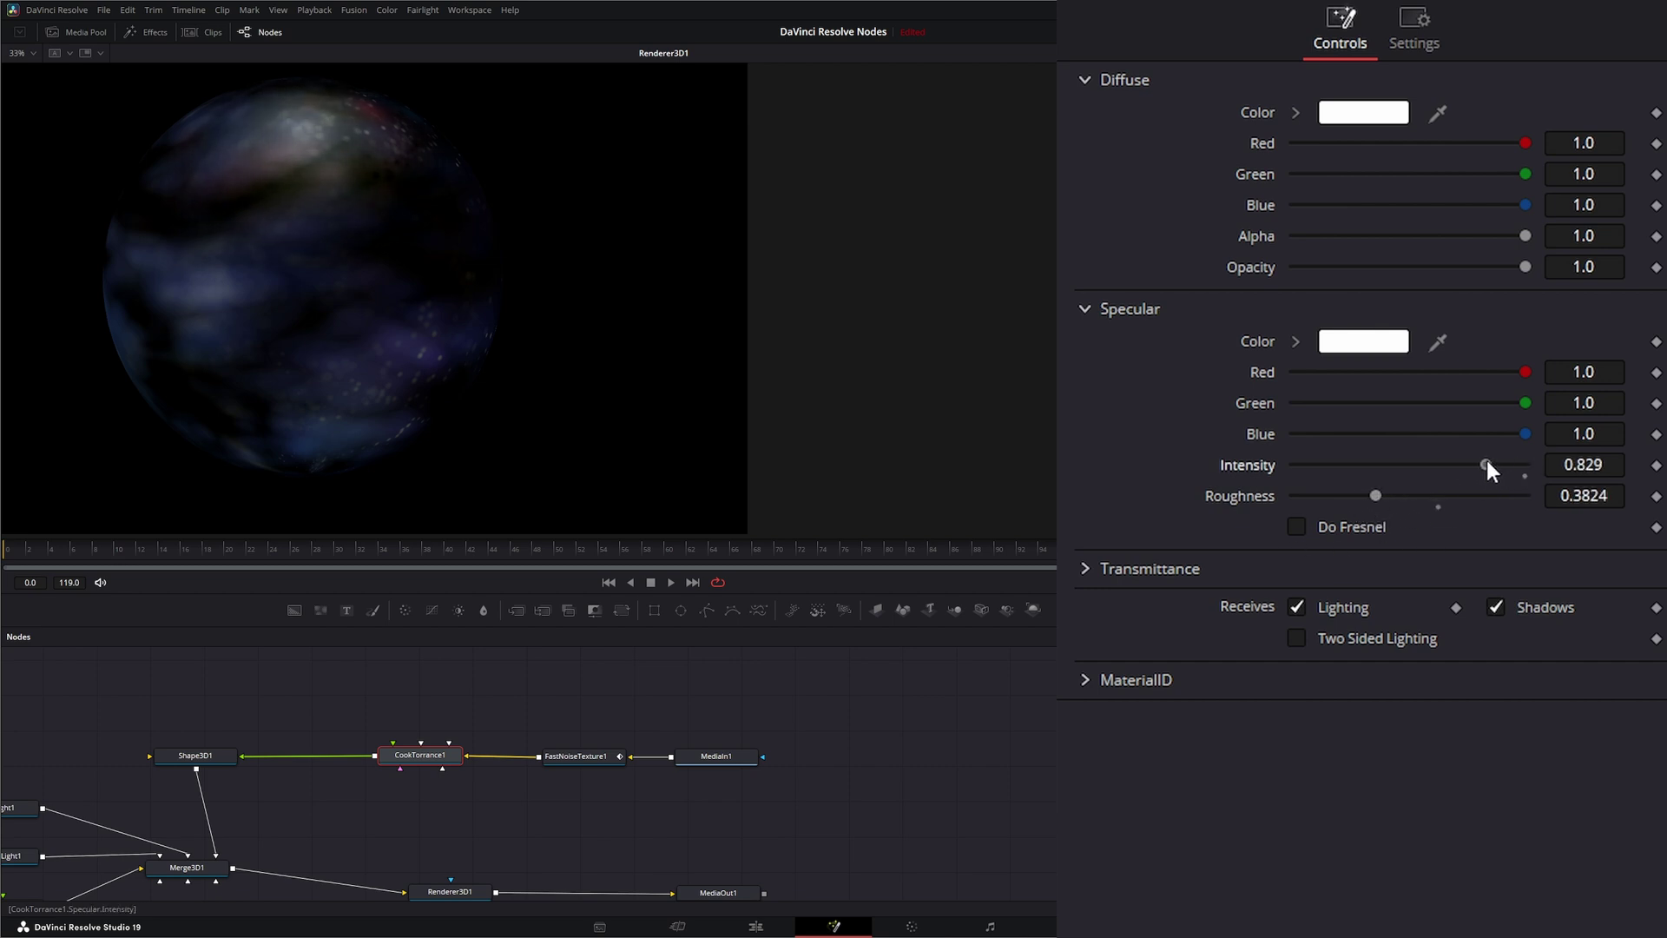
left_click(672, 584)
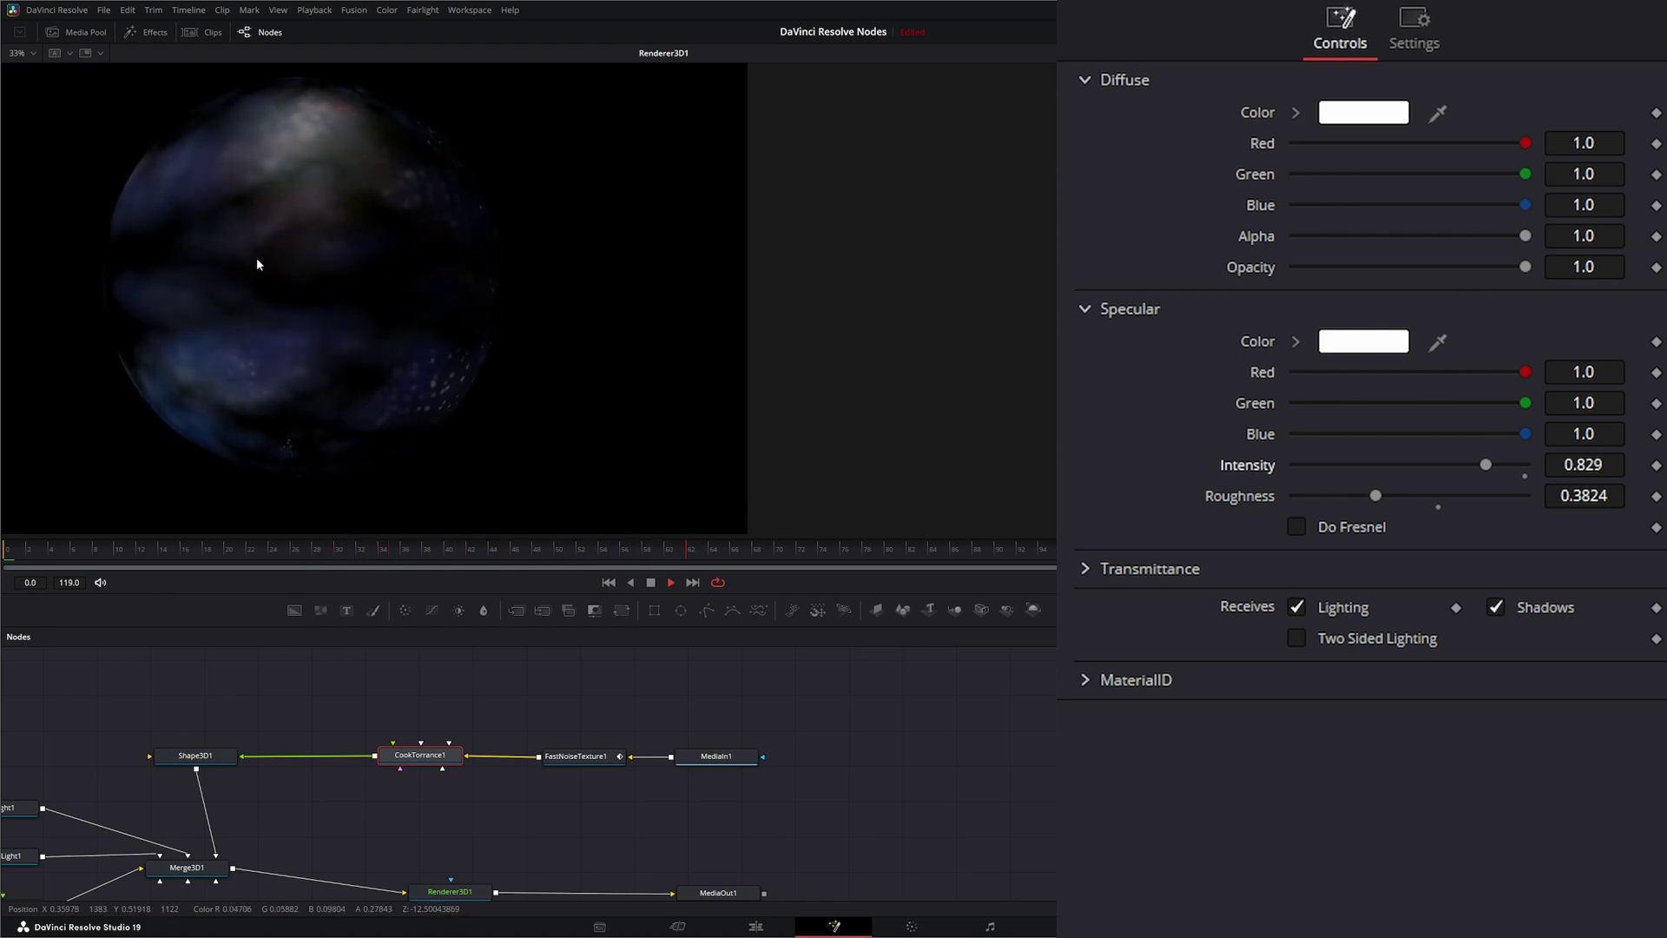
left_click(650, 582)
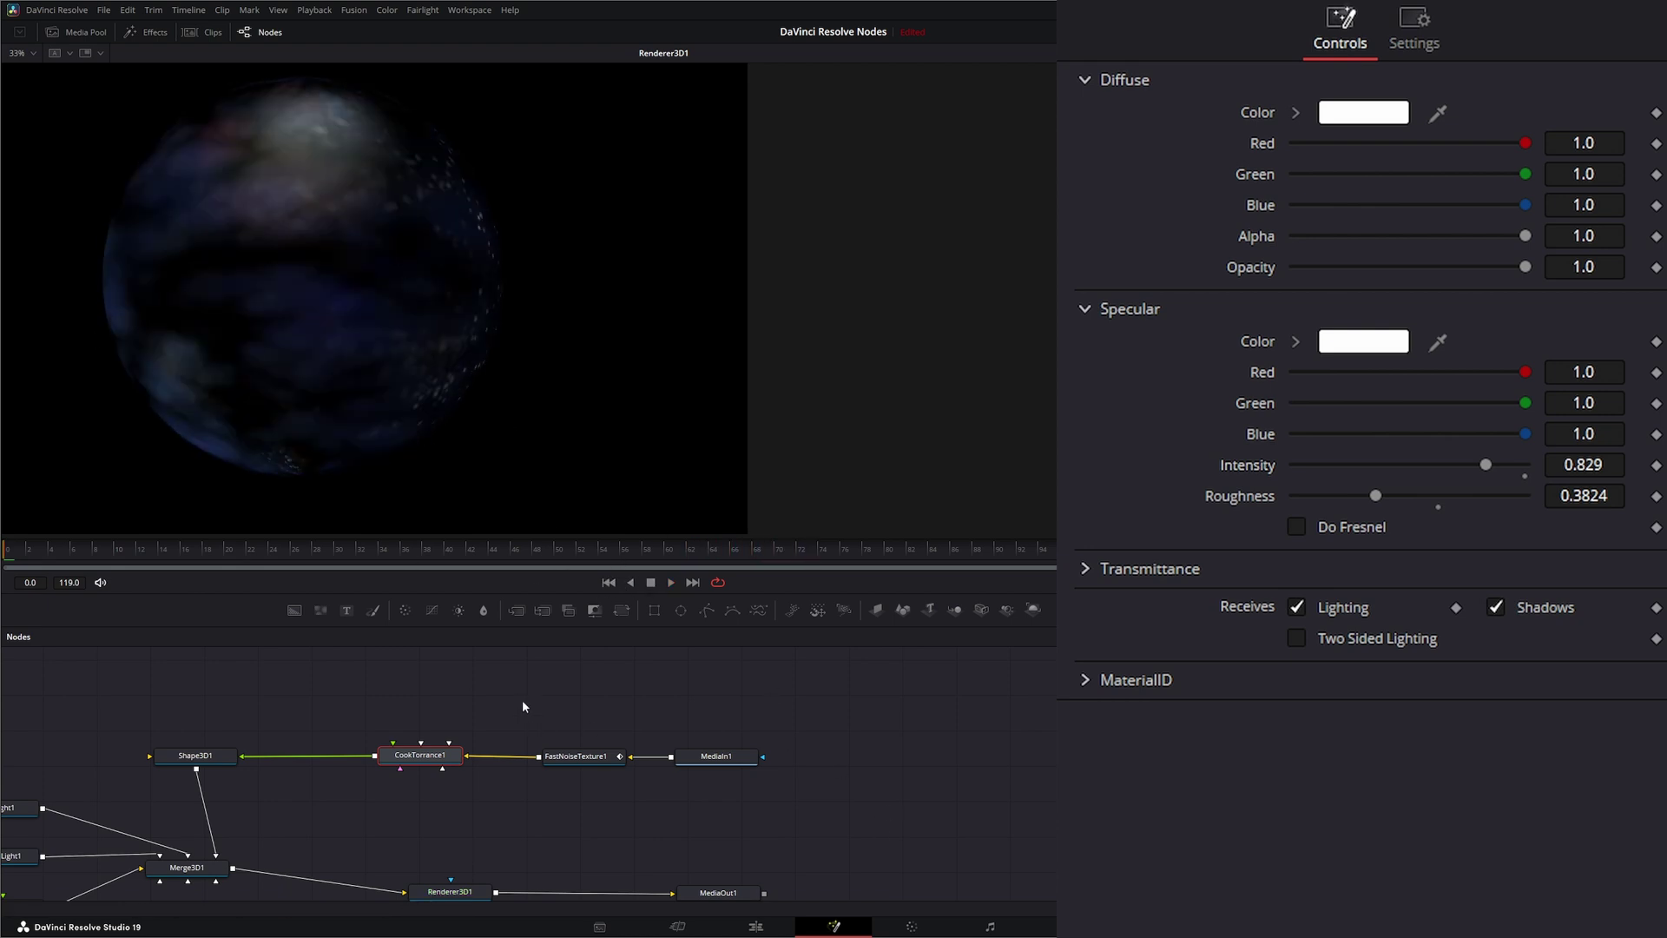
Step: Add a SphereMap node and place SphereMap1 above the material chain
left_click(596, 705)
key("shift+space")
type("cook")
key("BackSpace")
key("BackSpace")
key("BackSpace")
key("BackSpace")
type("sph")
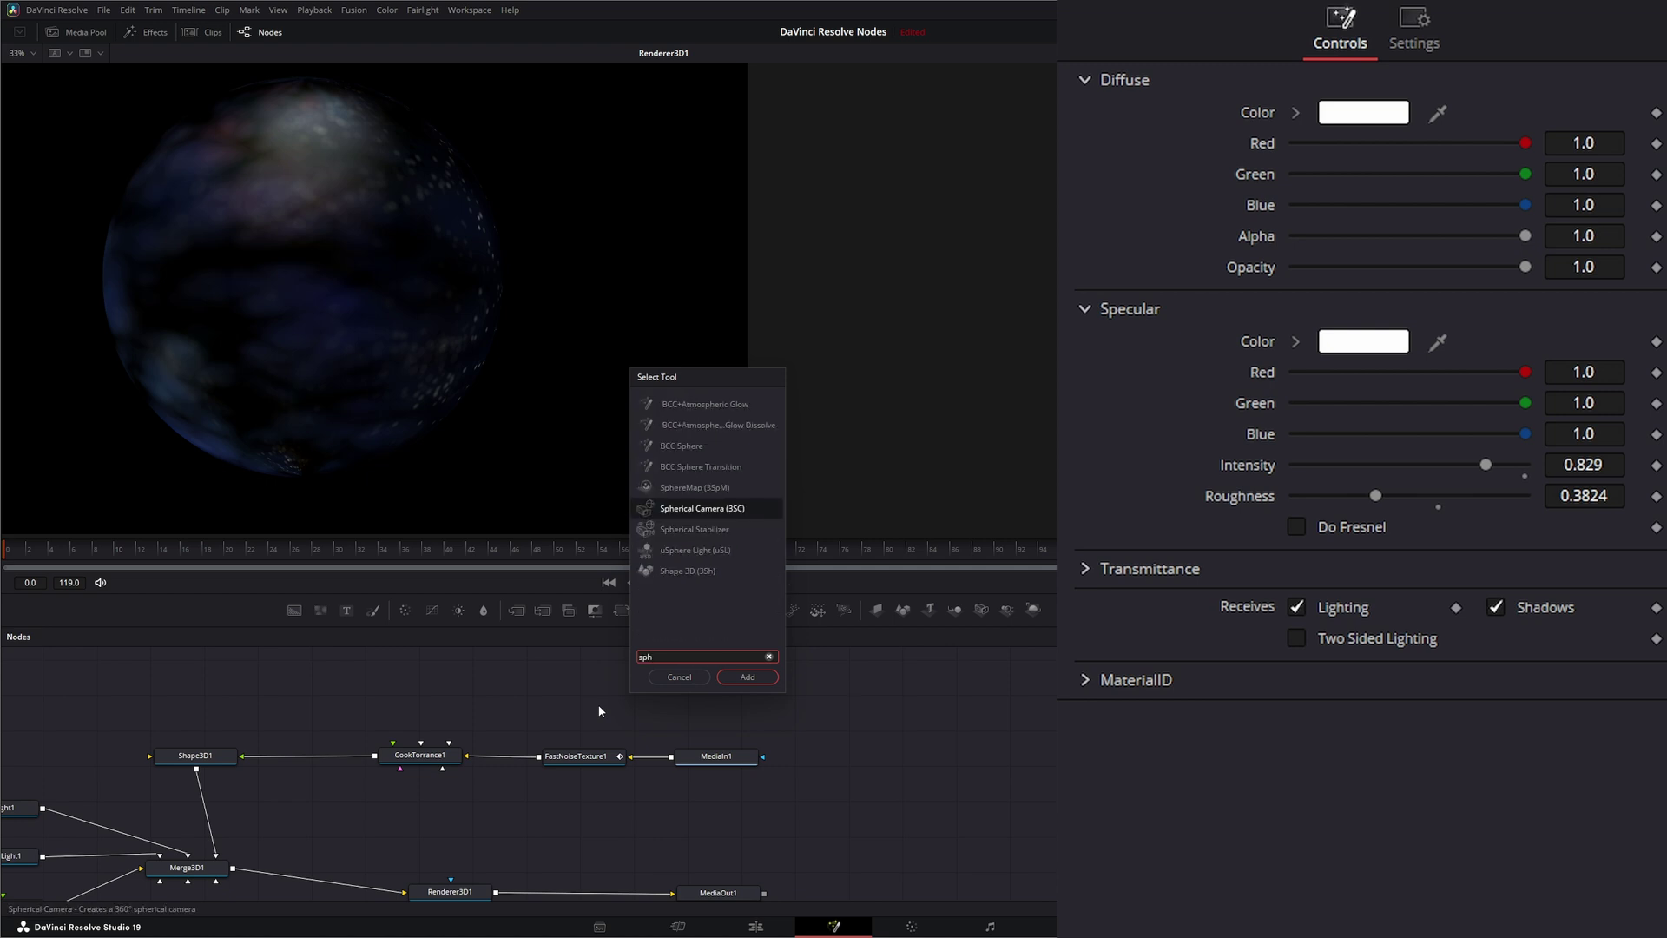
left_click(690, 487)
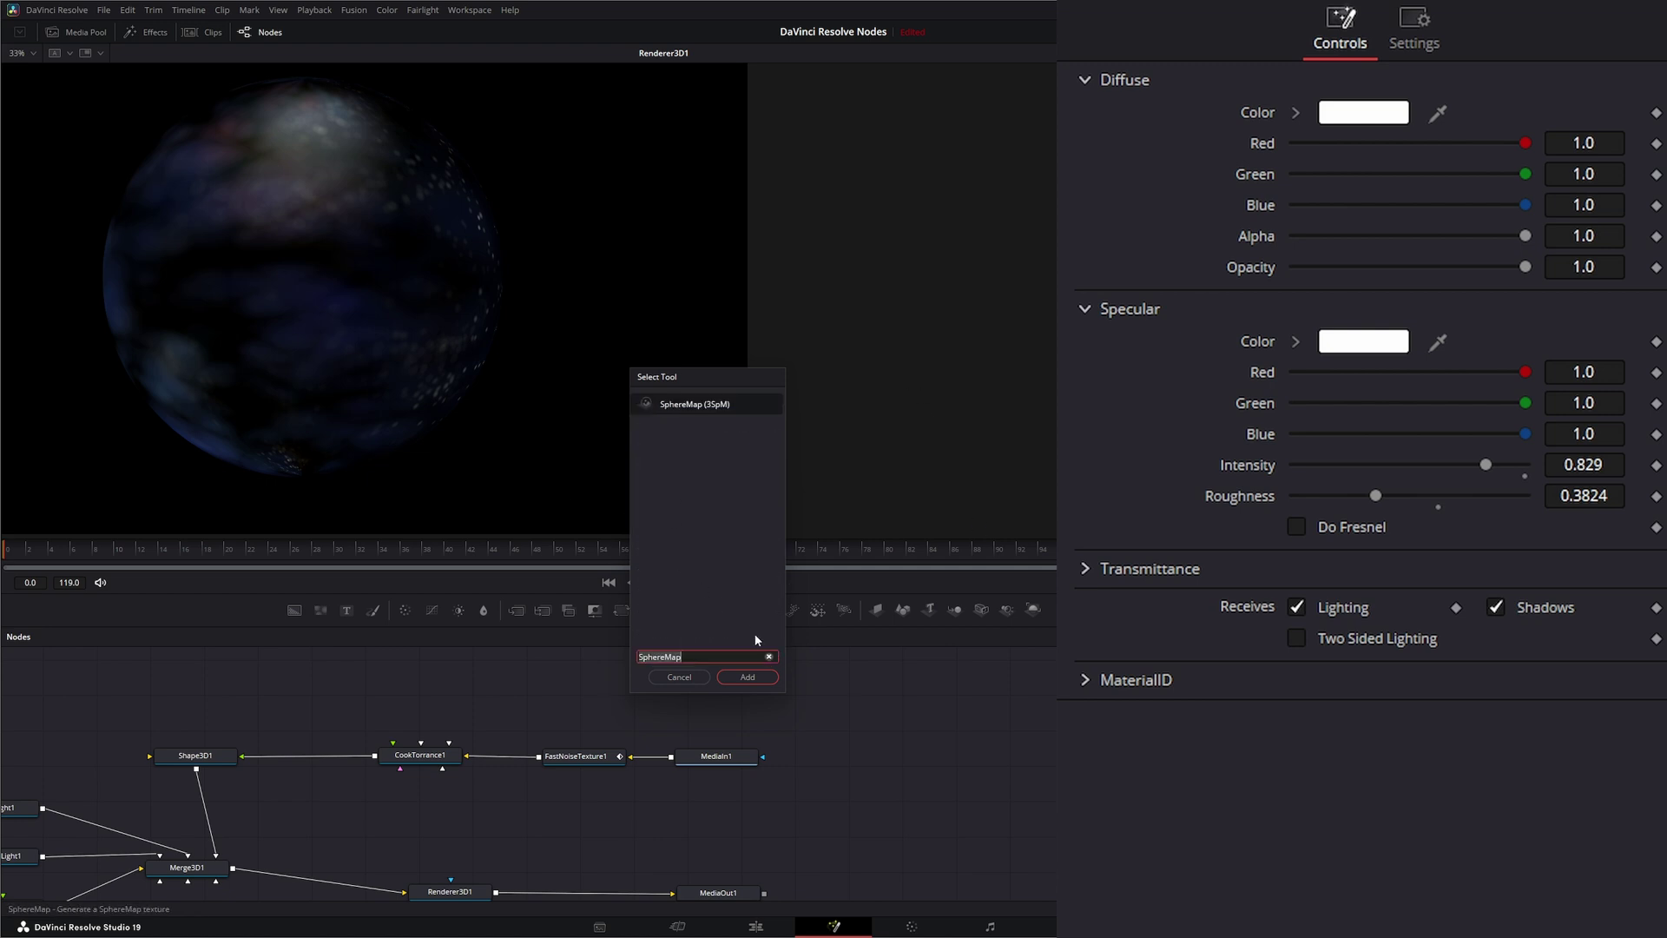
left_click(747, 677)
left_click_drag(644, 692, 392, 686)
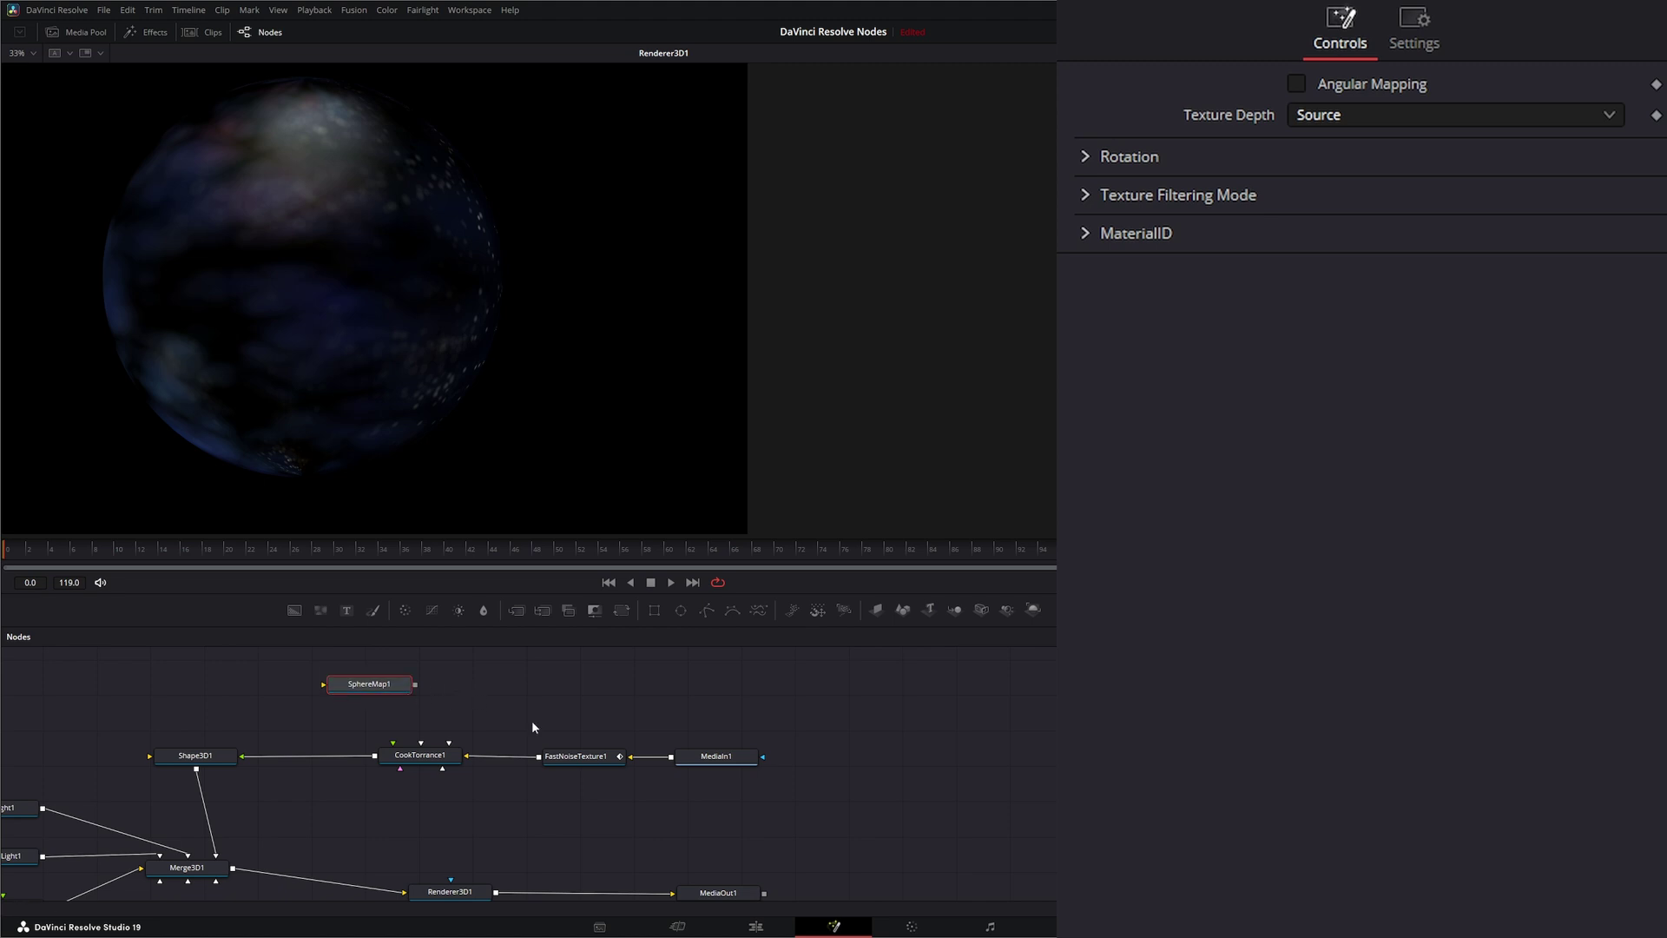
Step: Add Reflect1 after SphereMap1 and feed SphereMap1 the sunflowers_puresky_4k.exr clip as MediaIn2
key("shift+space")
type("ref")
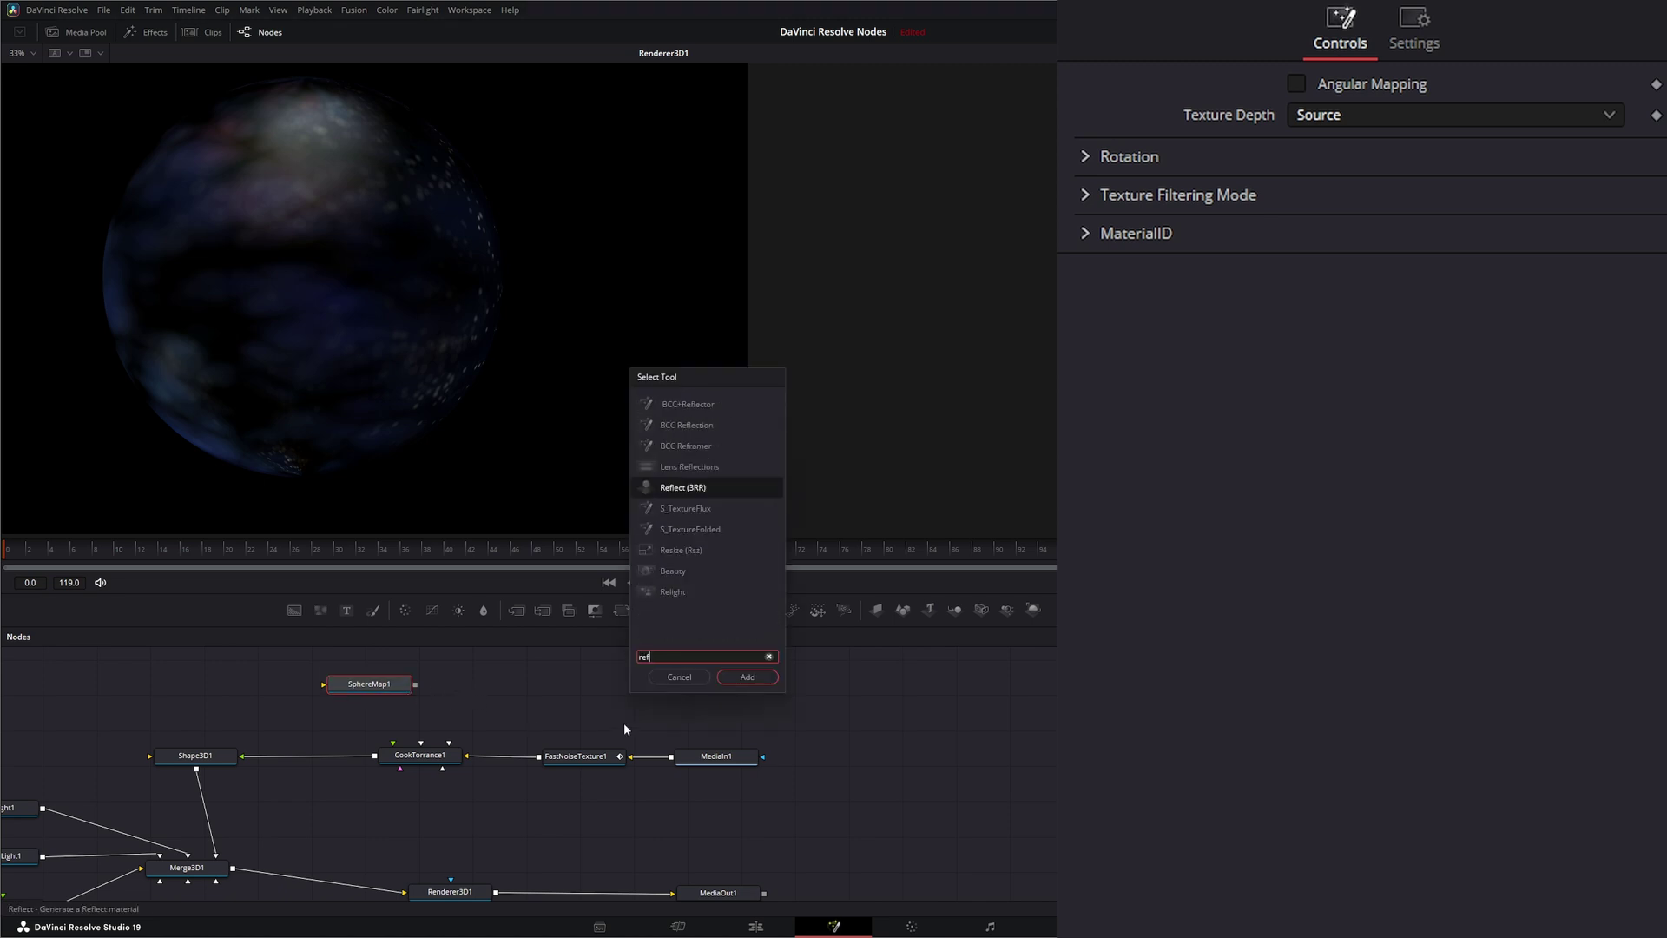
key("Return")
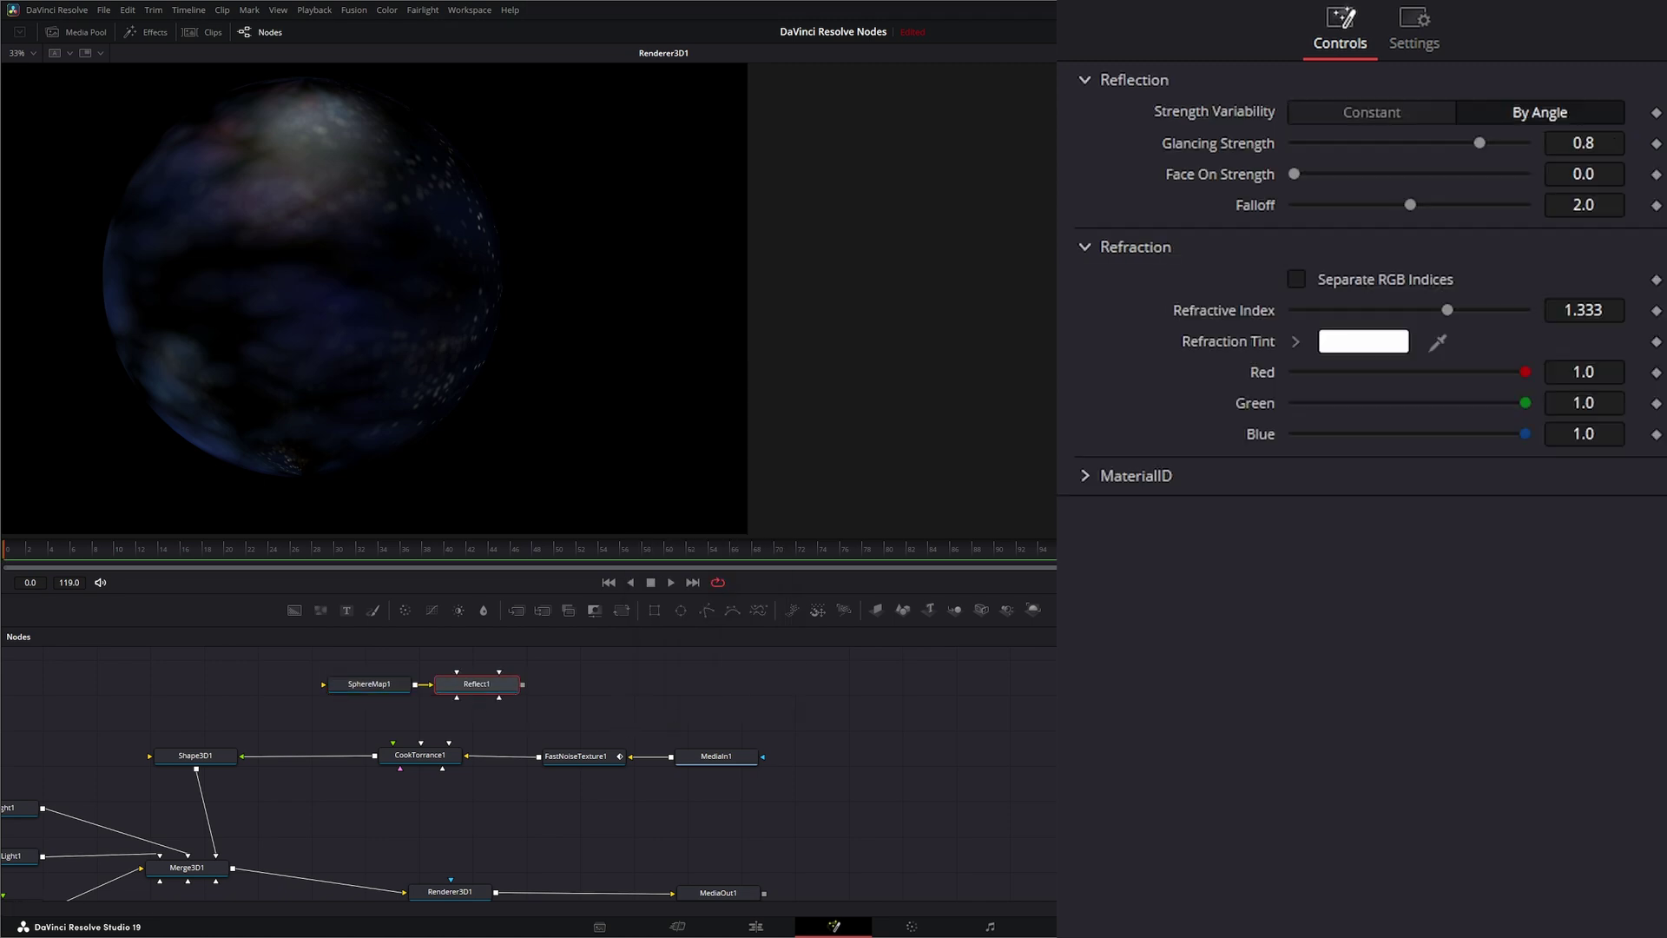
left_click_drag(5, 712, 324, 686)
left_click_drag(463, 718, 209, 667)
left_click_drag(369, 792, 822, 760)
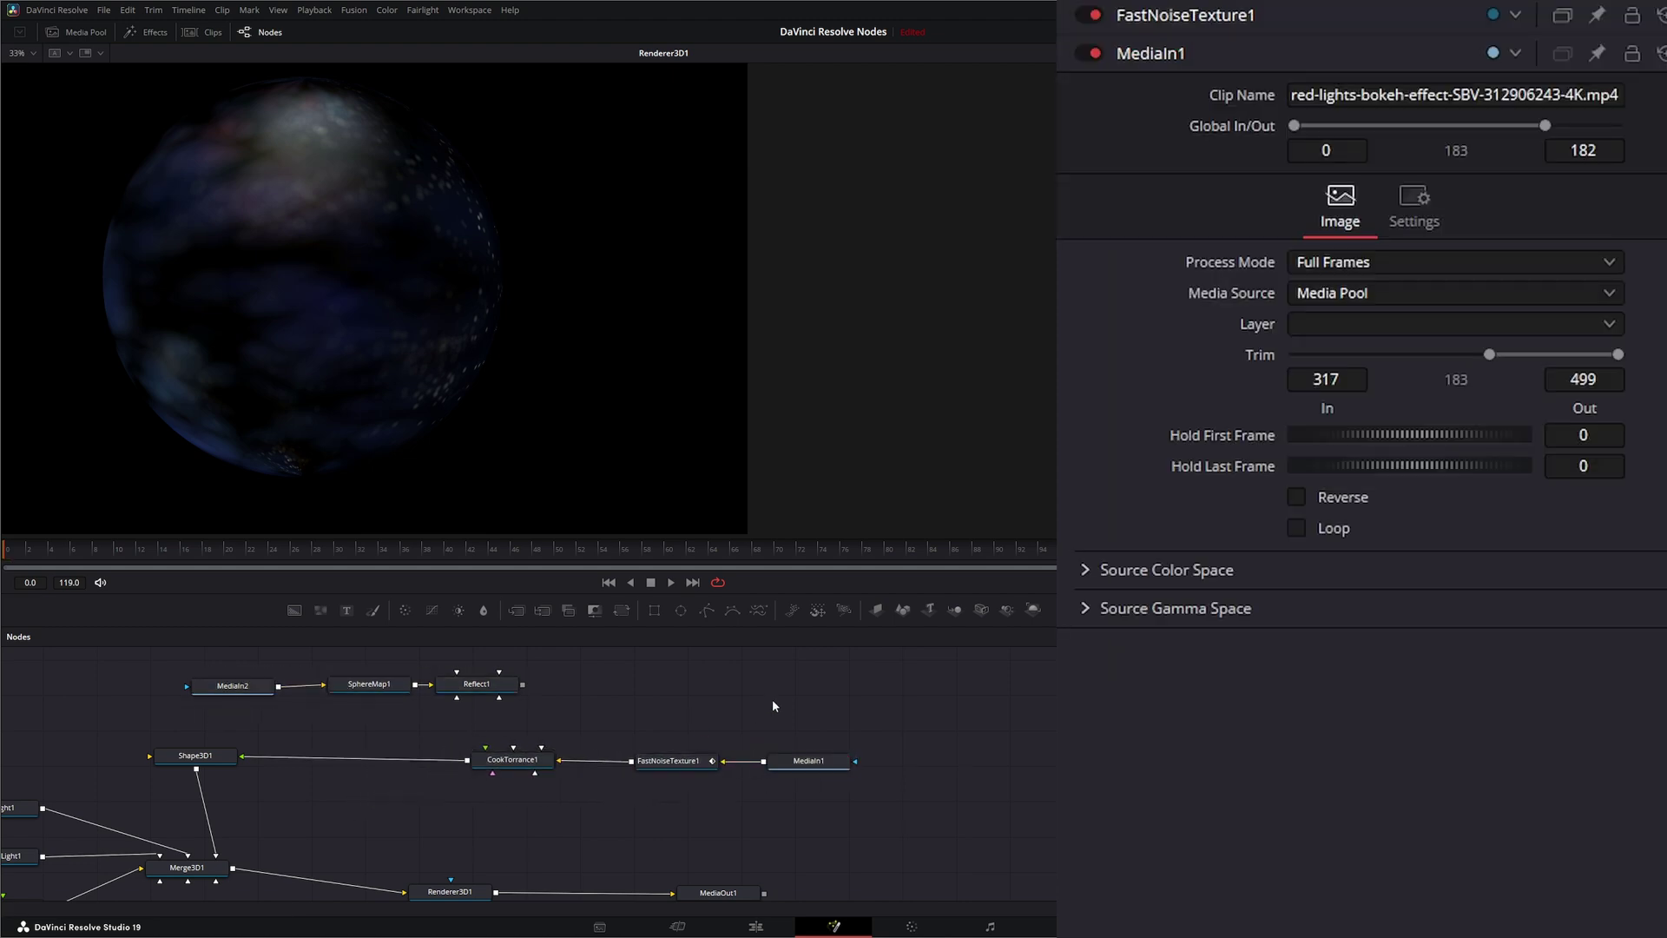
Step: Add a Falloff node to the flow
key("shift+space")
type("fall")
key("Return")
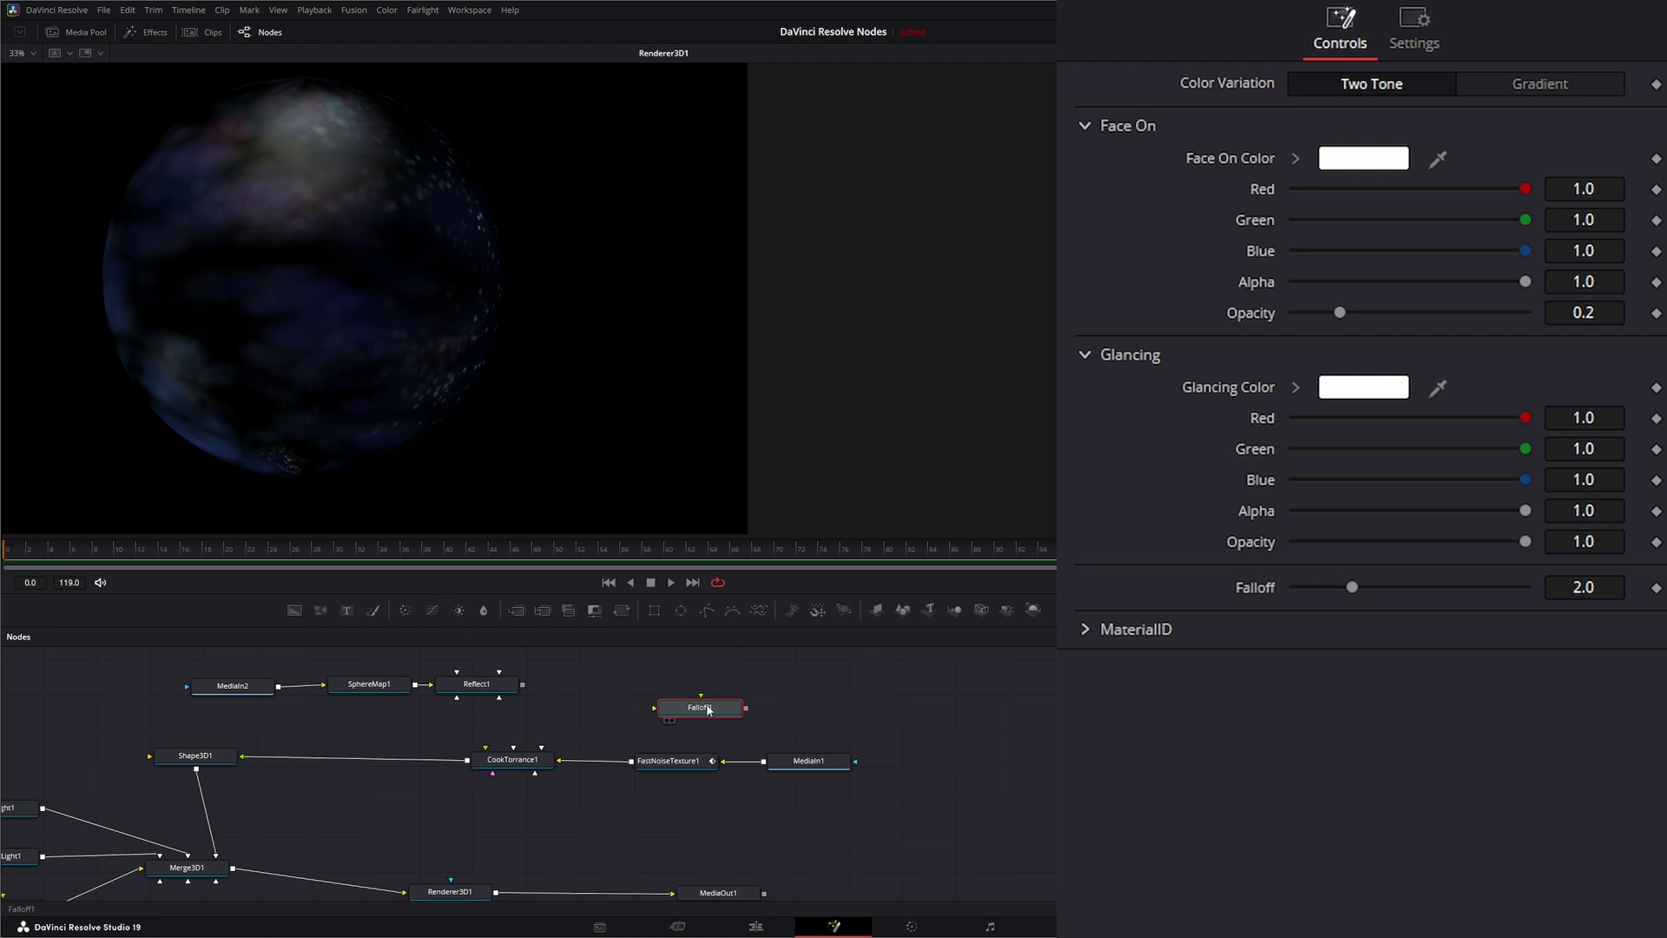
Step: Insert Falloff1 between CookTorrance1 and Shape3D1 with Reflect1 glancing, falloff 0.299, opacities 1.0/0.187
left_click_drag(693, 716, 377, 759)
left_click_drag(524, 684, 377, 752)
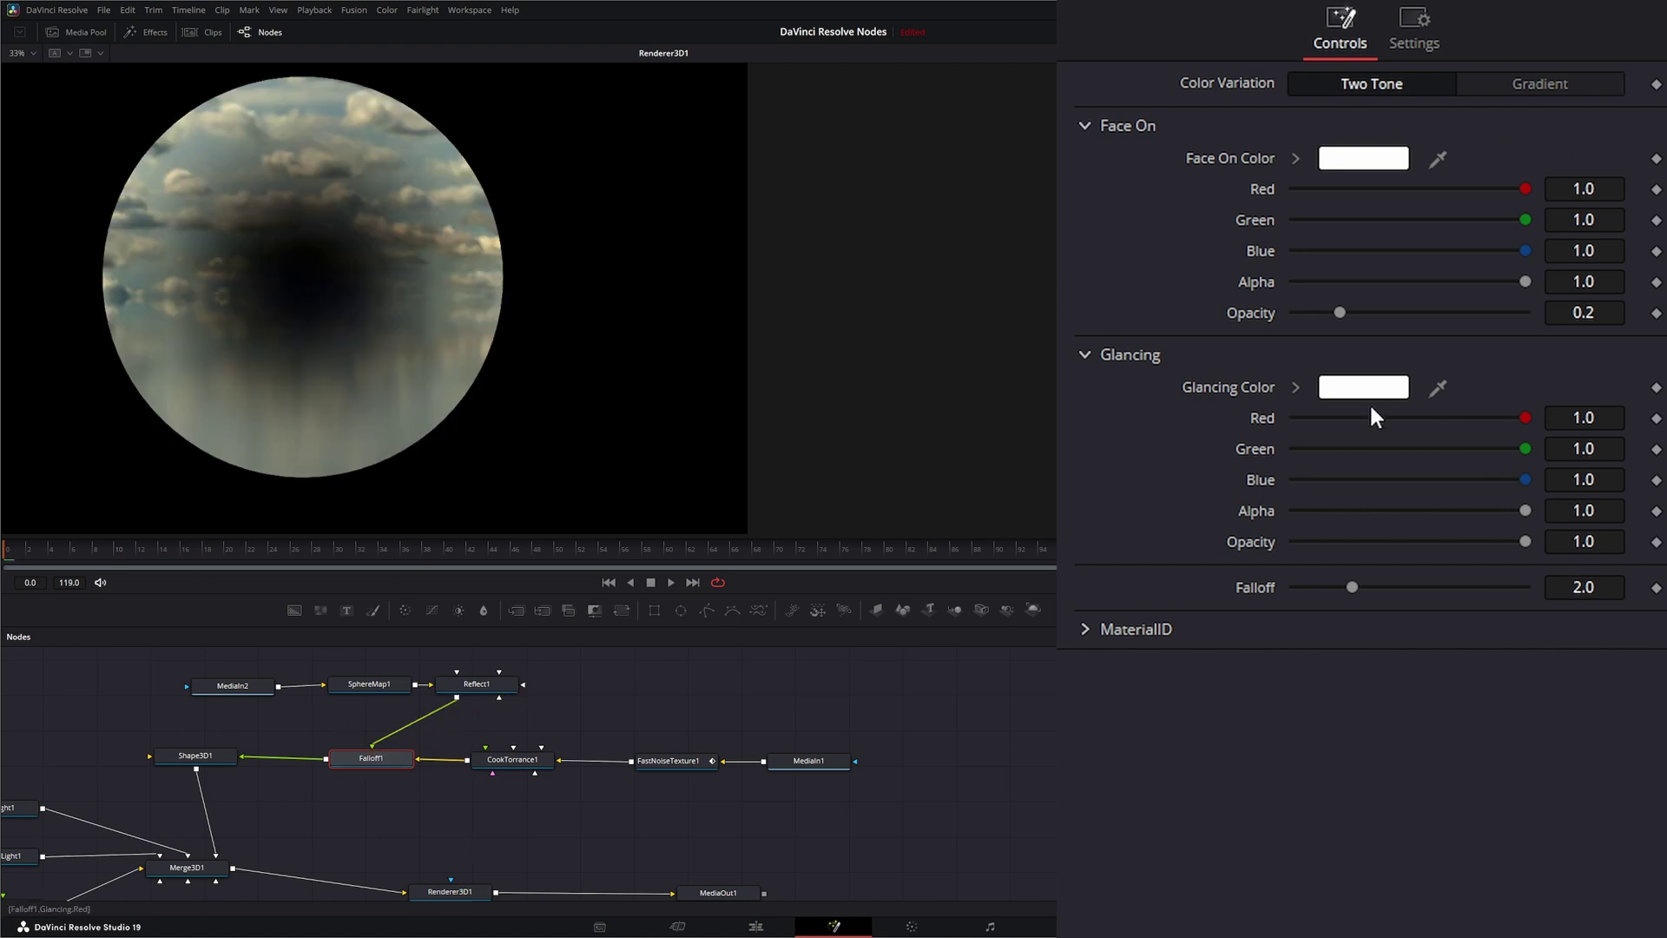
left_click_drag(1348, 597, 1310, 589)
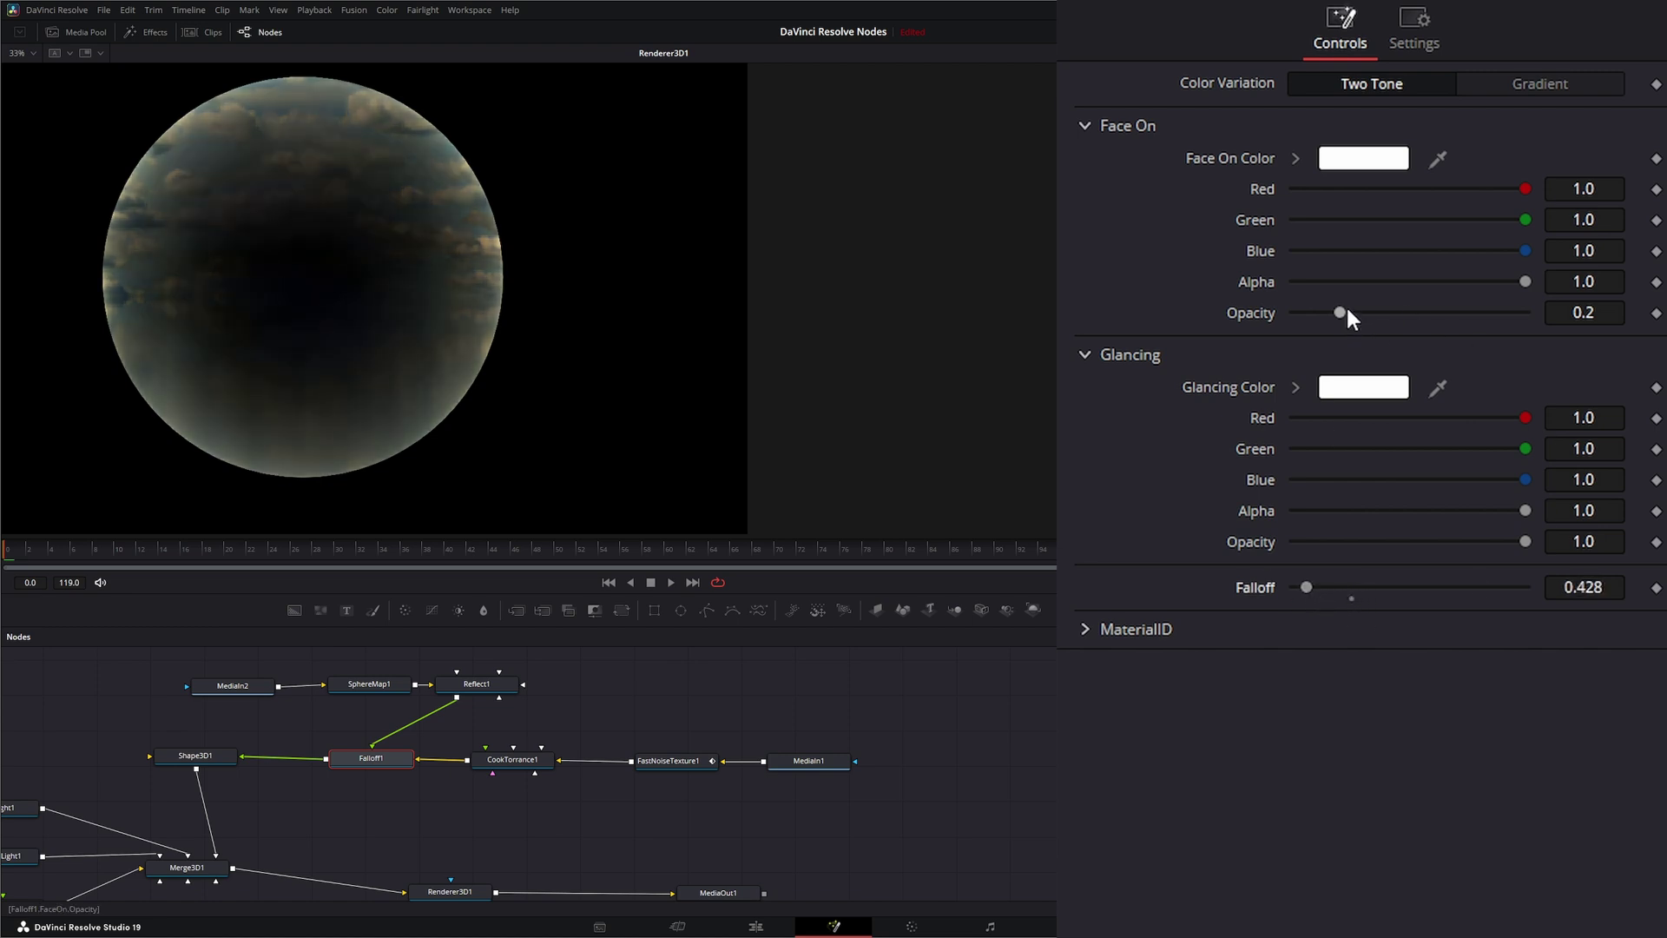
left_click_drag(1345, 312, 1512, 310)
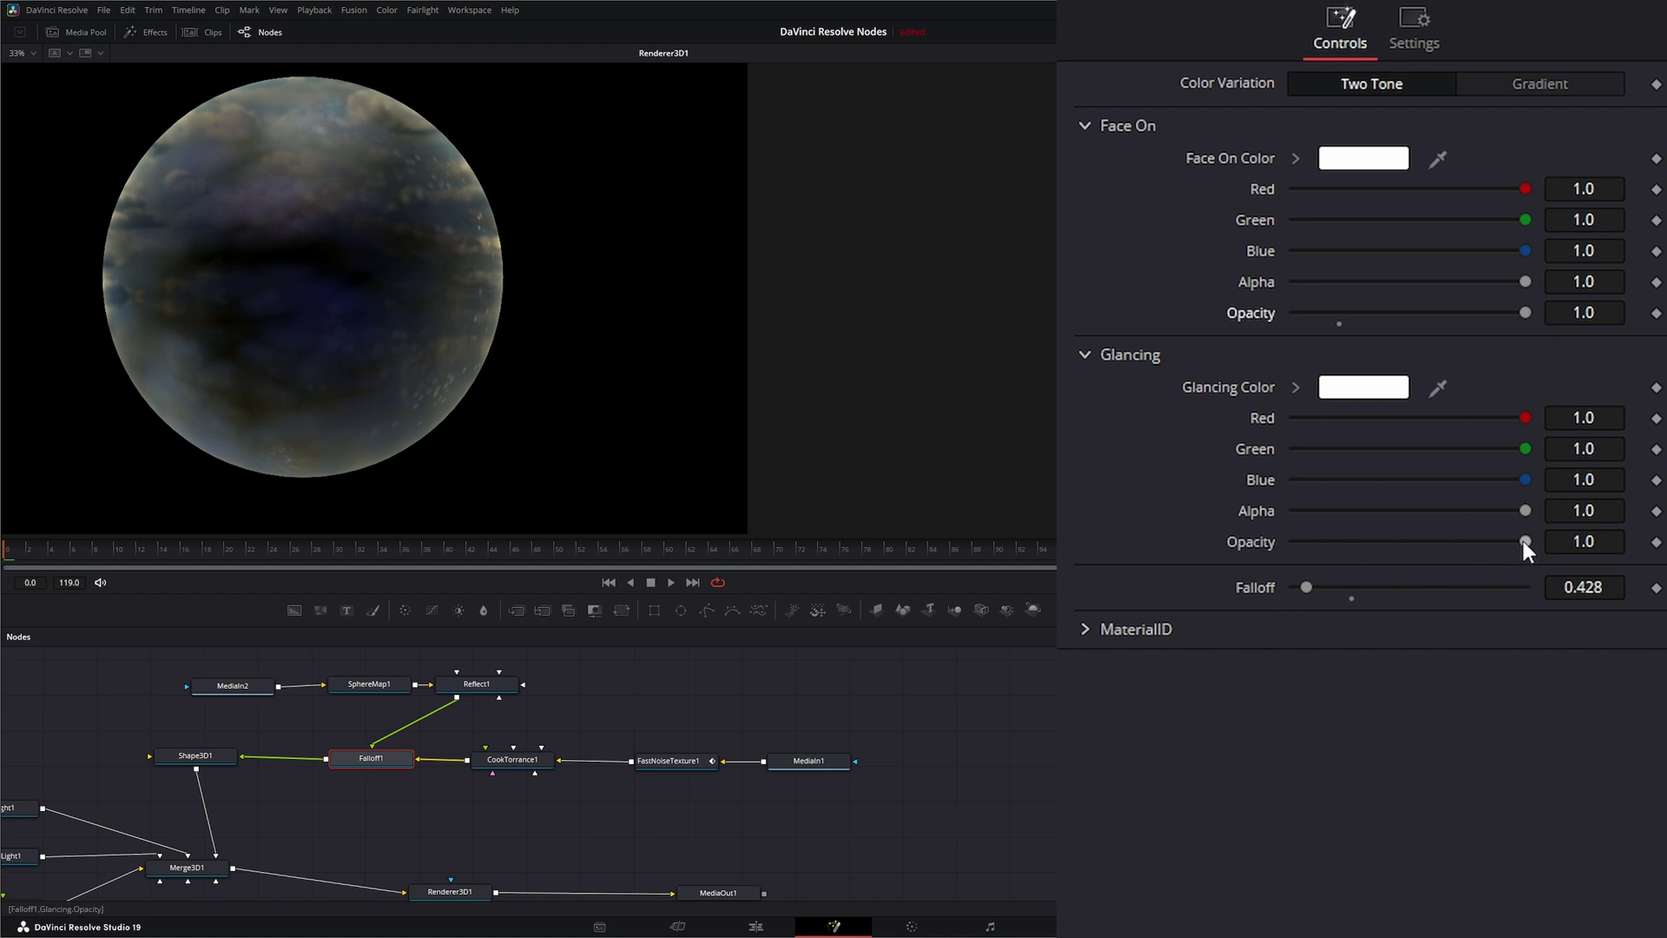
left_click_drag(1523, 540, 1303, 585)
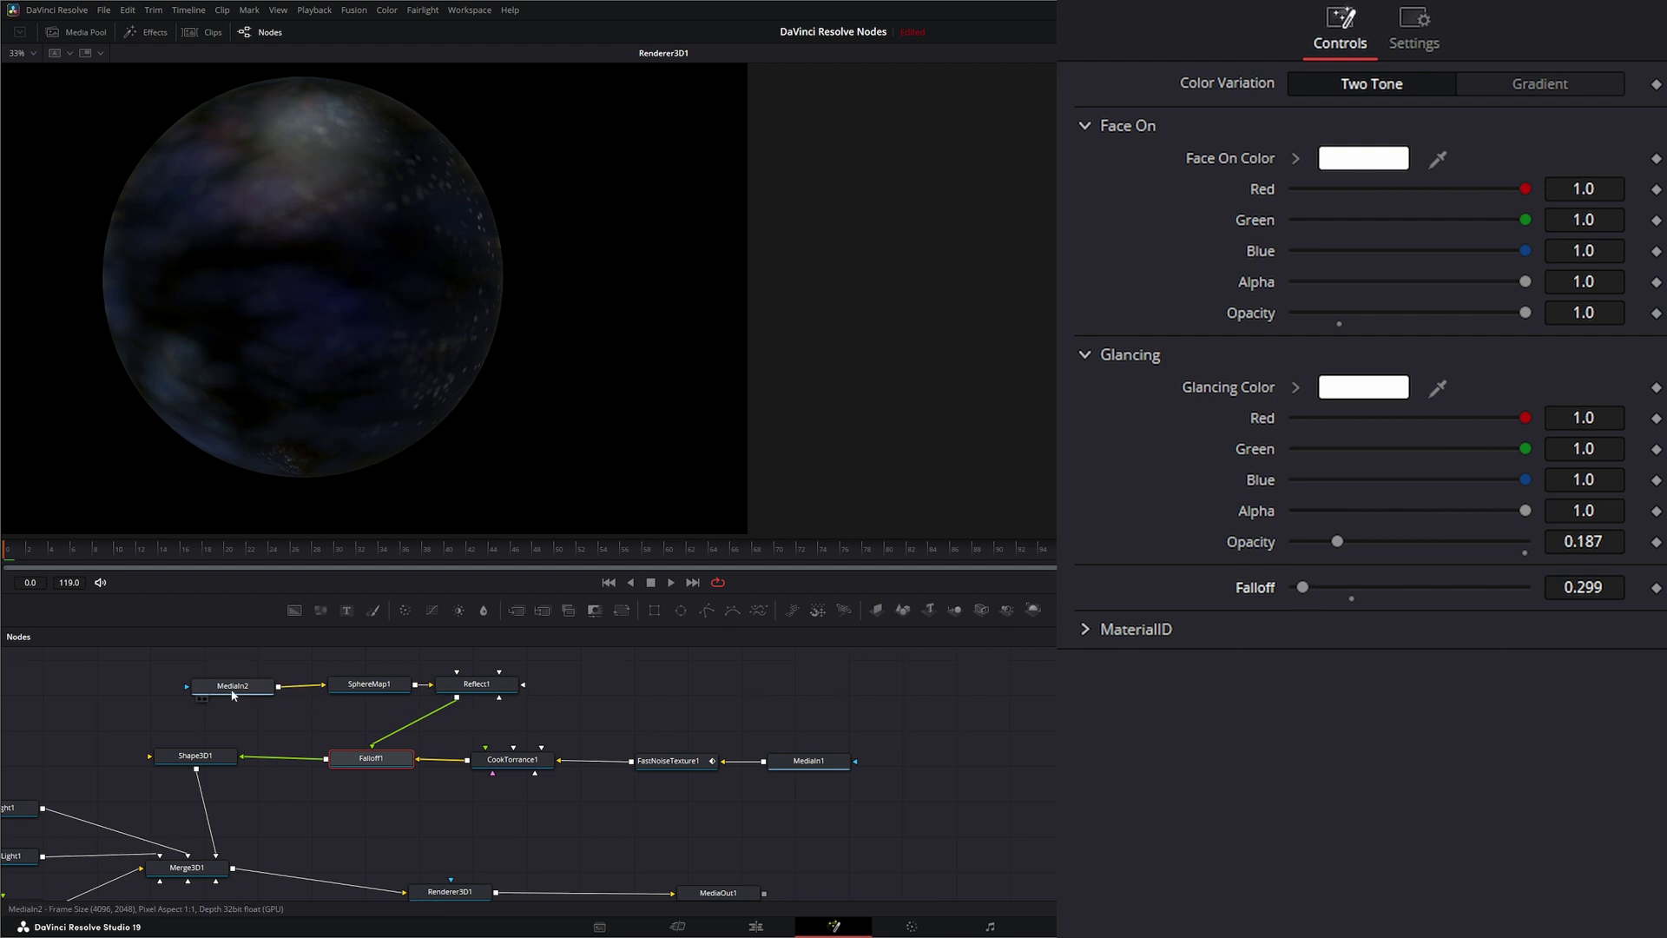
Step: Keyframe SphereMap1's Rotation Y from 0 at the first frame to 15 at the last, then preview
left_click(375, 688)
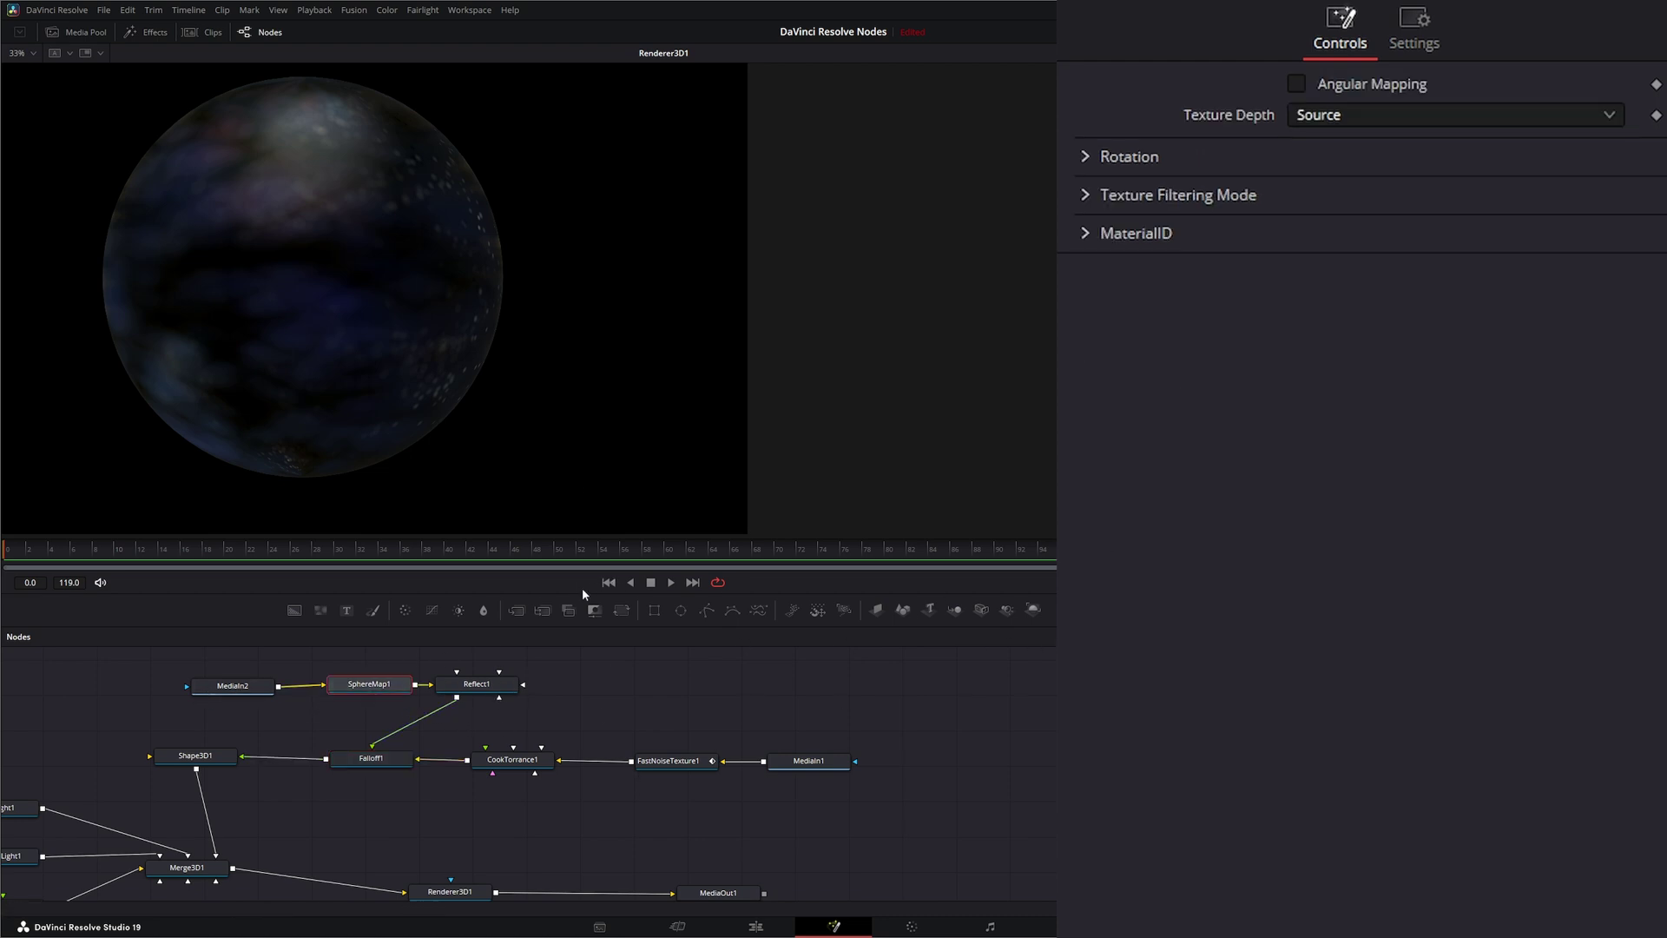
left_click(1085, 156)
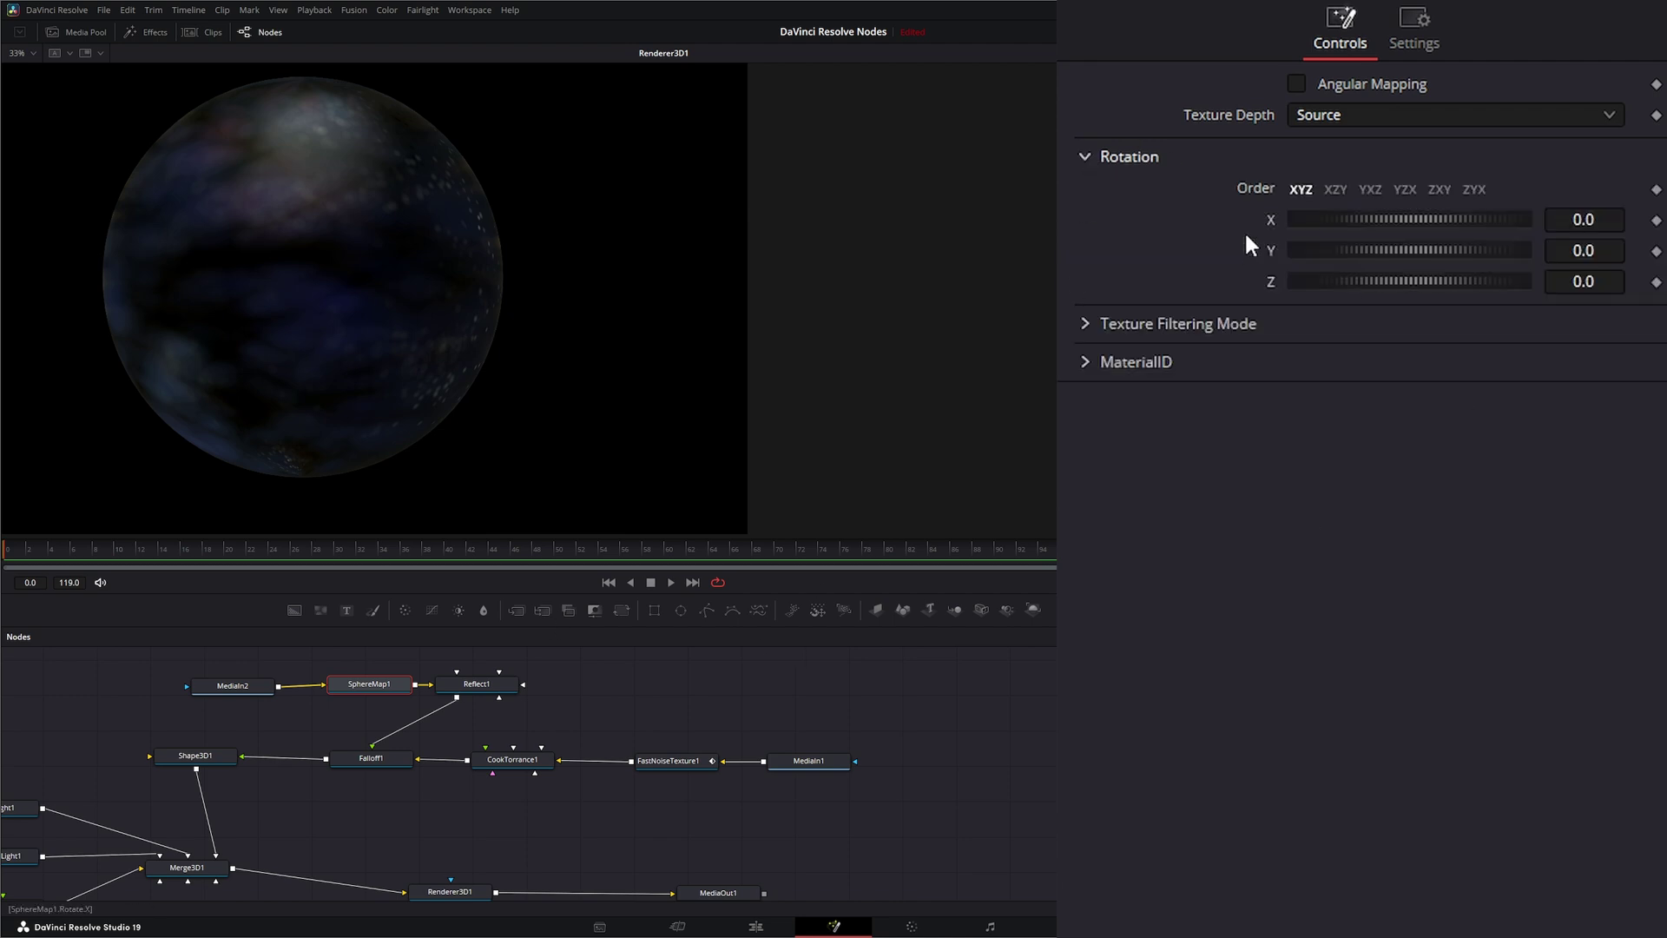
left_click(1657, 251)
left_click(693, 584)
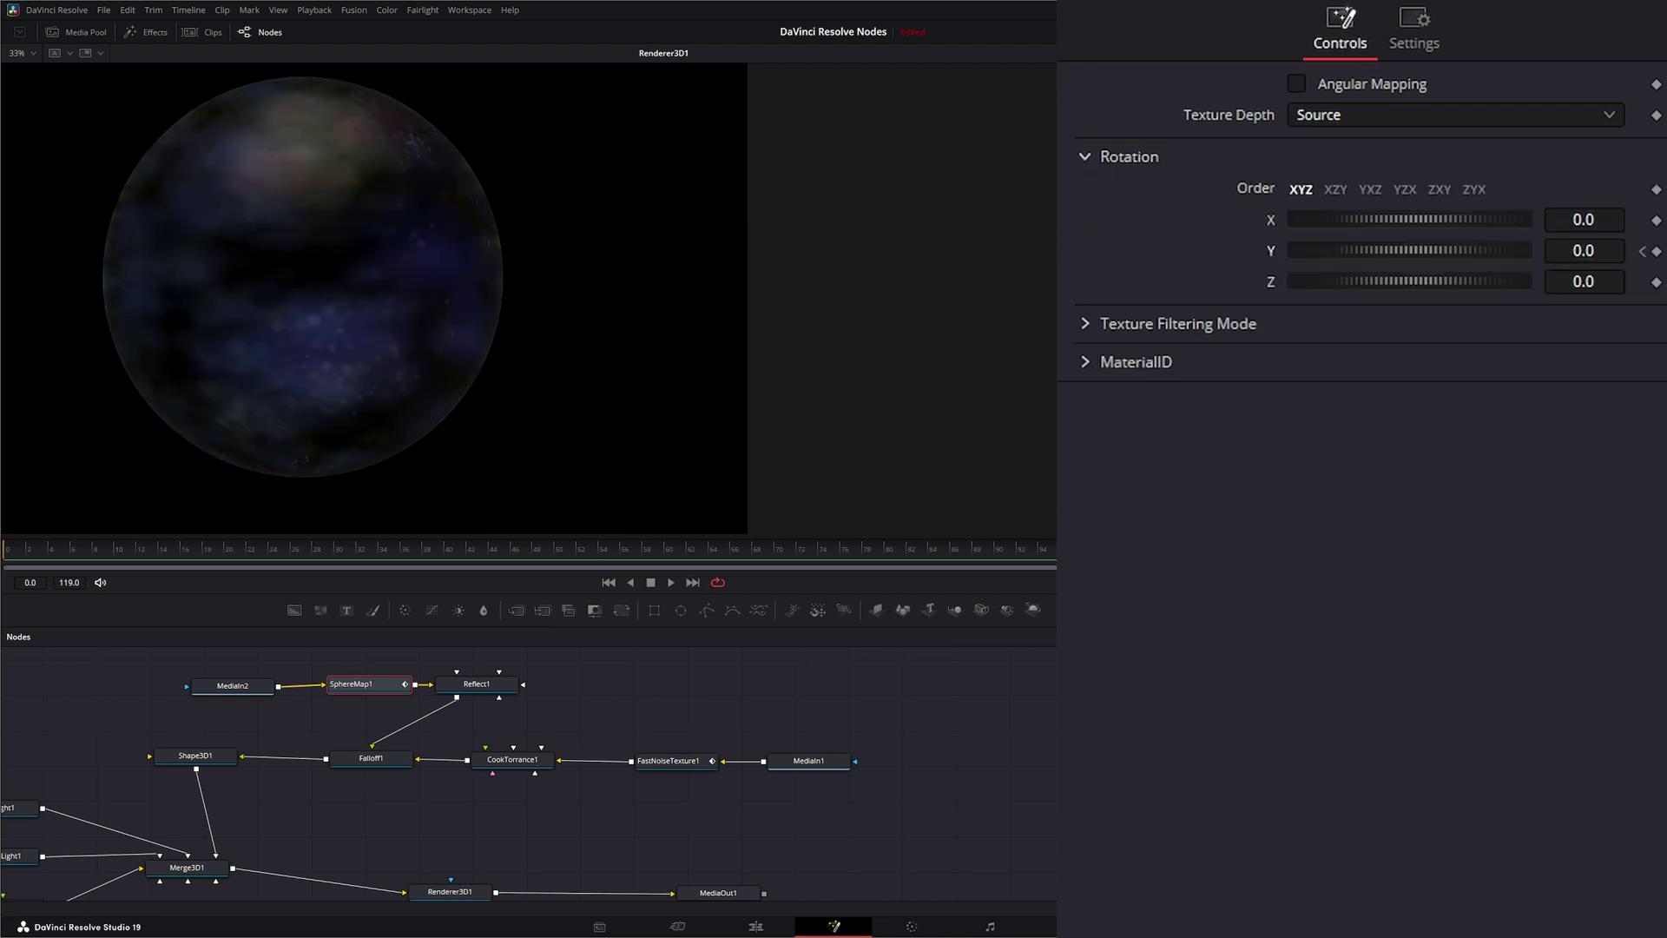
left_click(1594, 251)
type("15")
key("Tab")
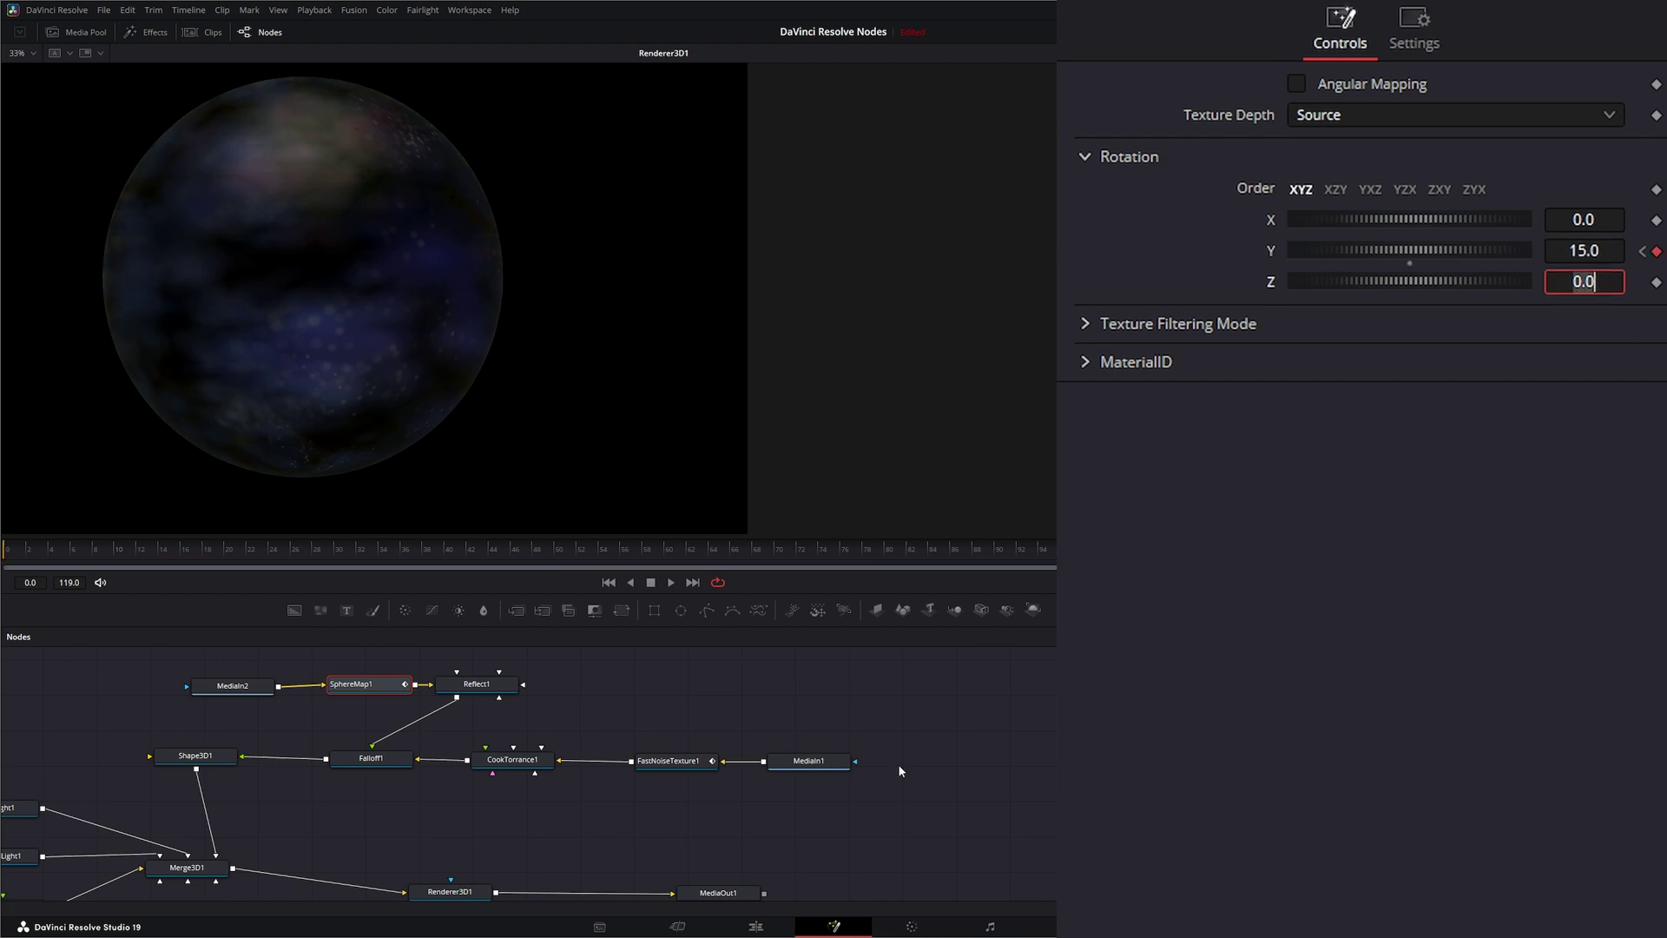
left_click(630, 584)
left_click(671, 583)
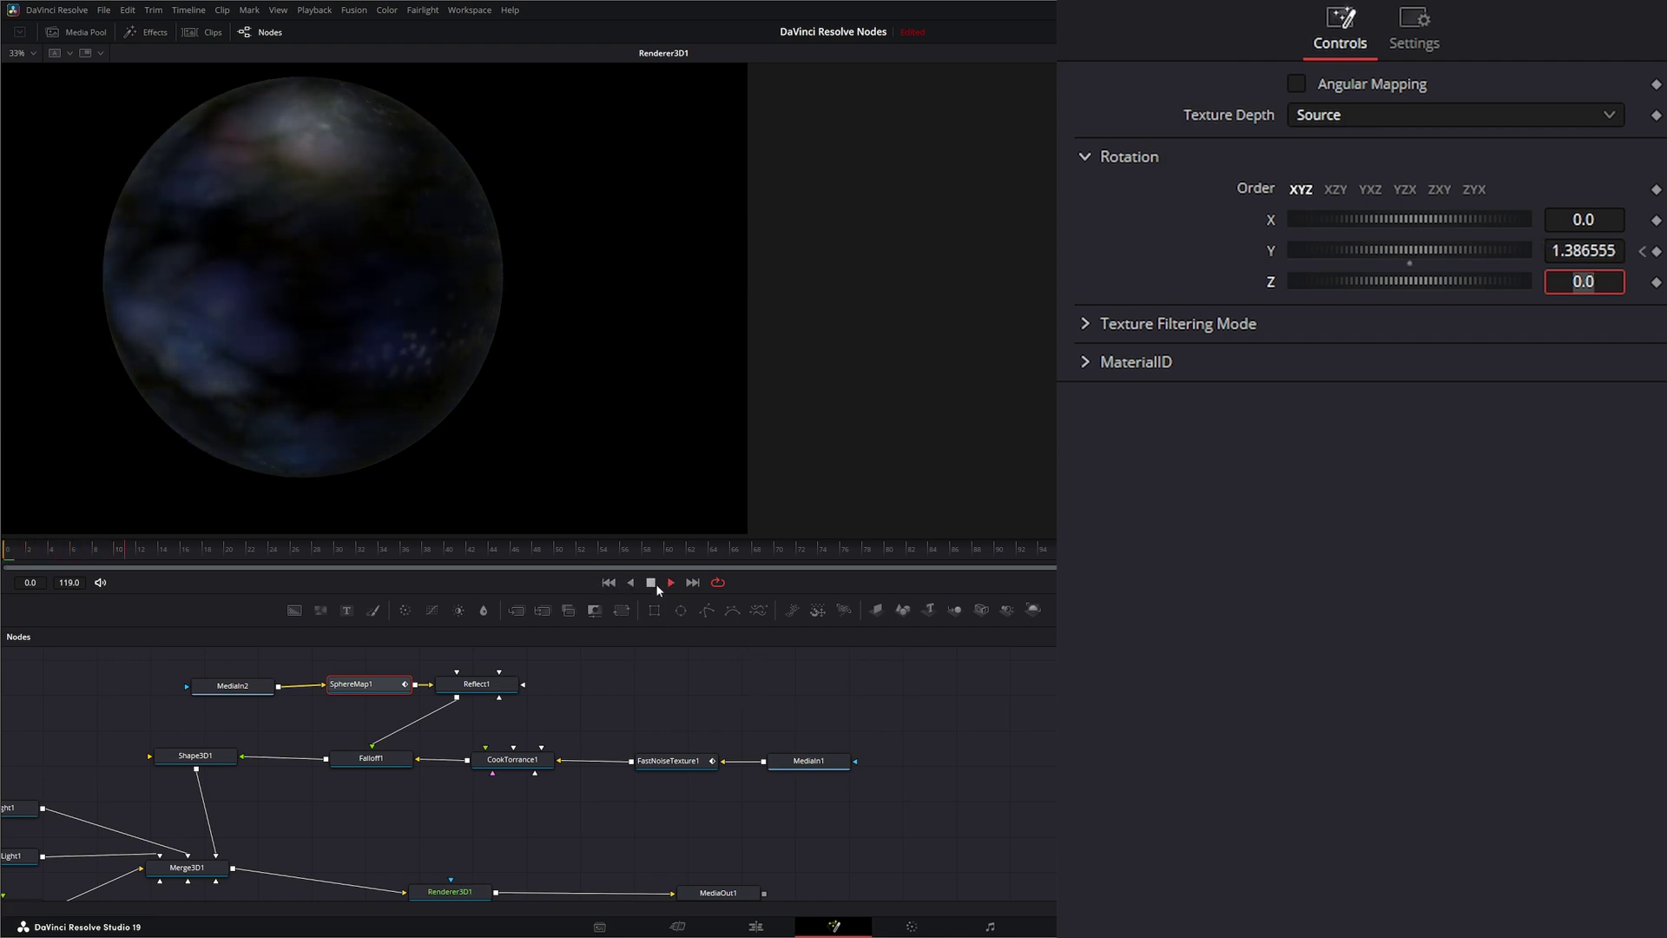
Step: Keyframe Shape3D1's Rotation Z from 0 at the first frame to 90 at the last frame
left_click(609, 584)
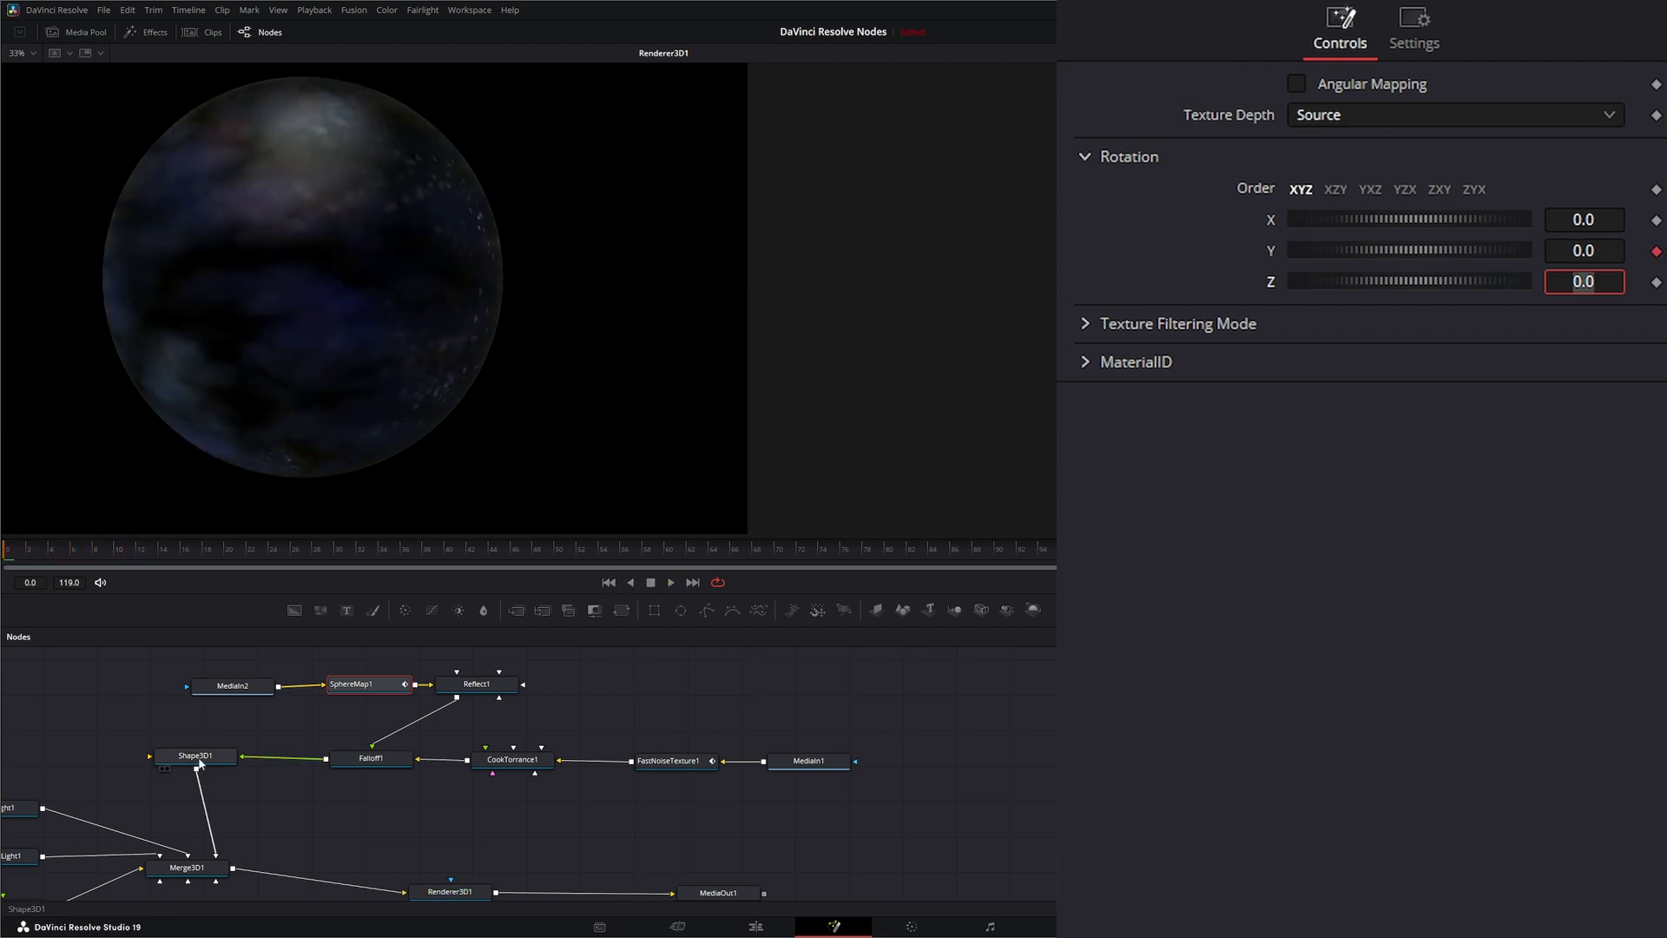
left_click(195, 758)
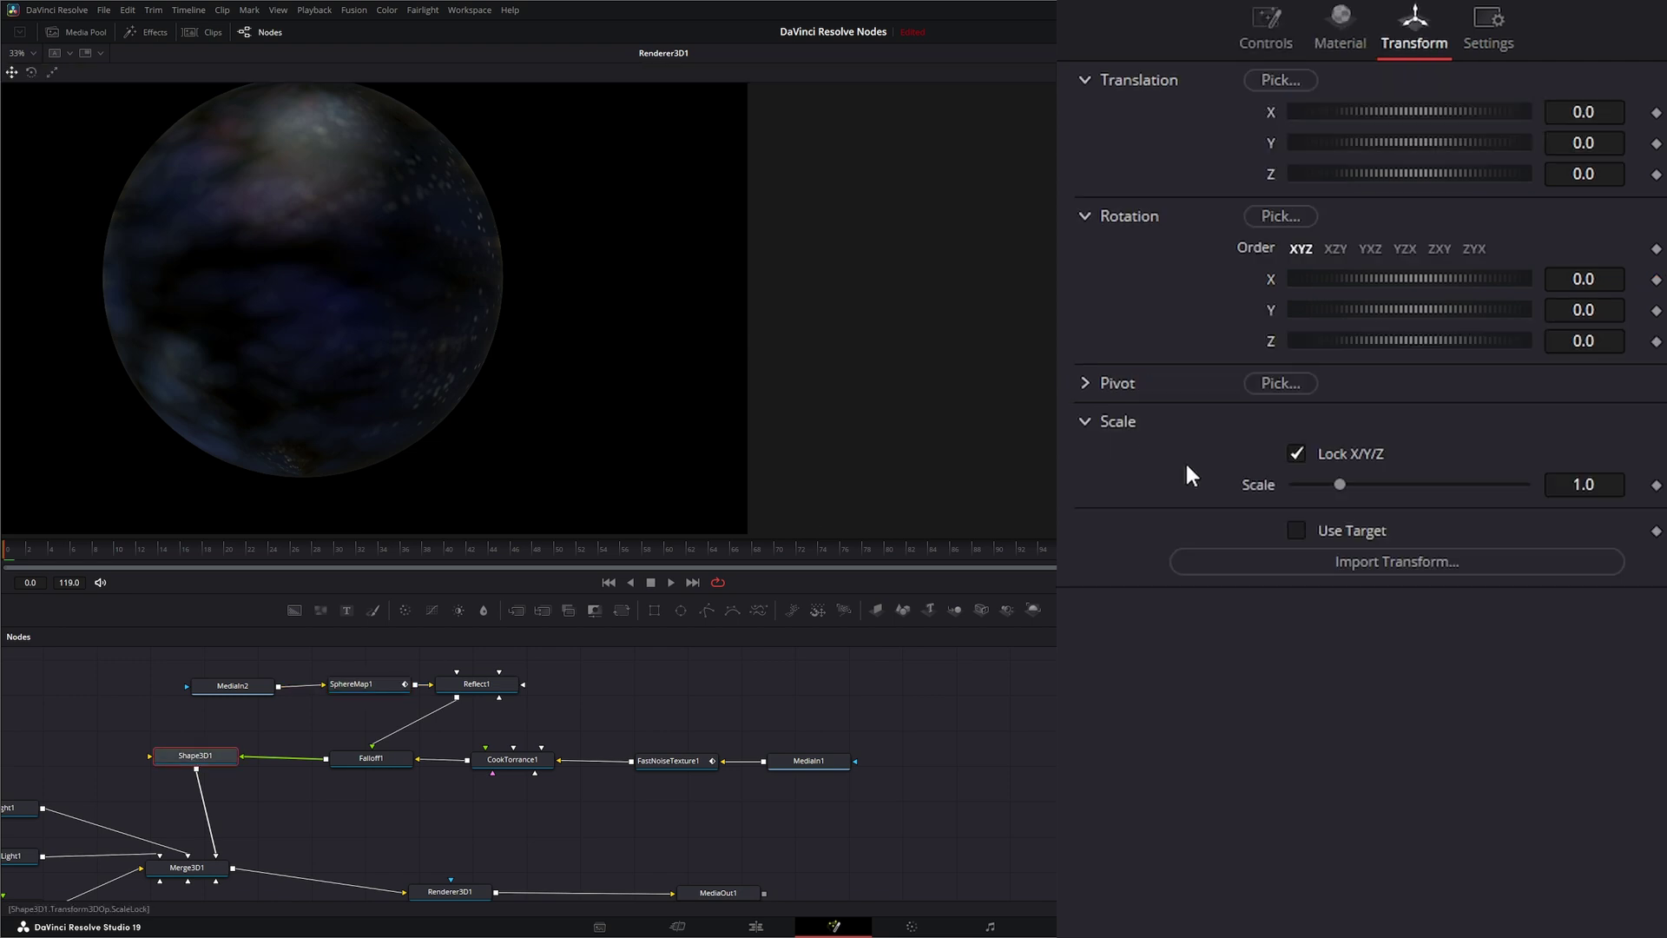
left_click(1656, 341)
left_click(692, 583)
left_click(1589, 341)
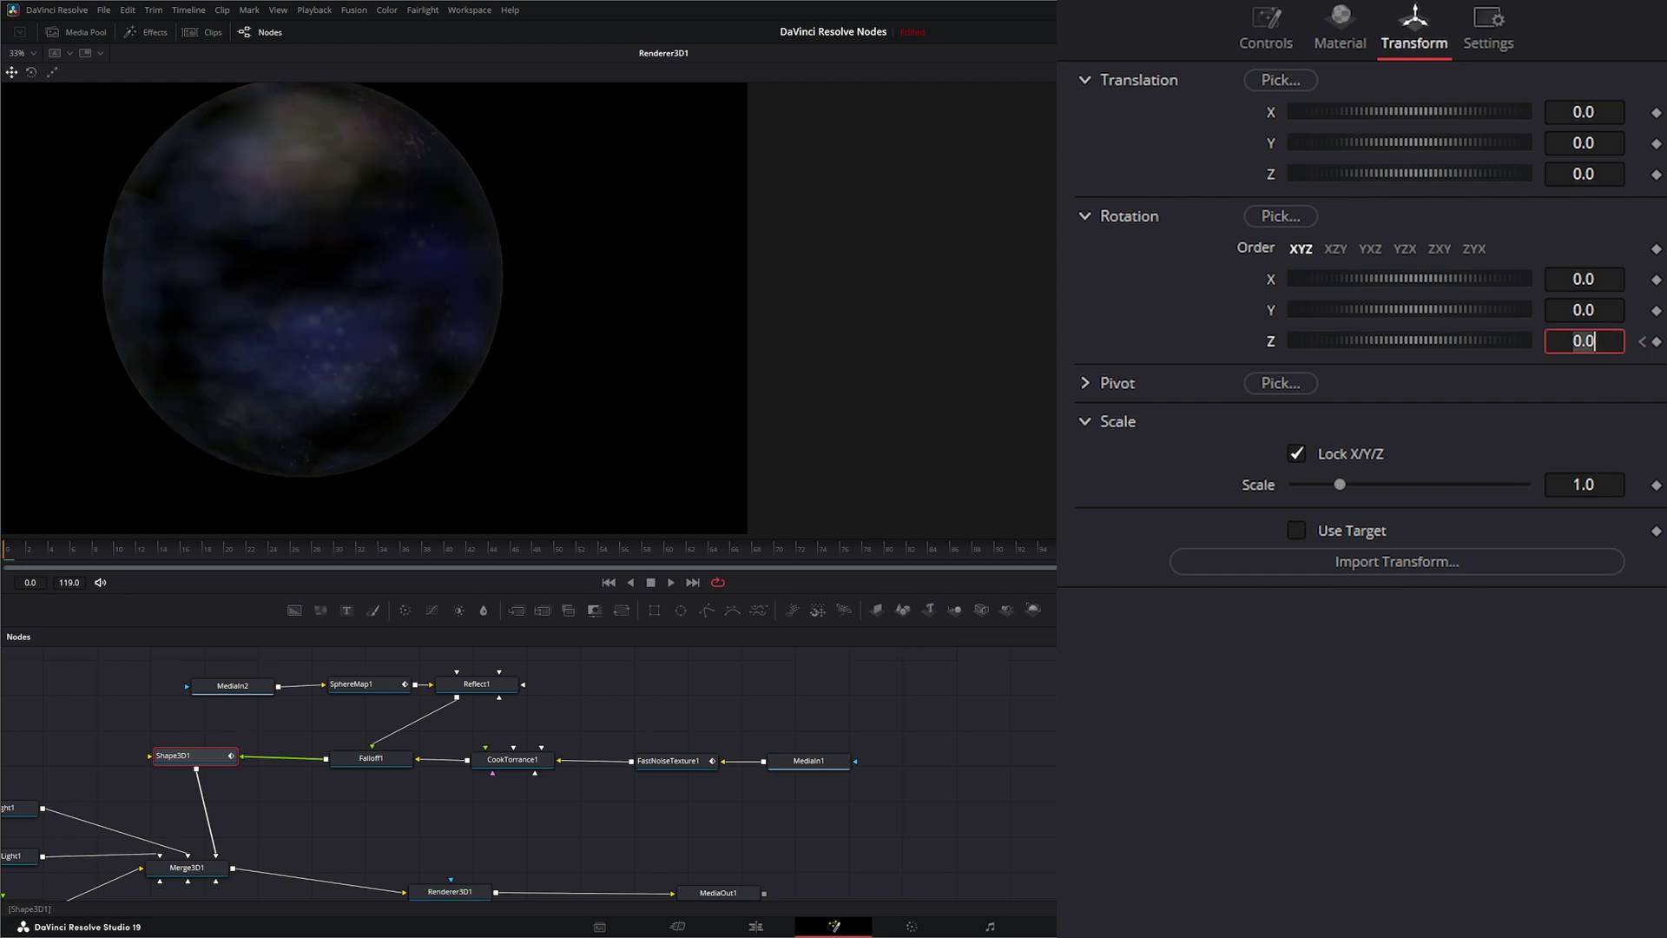
type("90")
key("Tab")
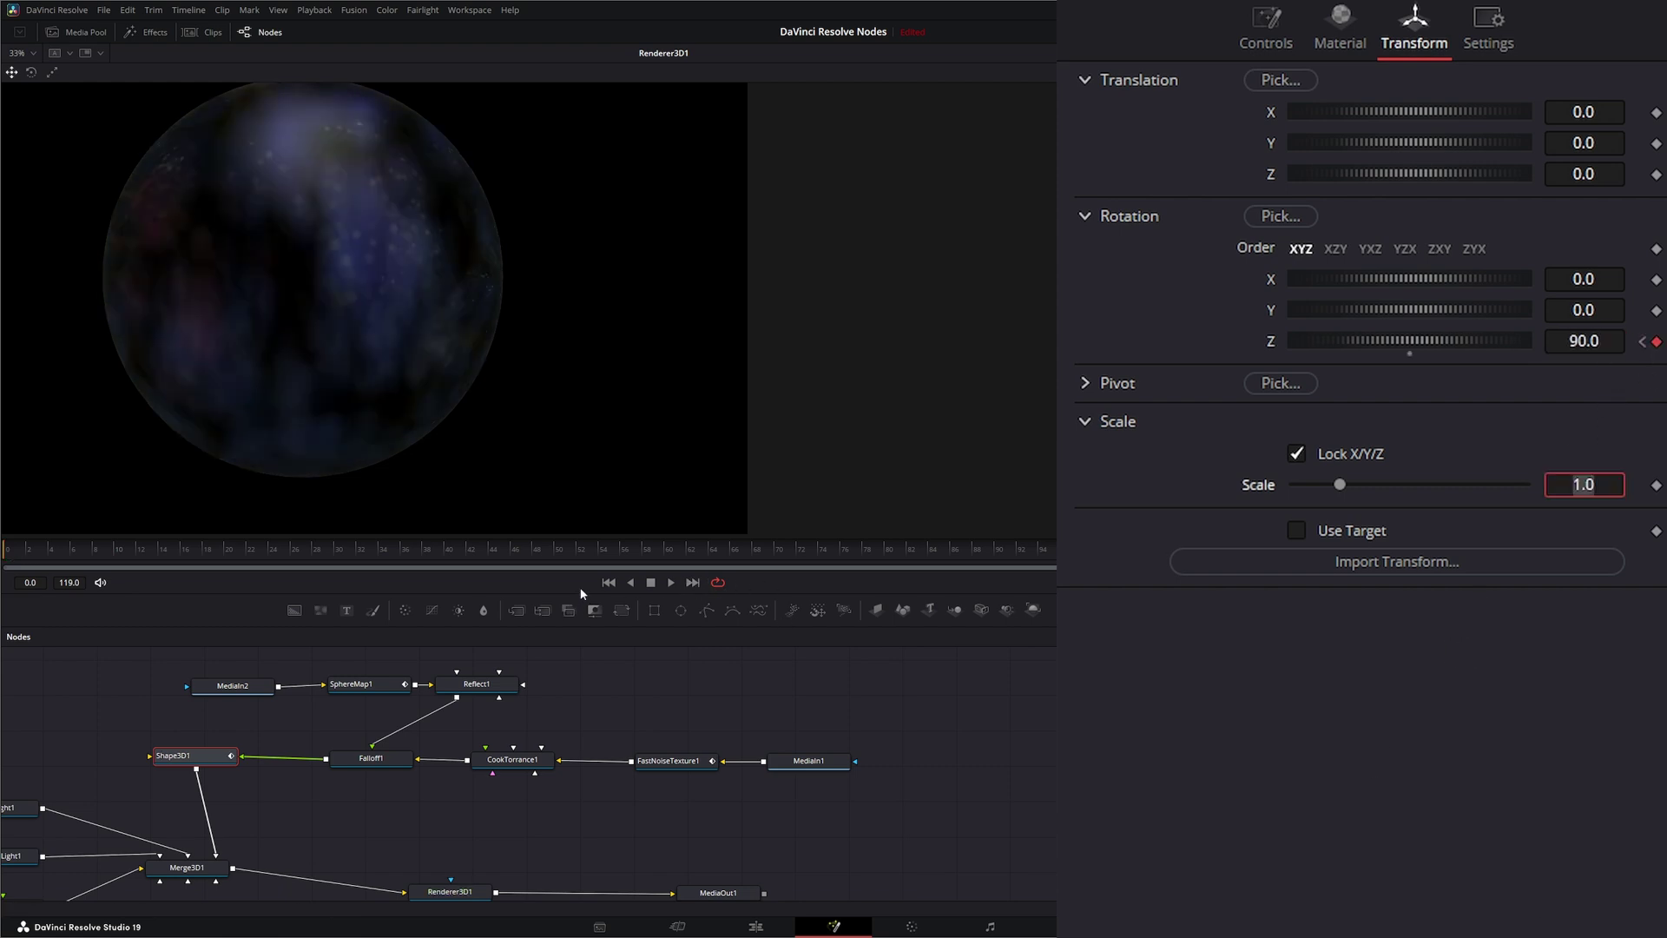
Step: Play back the sphere's spin, then stop and rewind to the first frame
left_click(609, 583)
left_click(671, 583)
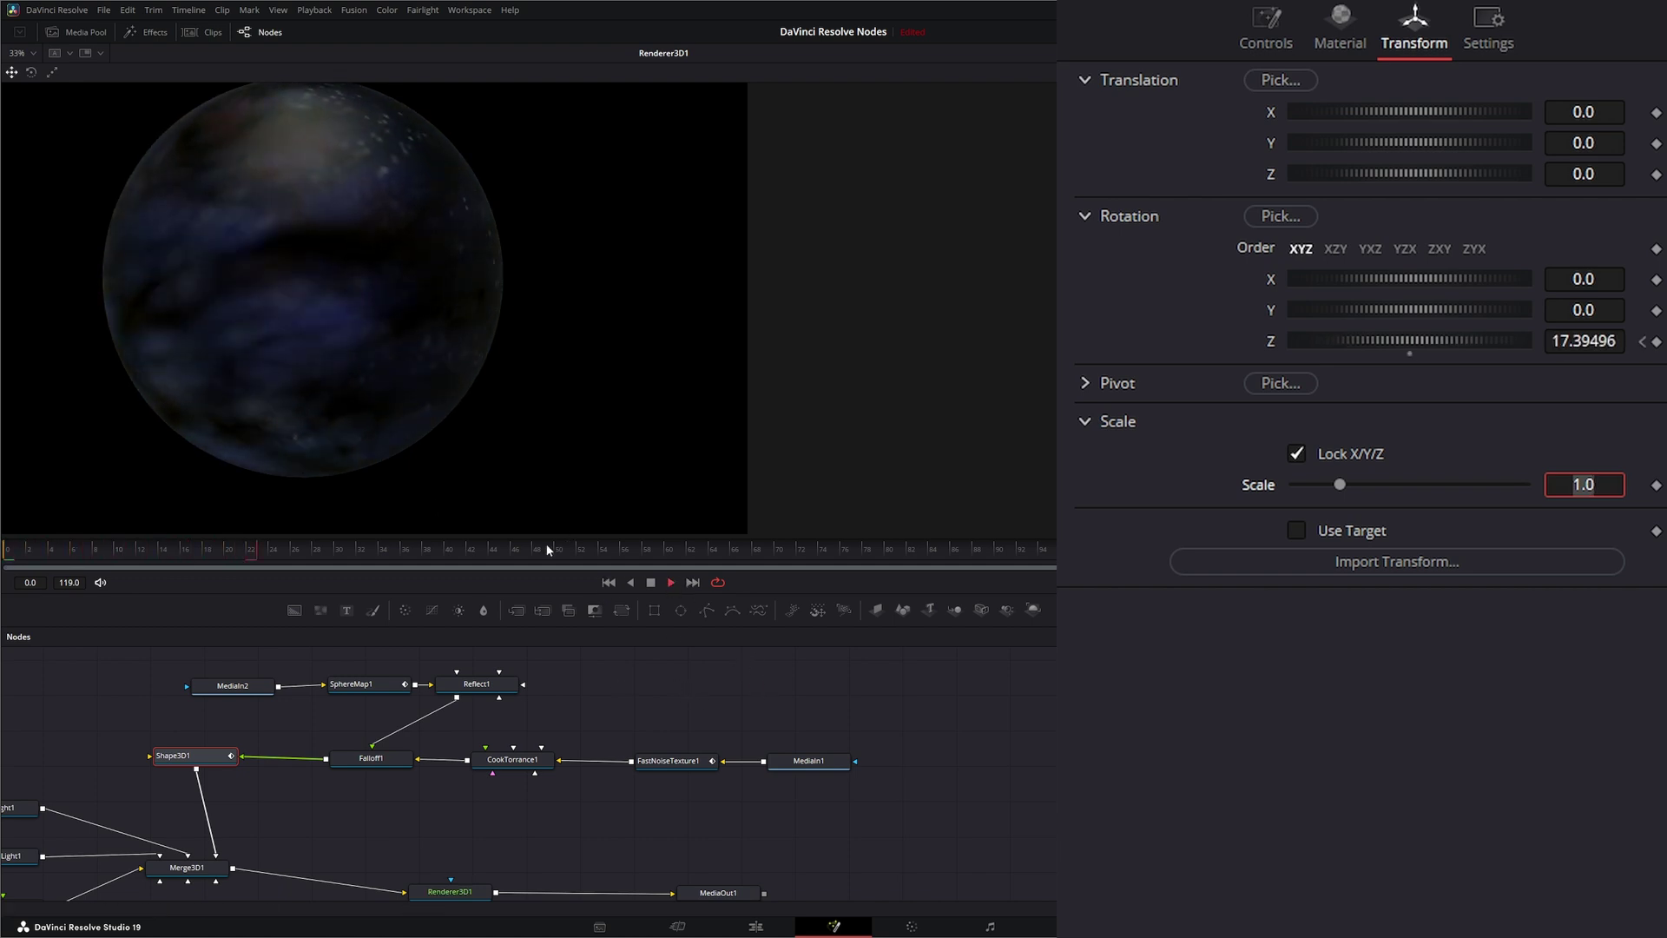
left_click(651, 584)
left_click(609, 583)
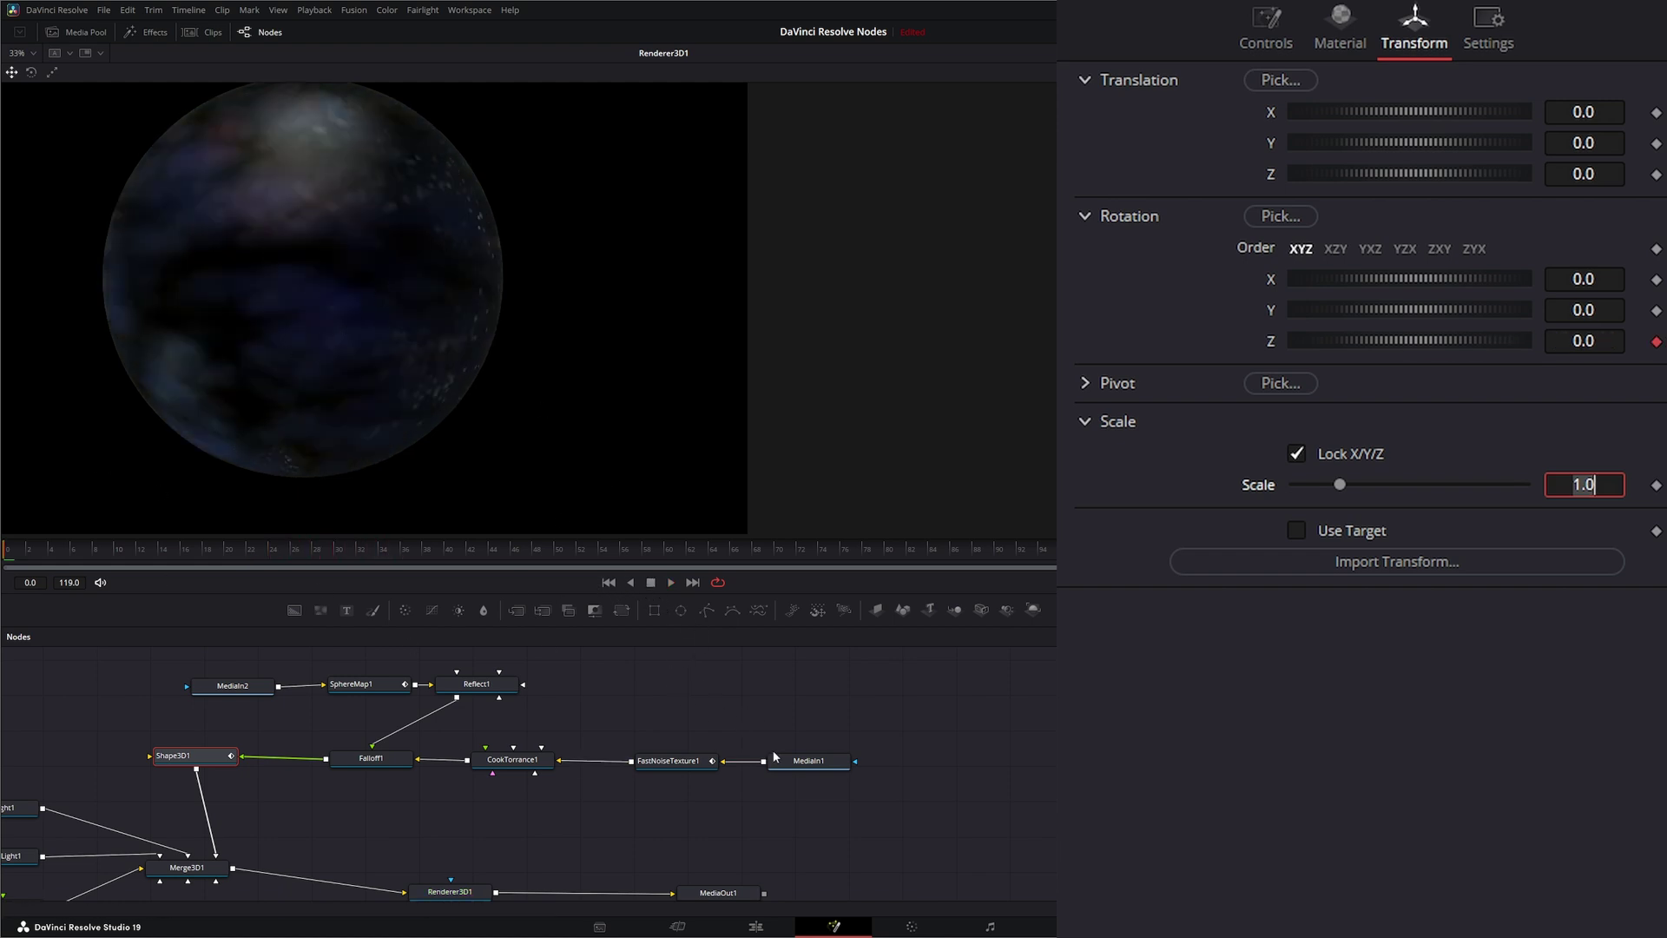
left_click(703, 691)
scroll(705, 688, "down", 1)
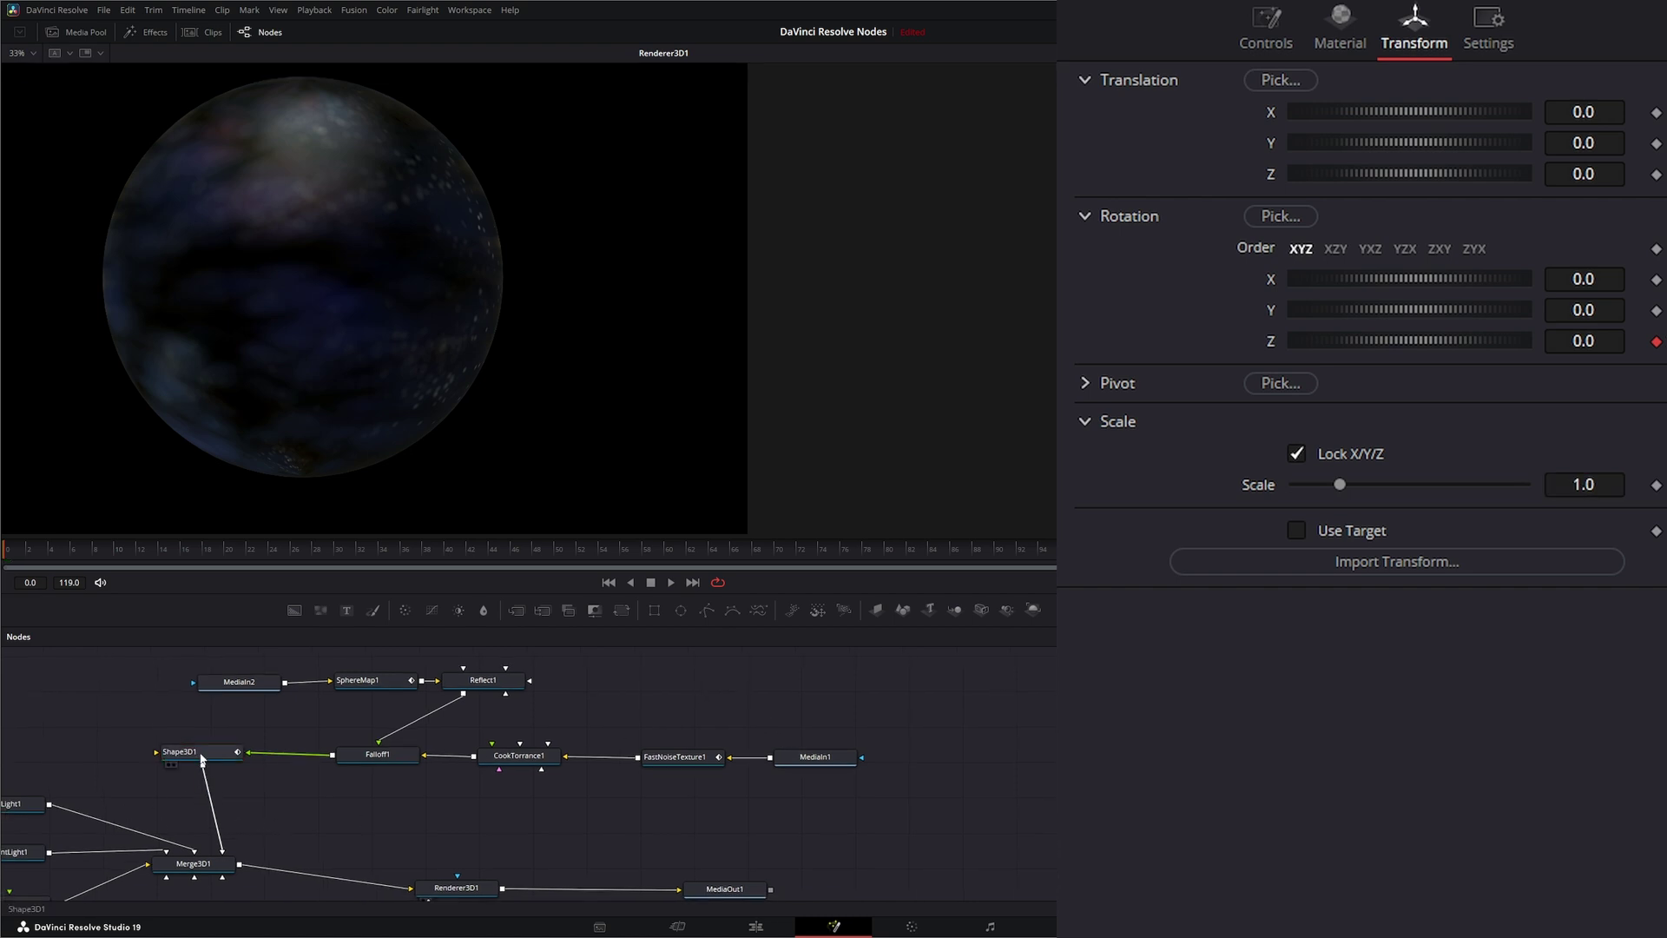
Step: Paste a sphere copy as Shape3D1_1, wire it into Merge3D1, and set its radius to 1.34
left_click(389, 834)
key("ctrl+v")
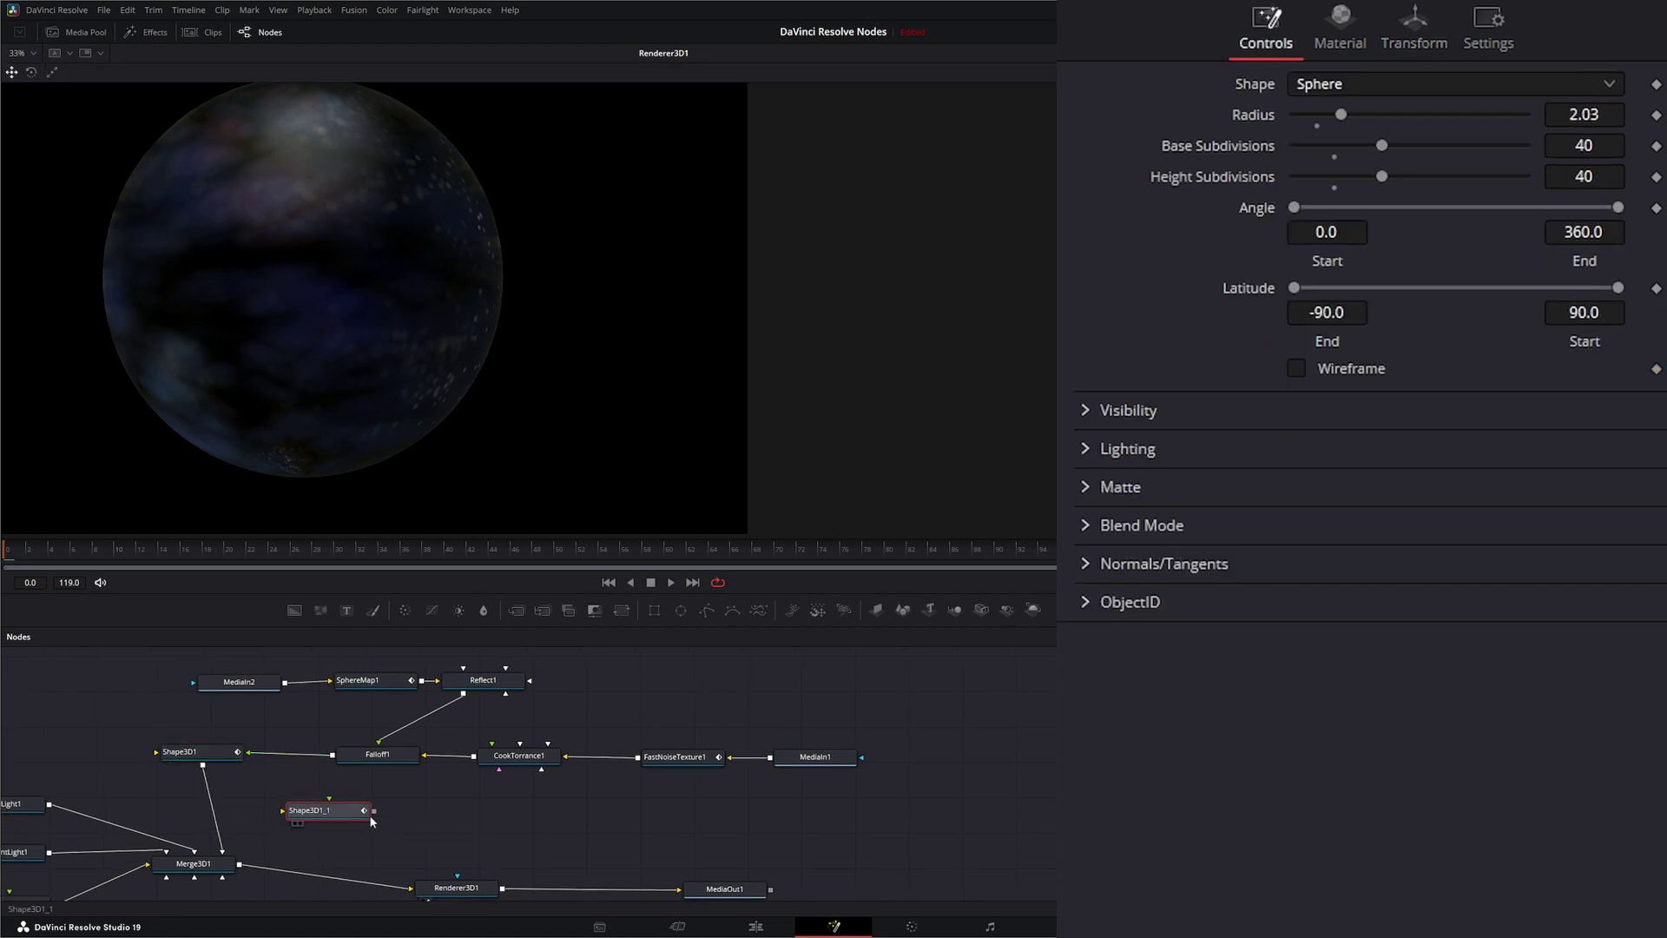
left_click_drag(374, 822, 200, 864)
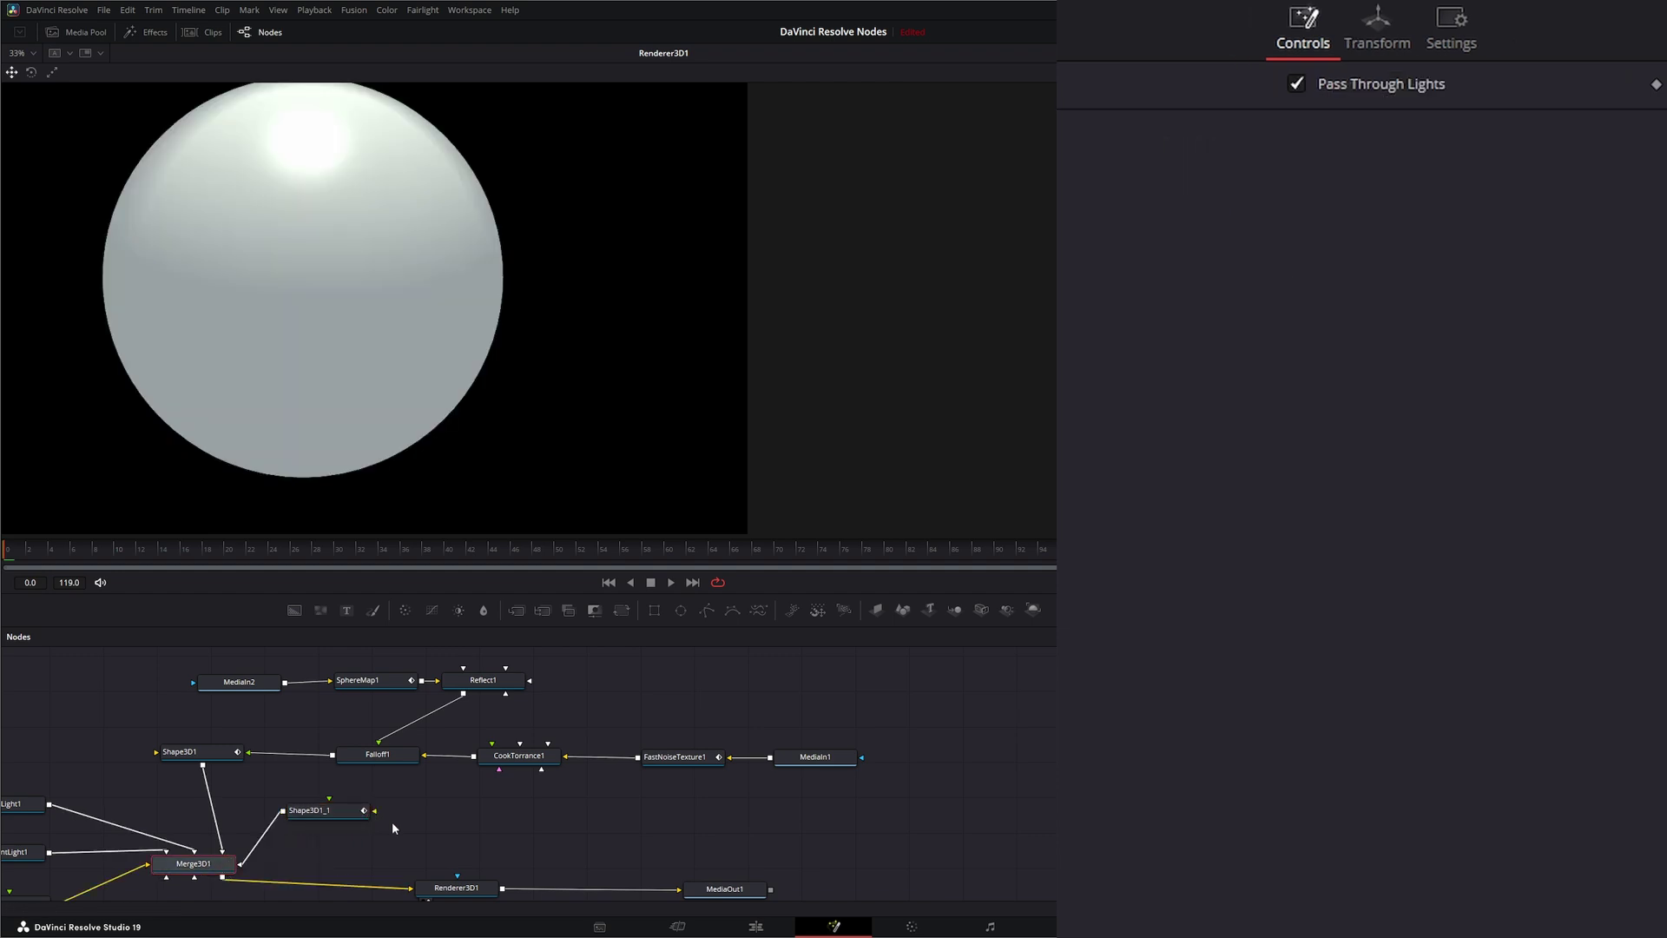
left_click(308, 820)
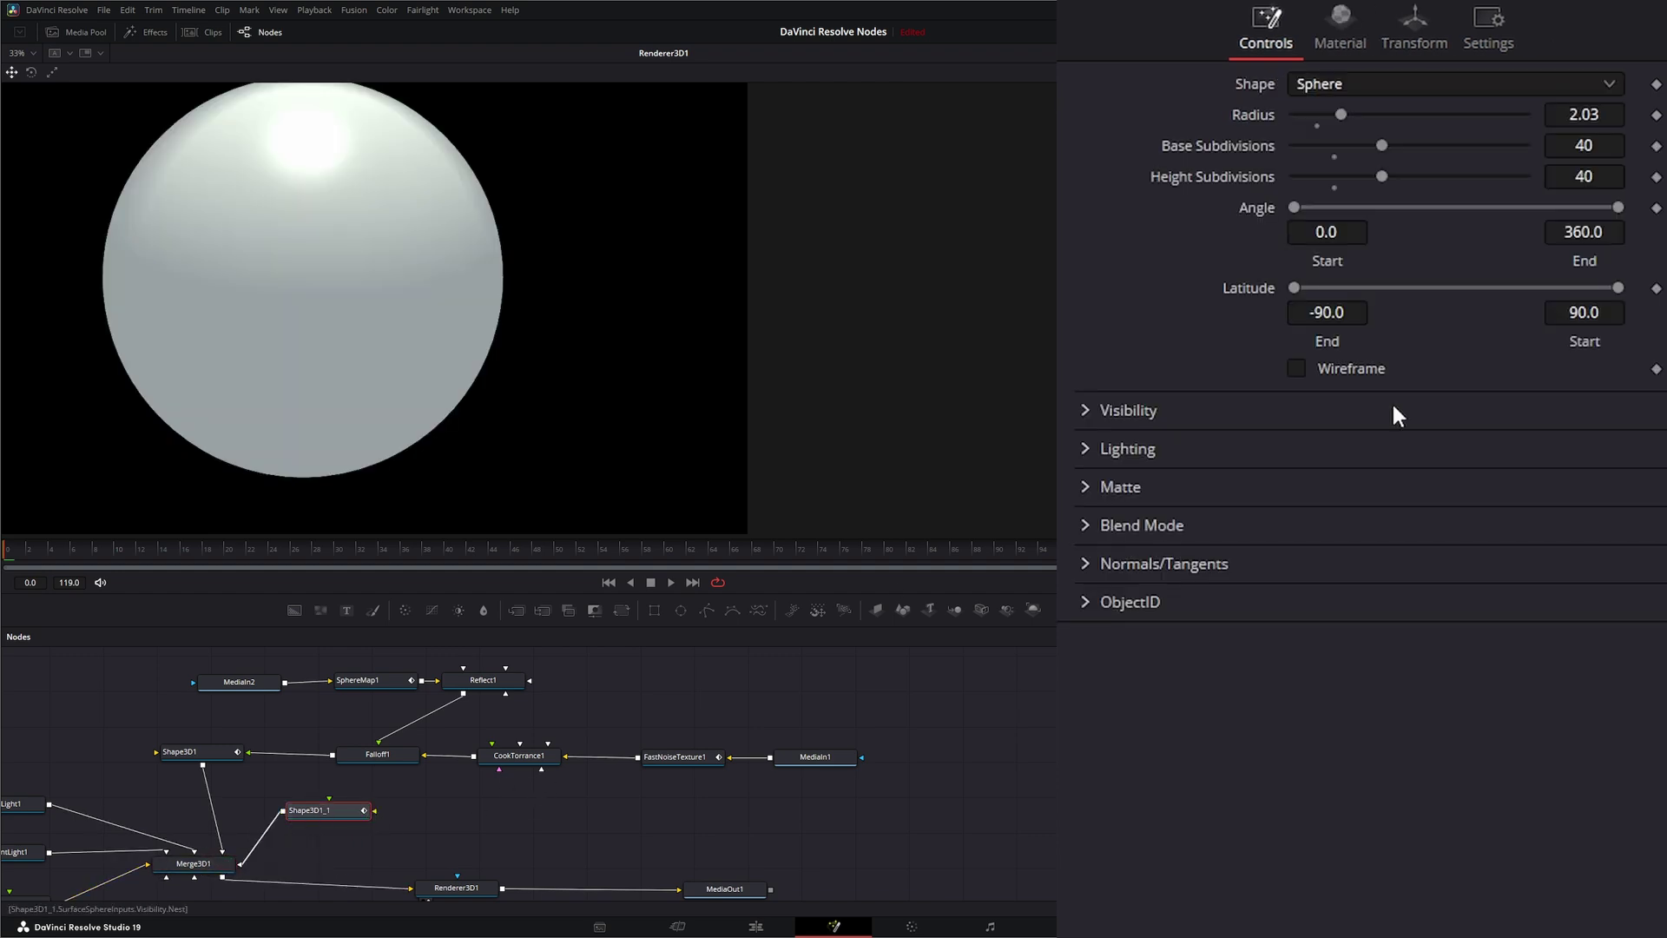
left_click_drag(1600, 115, 1553, 115)
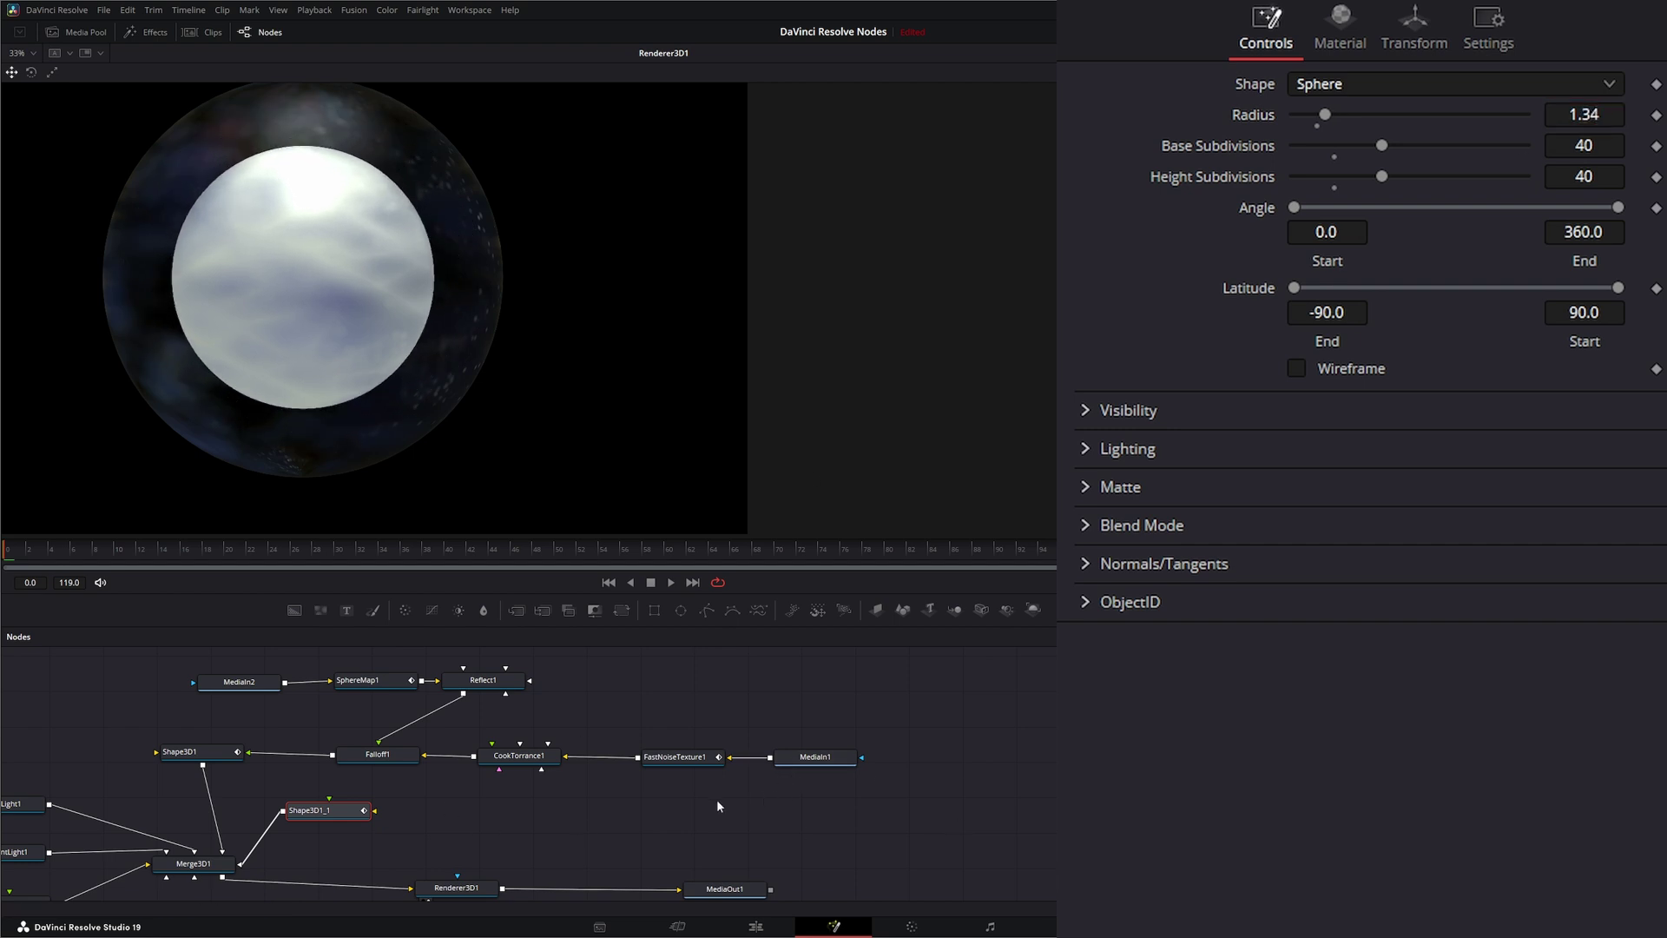
left_click_drag(768, 763, 637, 805)
left_click(616, 818)
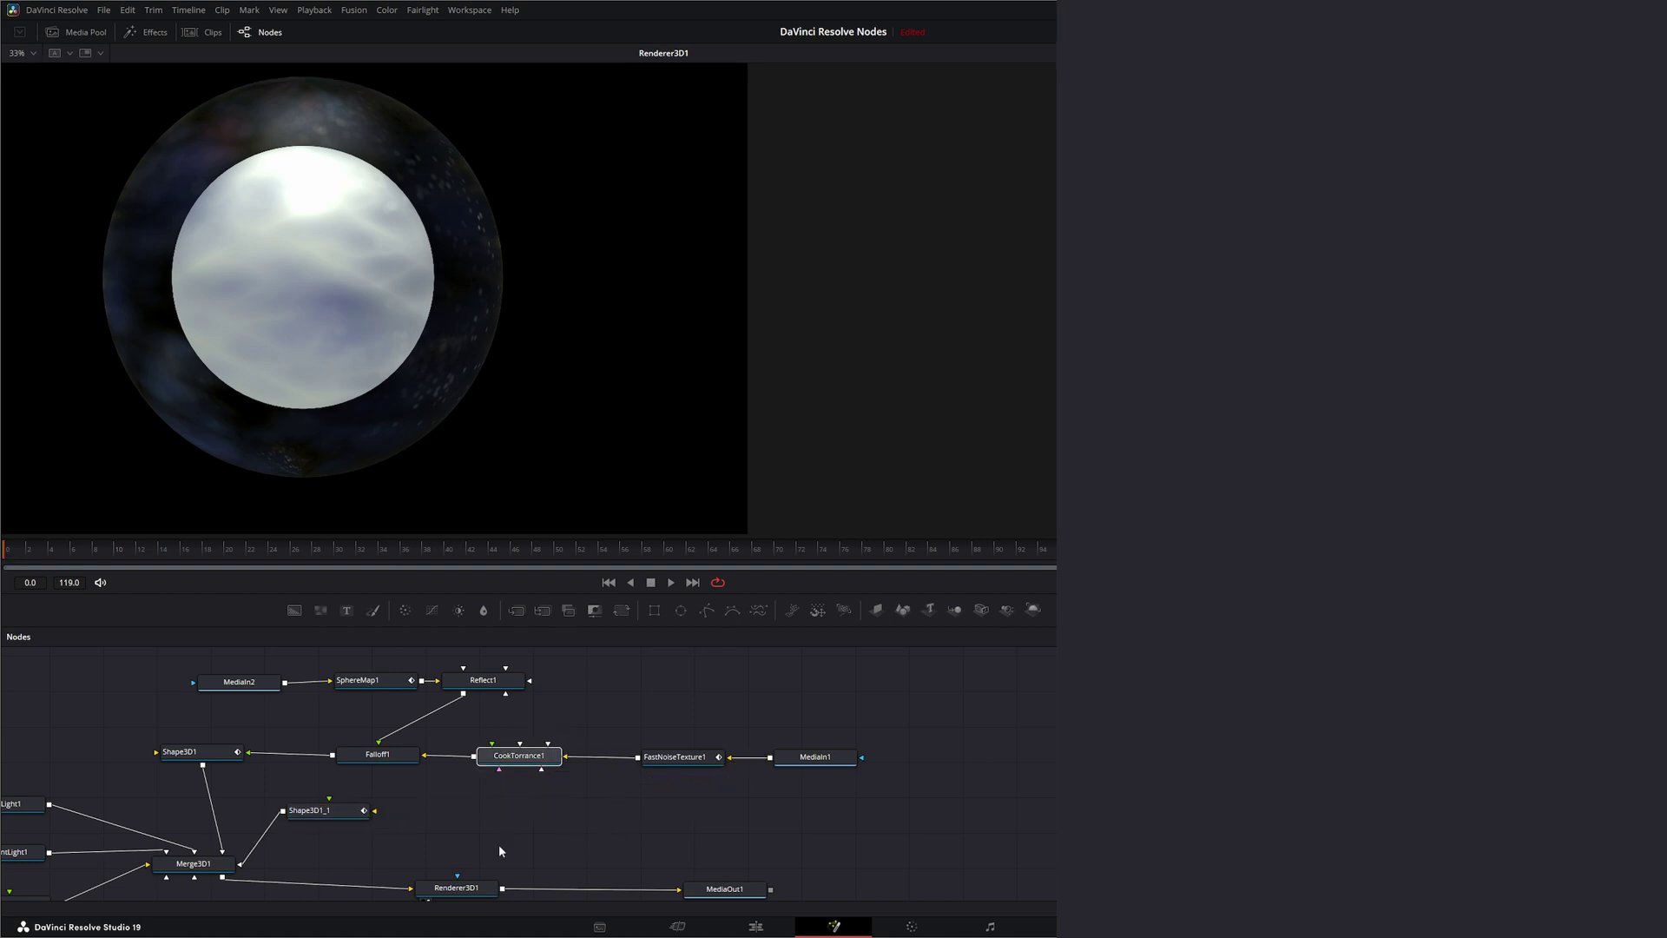
Step: Apply a pasted CookTorrance1_1 to Shape3D1_1, with MediaIn1 as diffuse and pink #fa72ff tint
key("ctrl+v")
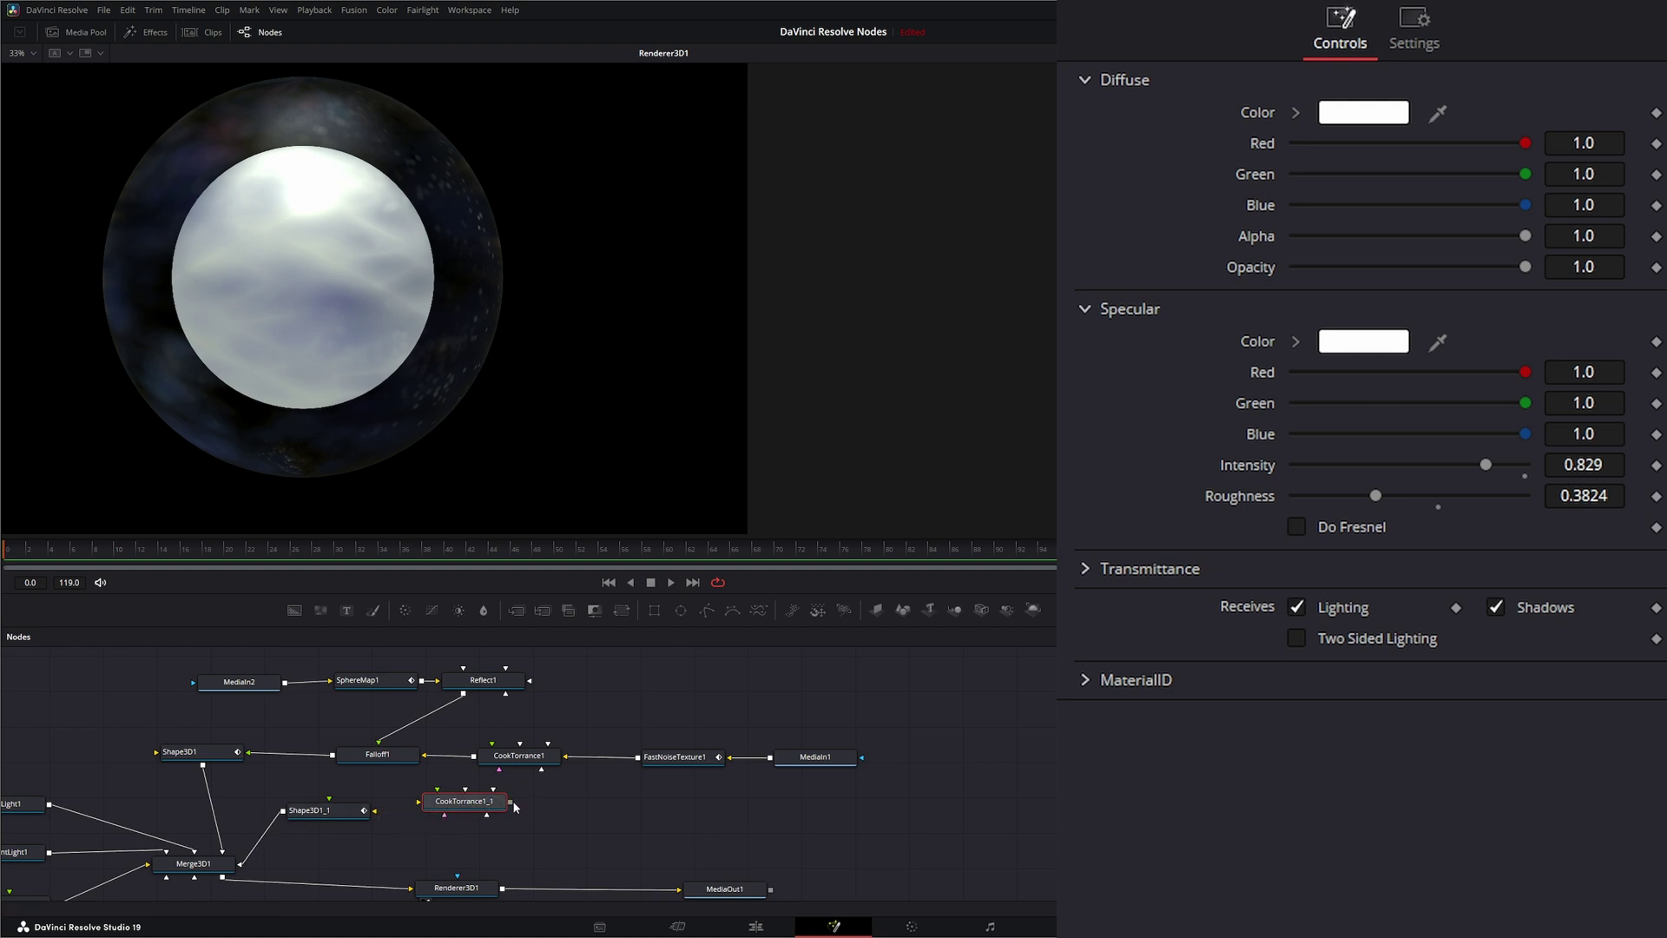
left_click_drag(511, 801, 354, 816)
left_click_drag(451, 800, 459, 811)
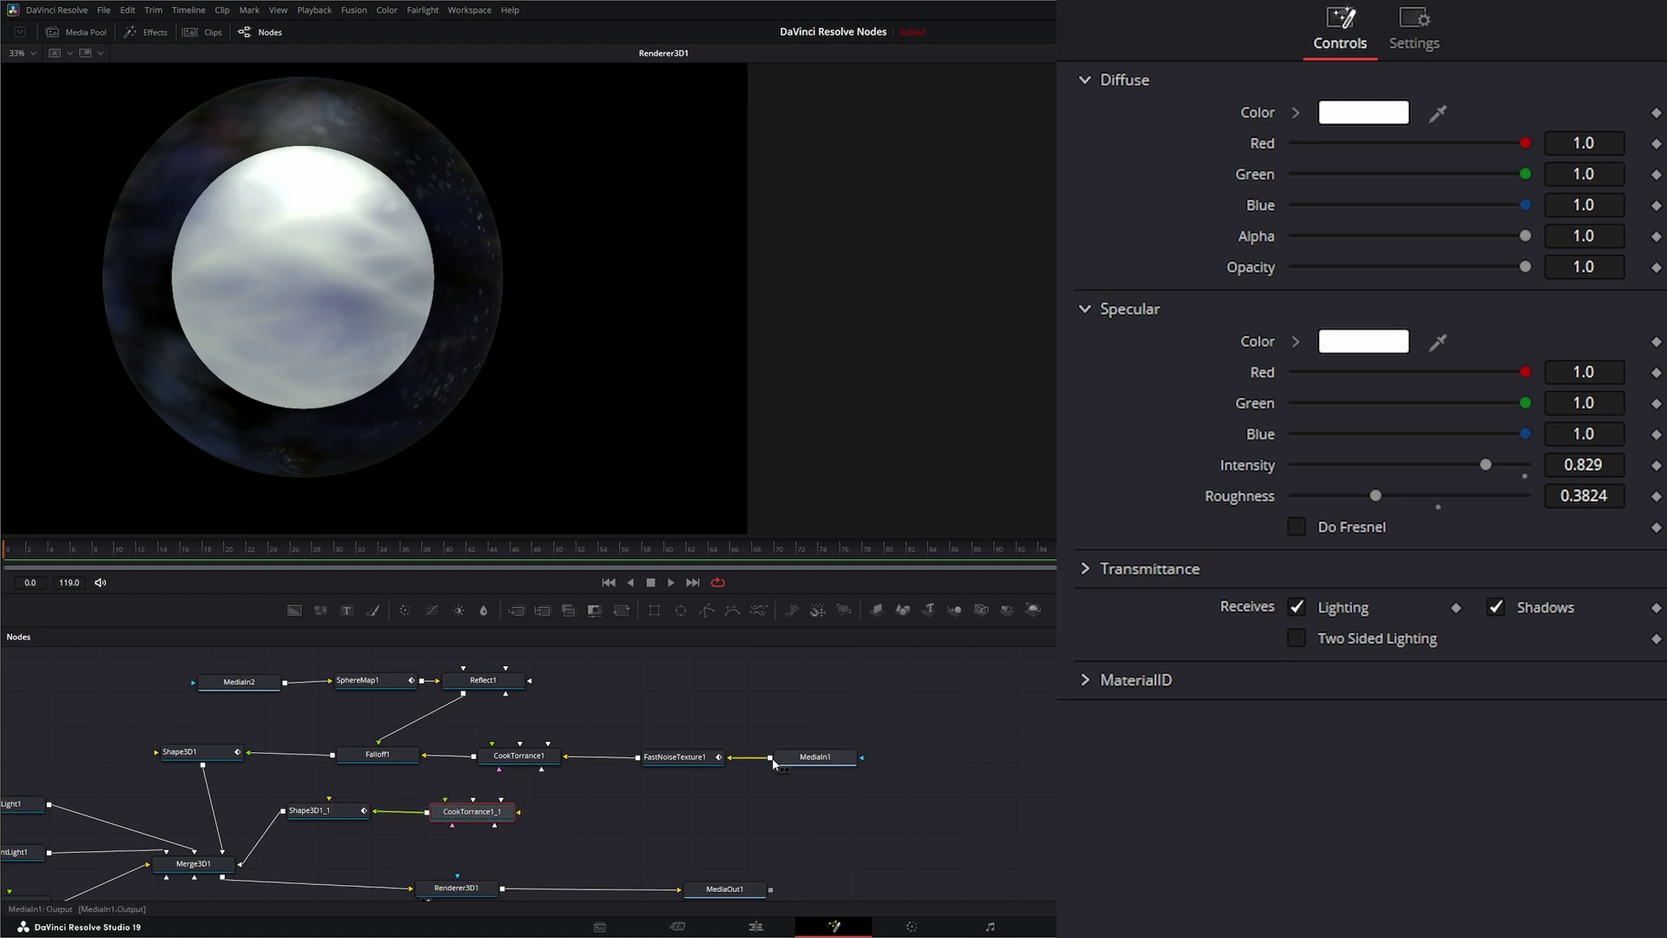
left_click_drag(771, 758, 521, 818)
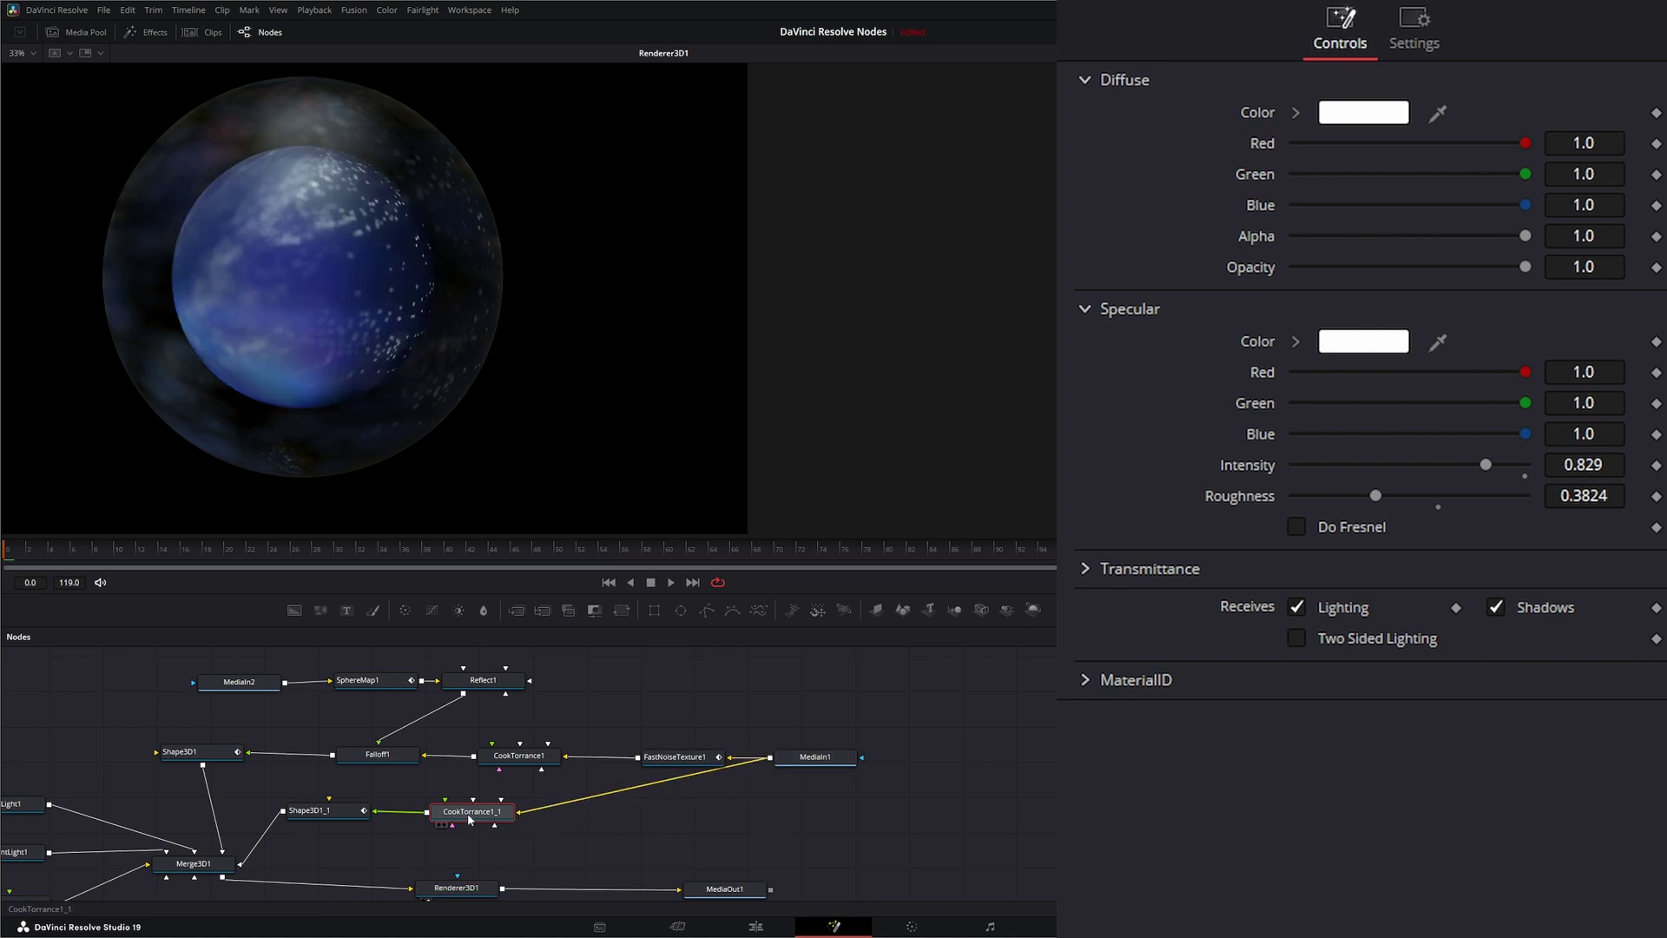
left_click(1375, 115)
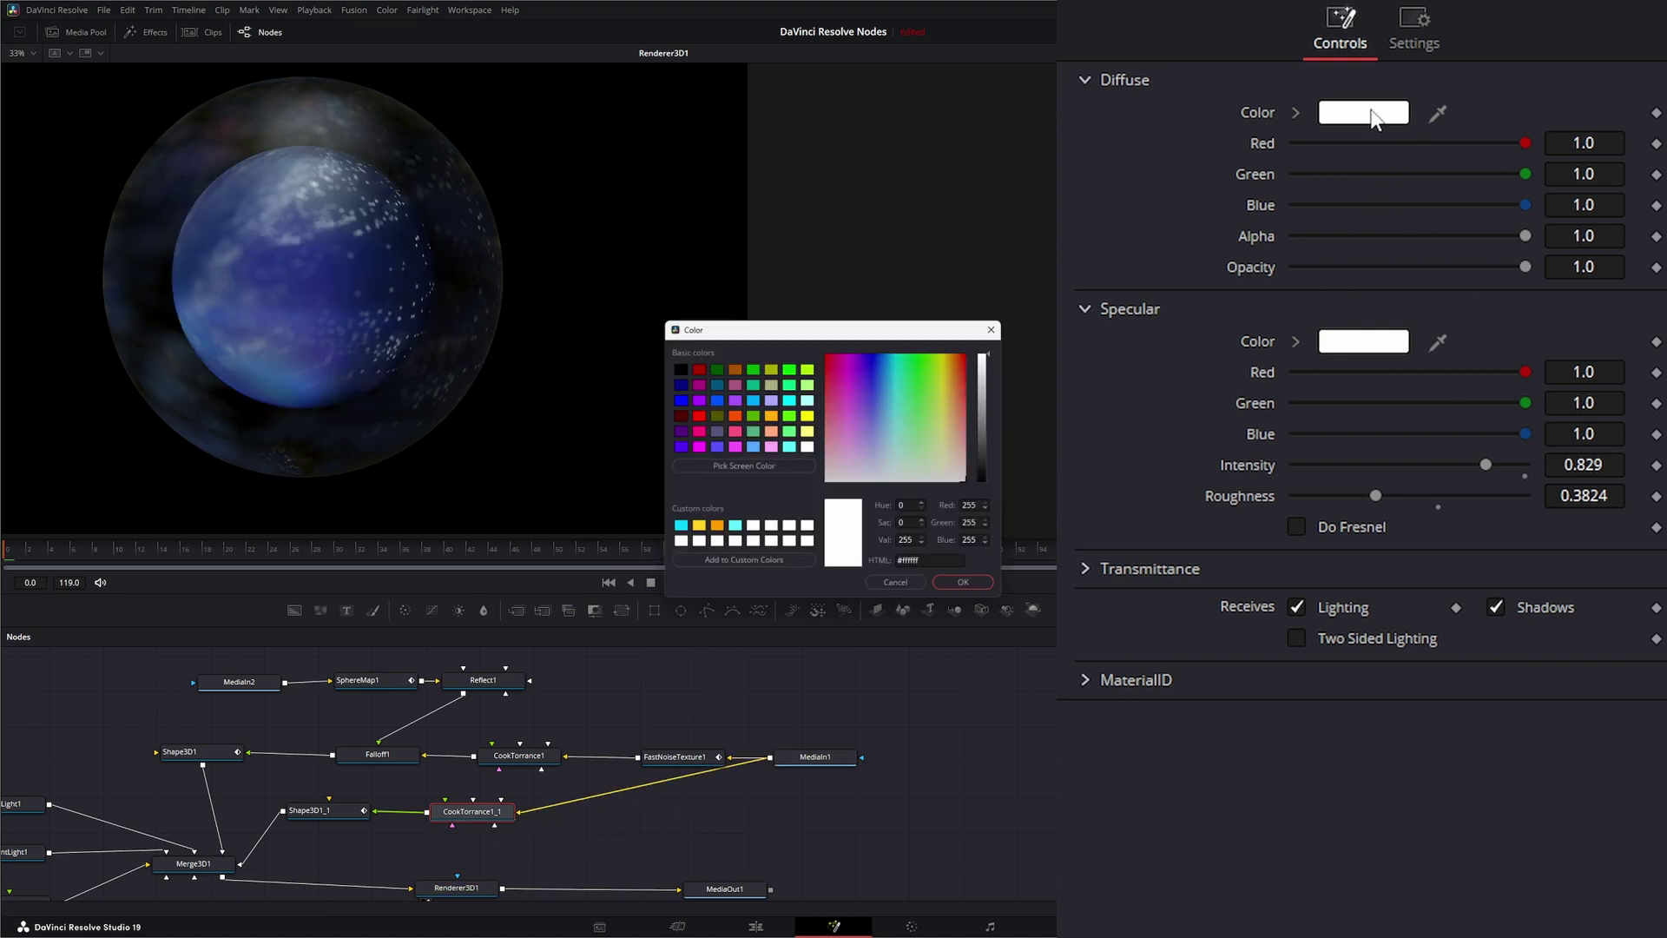
left_click_drag(867, 403, 849, 408)
left_click(964, 583)
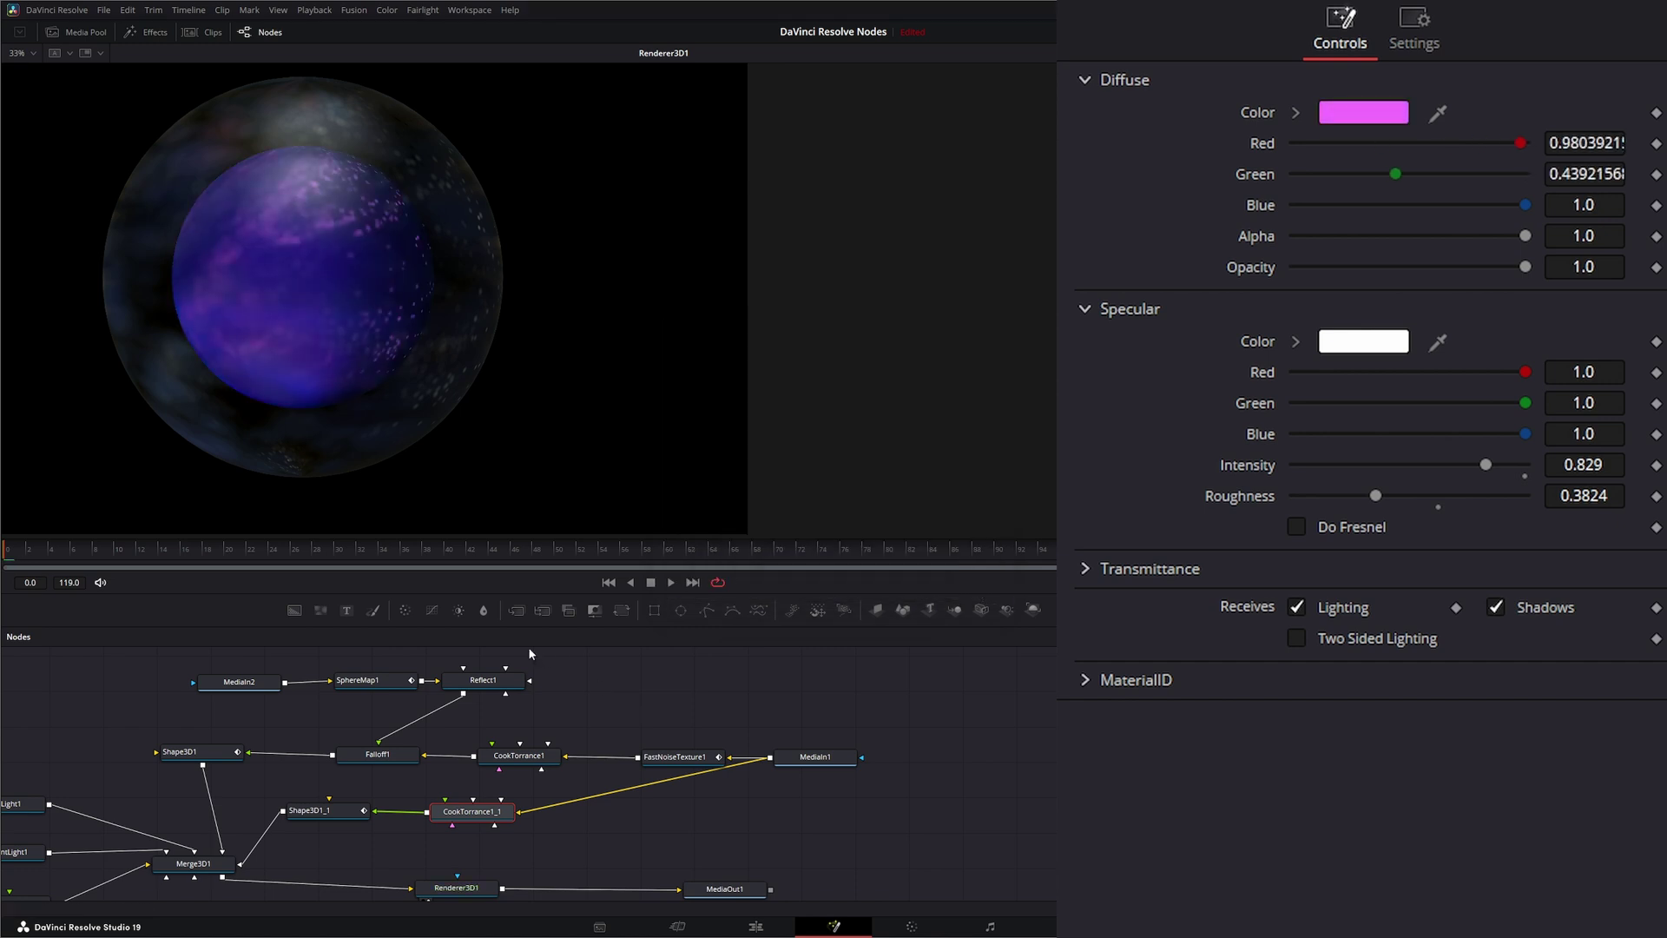
left_click(327, 810)
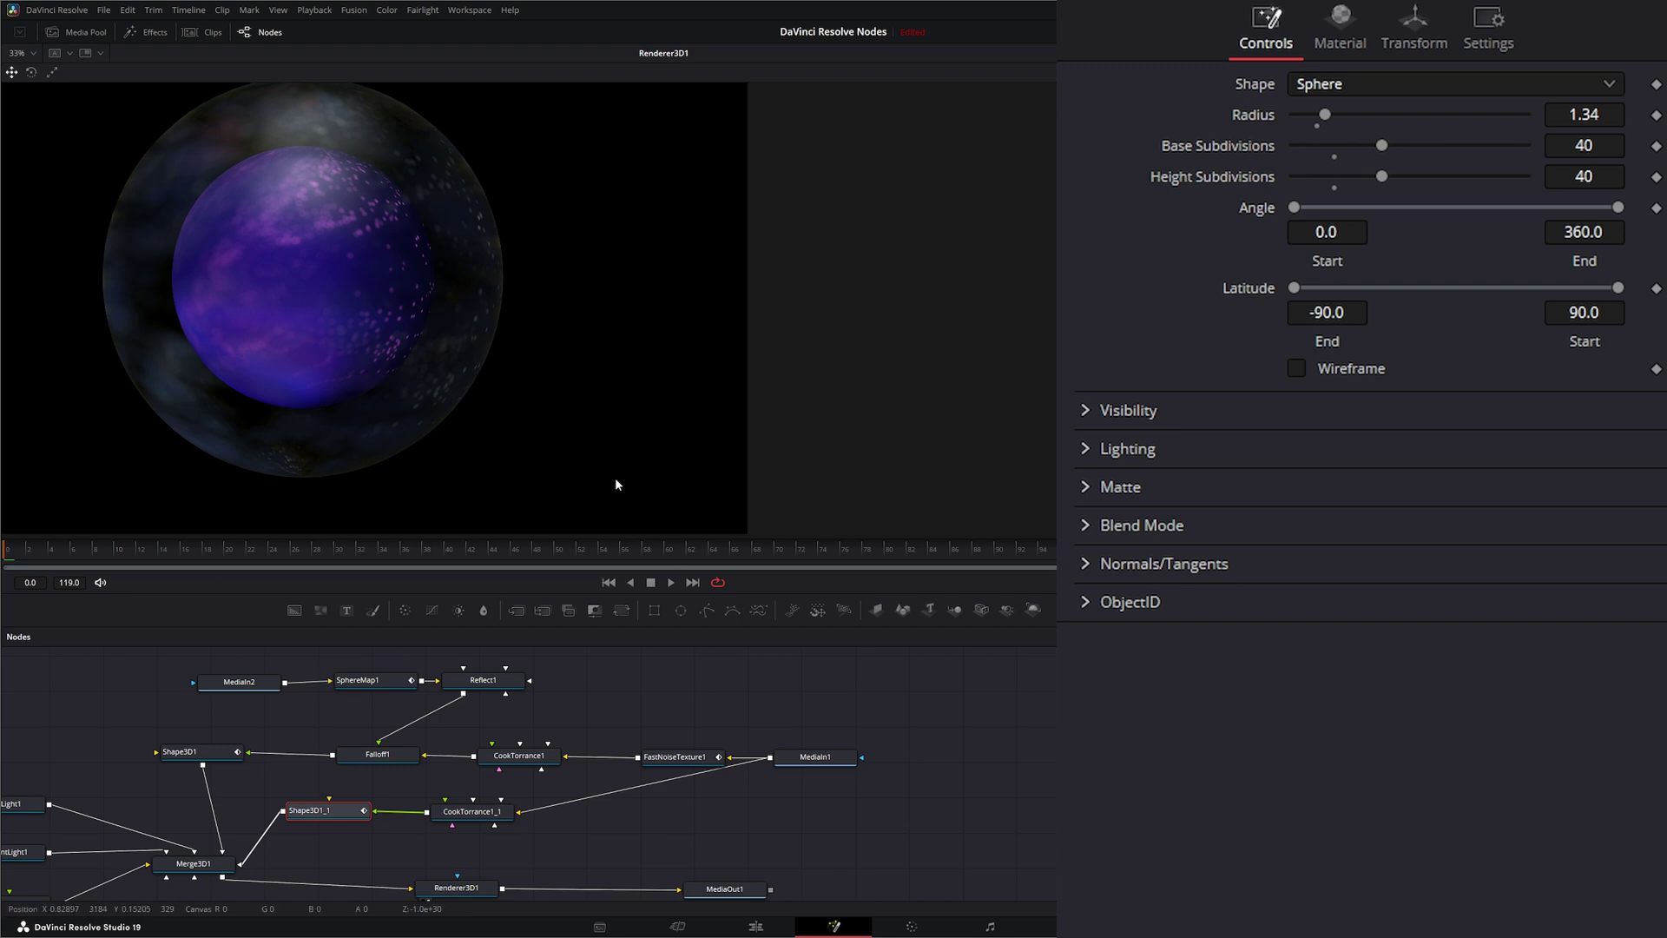
Step: Replace Shape3D1_1's copied Z spin with a Rotation Y keyframed from 0 to 90, then preview
left_click(1420, 21)
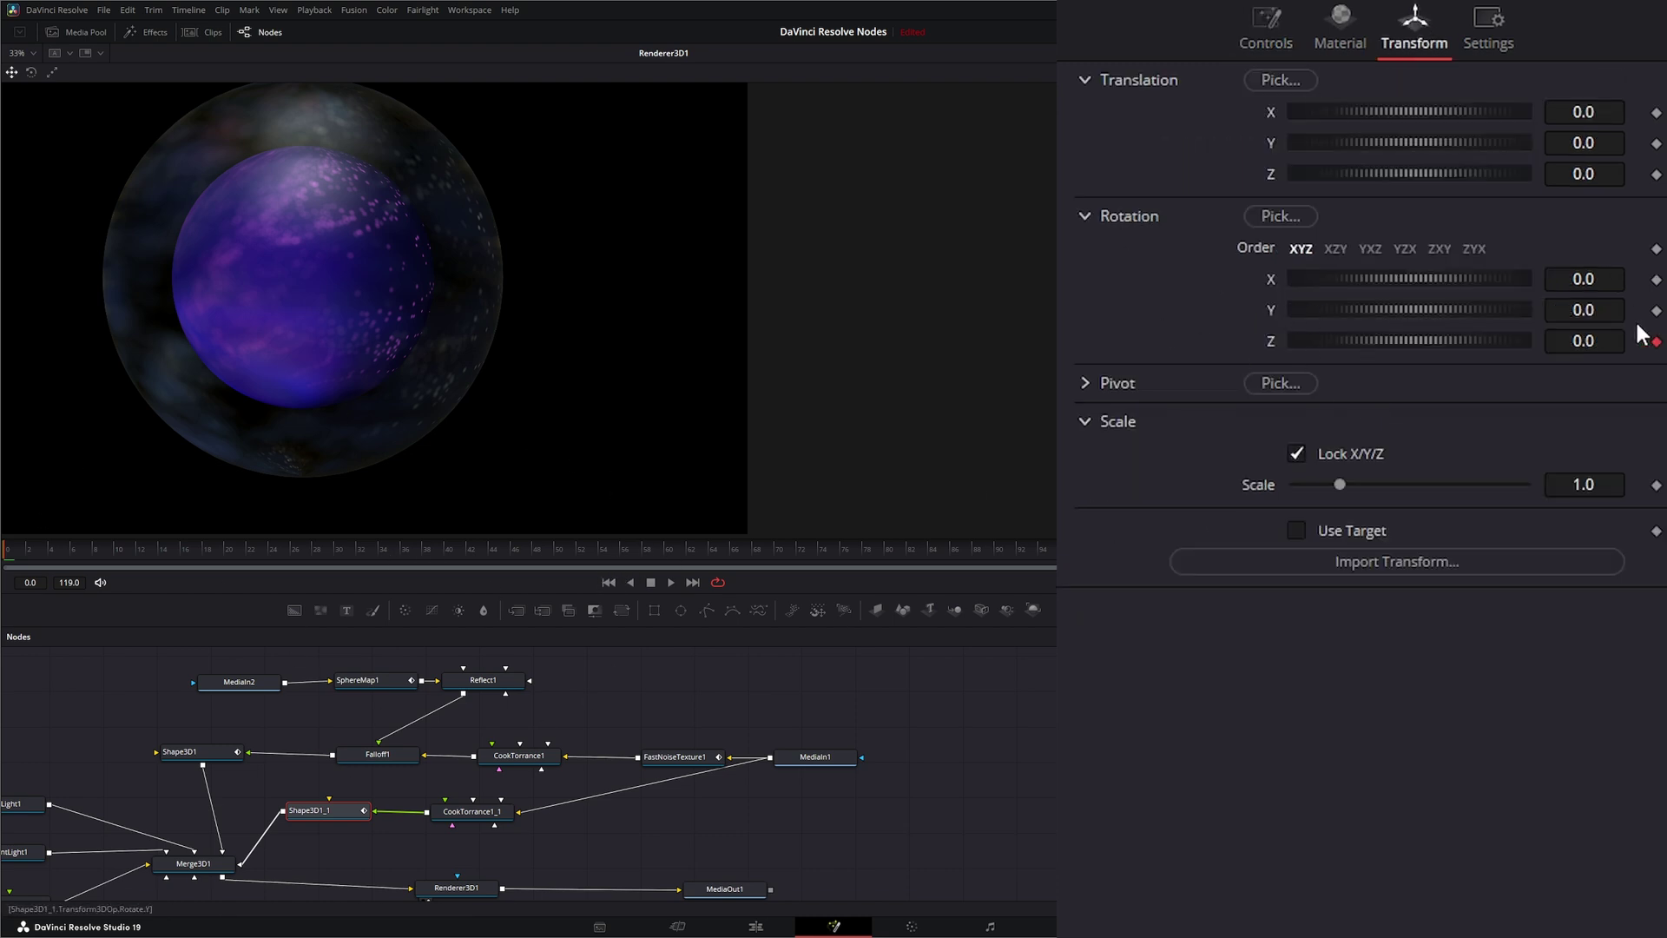
key("ctrl+z")
left_click(1656, 310)
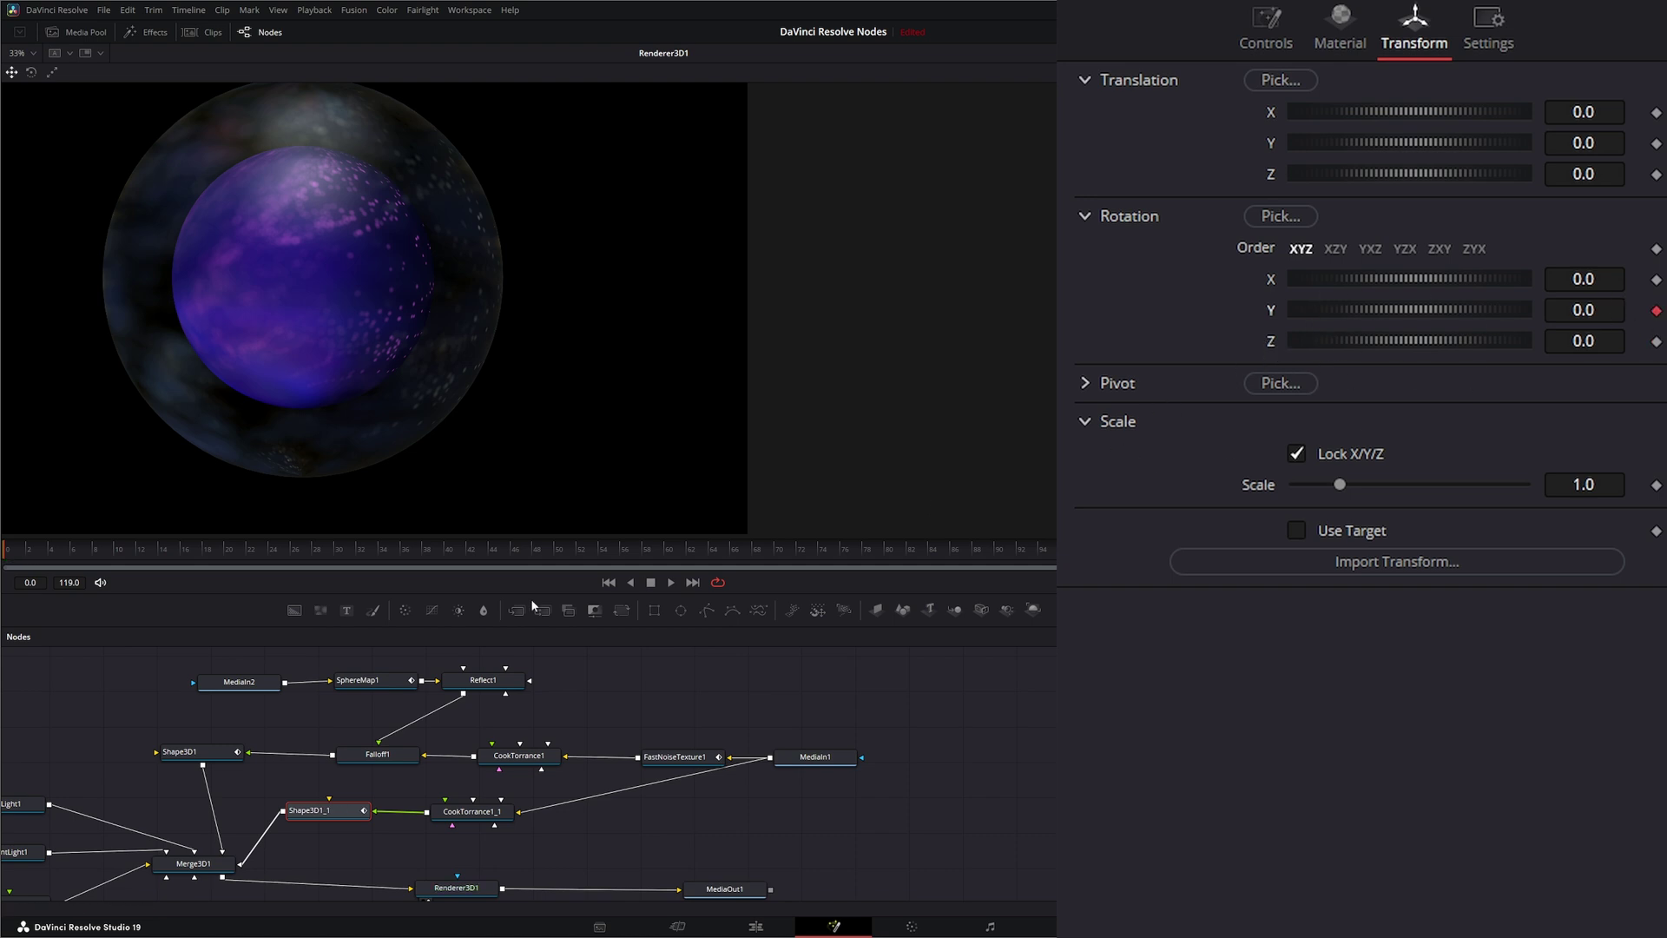
left_click(697, 587)
left_click(1602, 310)
type("90")
key("Tab")
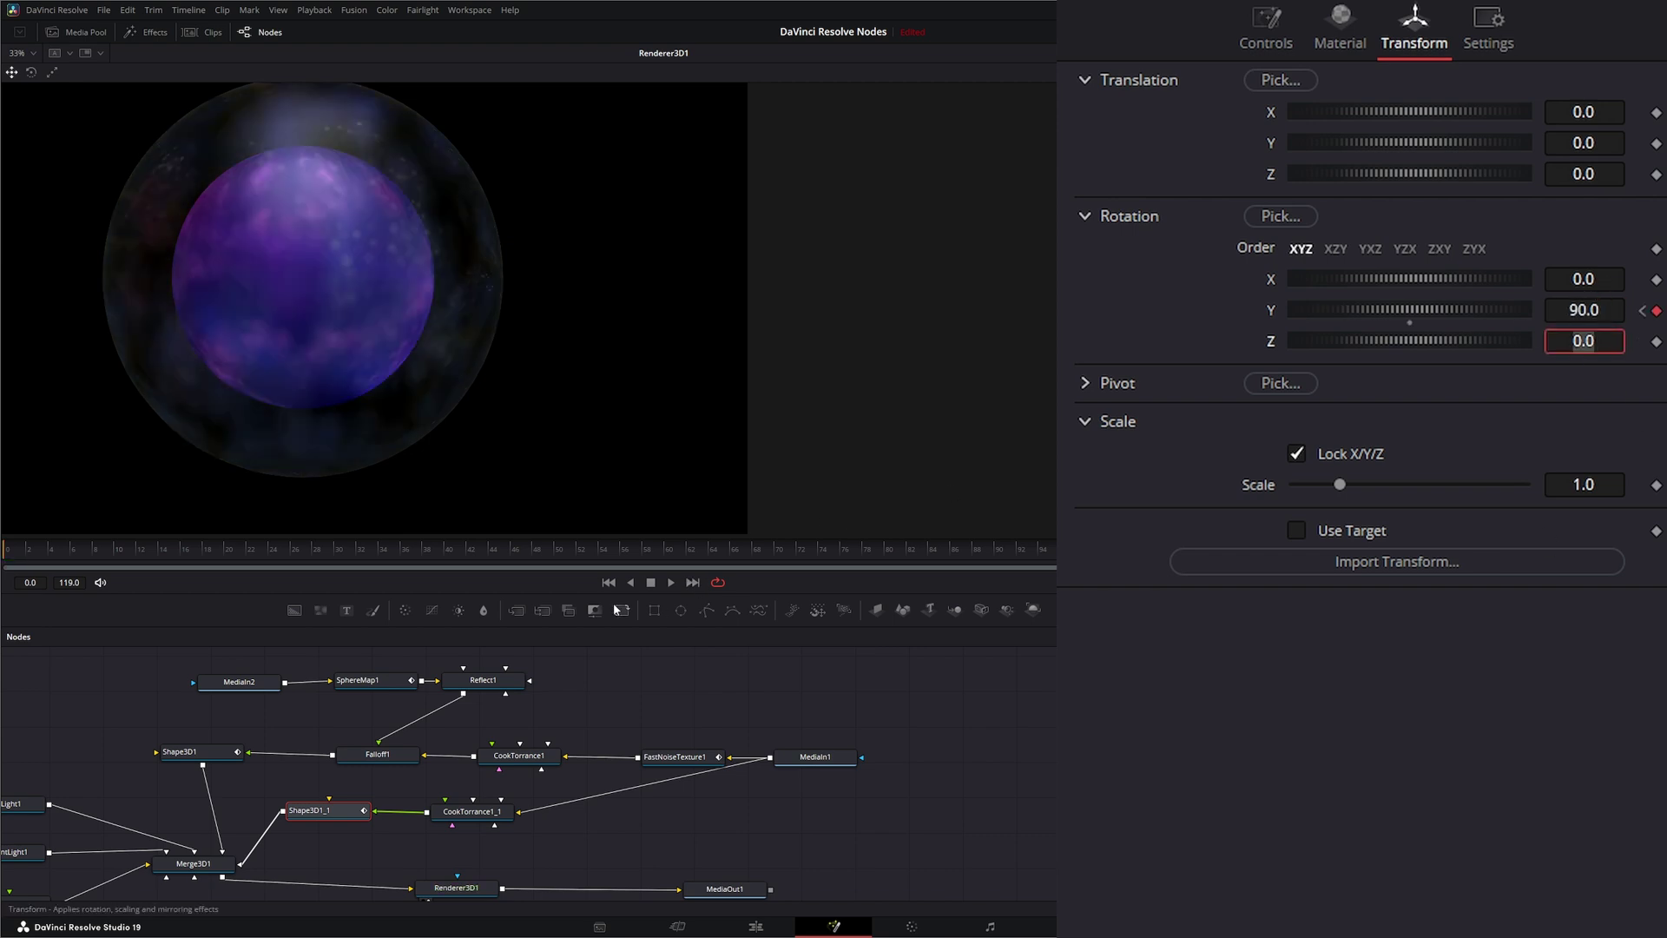
left_click(610, 583)
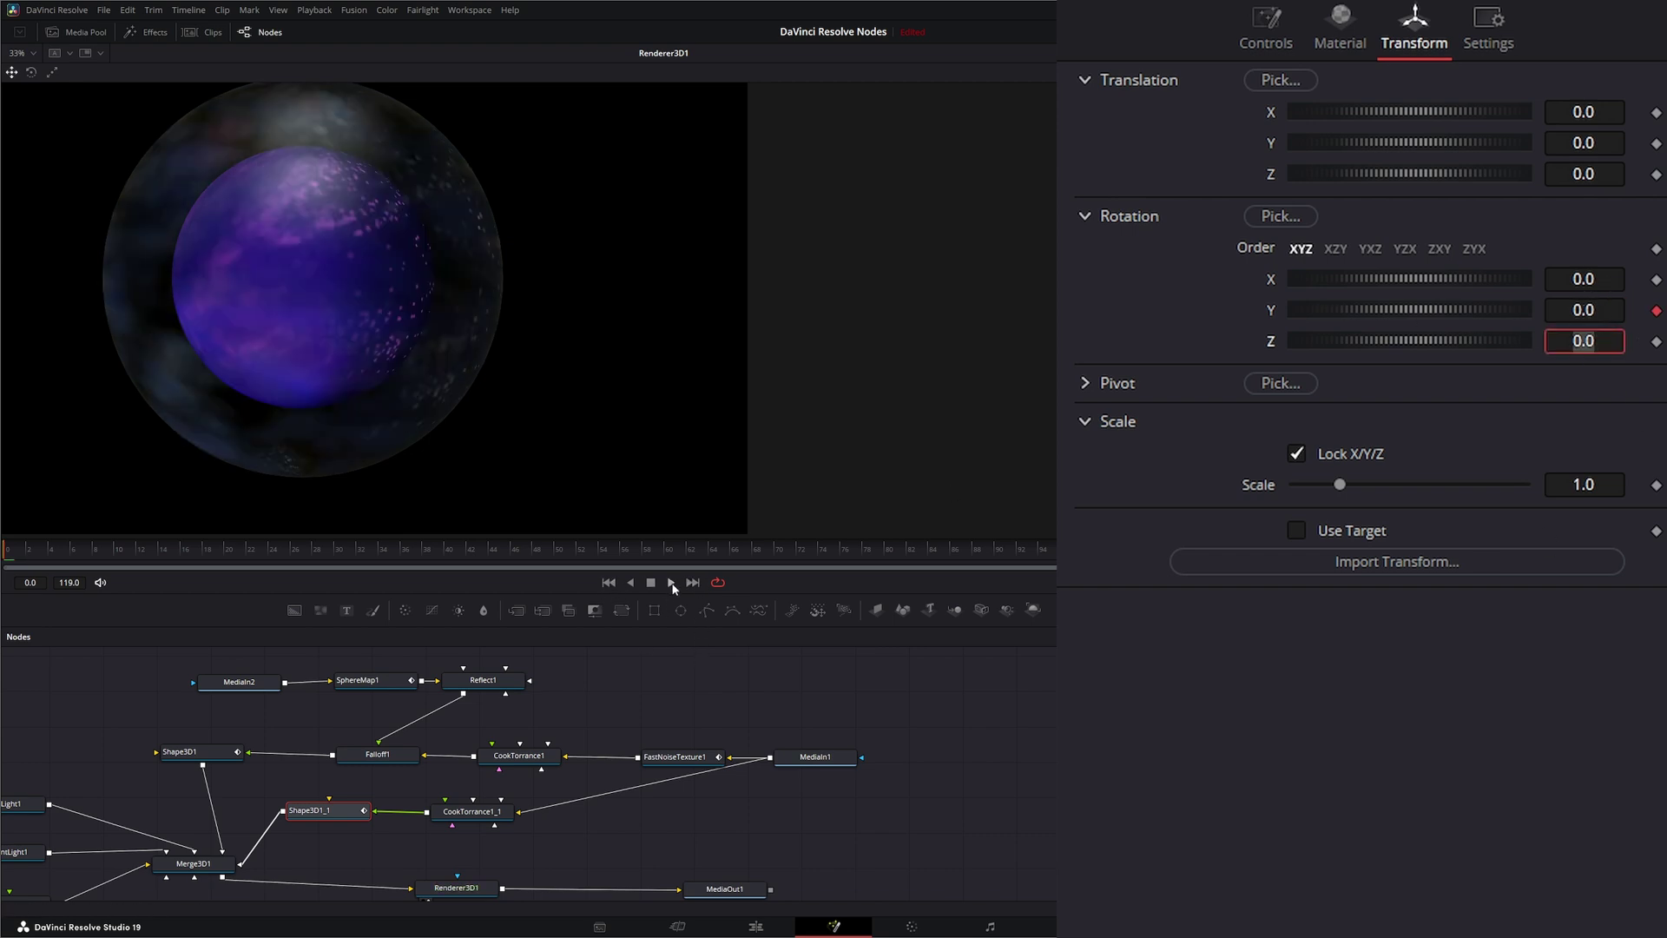
left_click(673, 586)
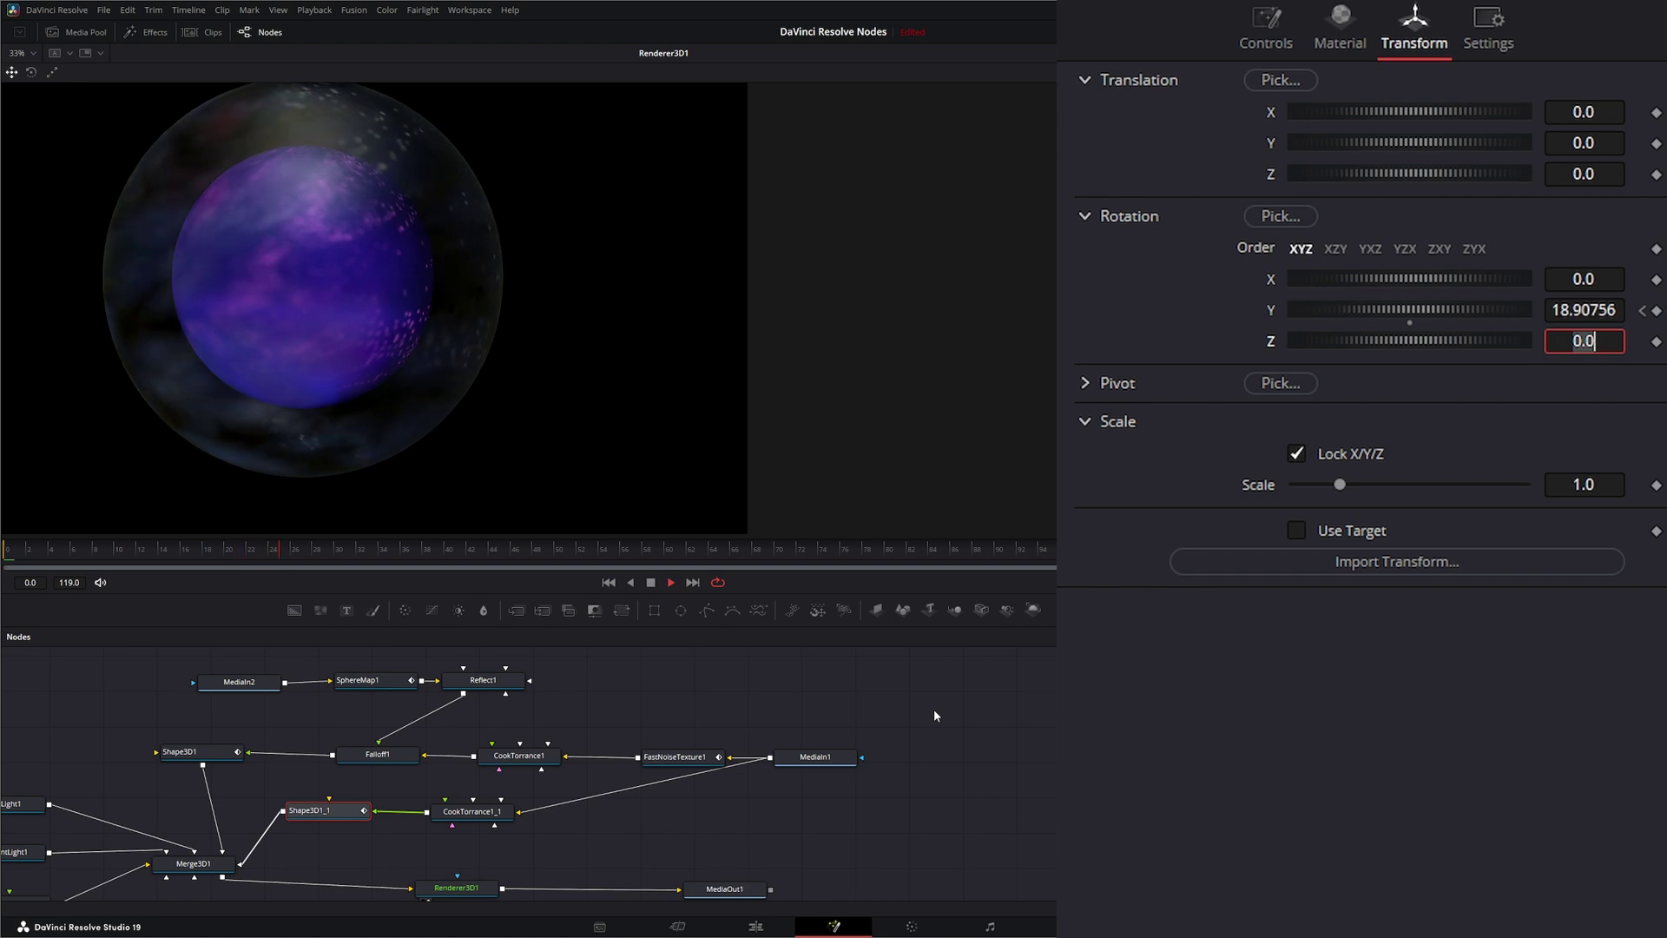
left_click(668, 757)
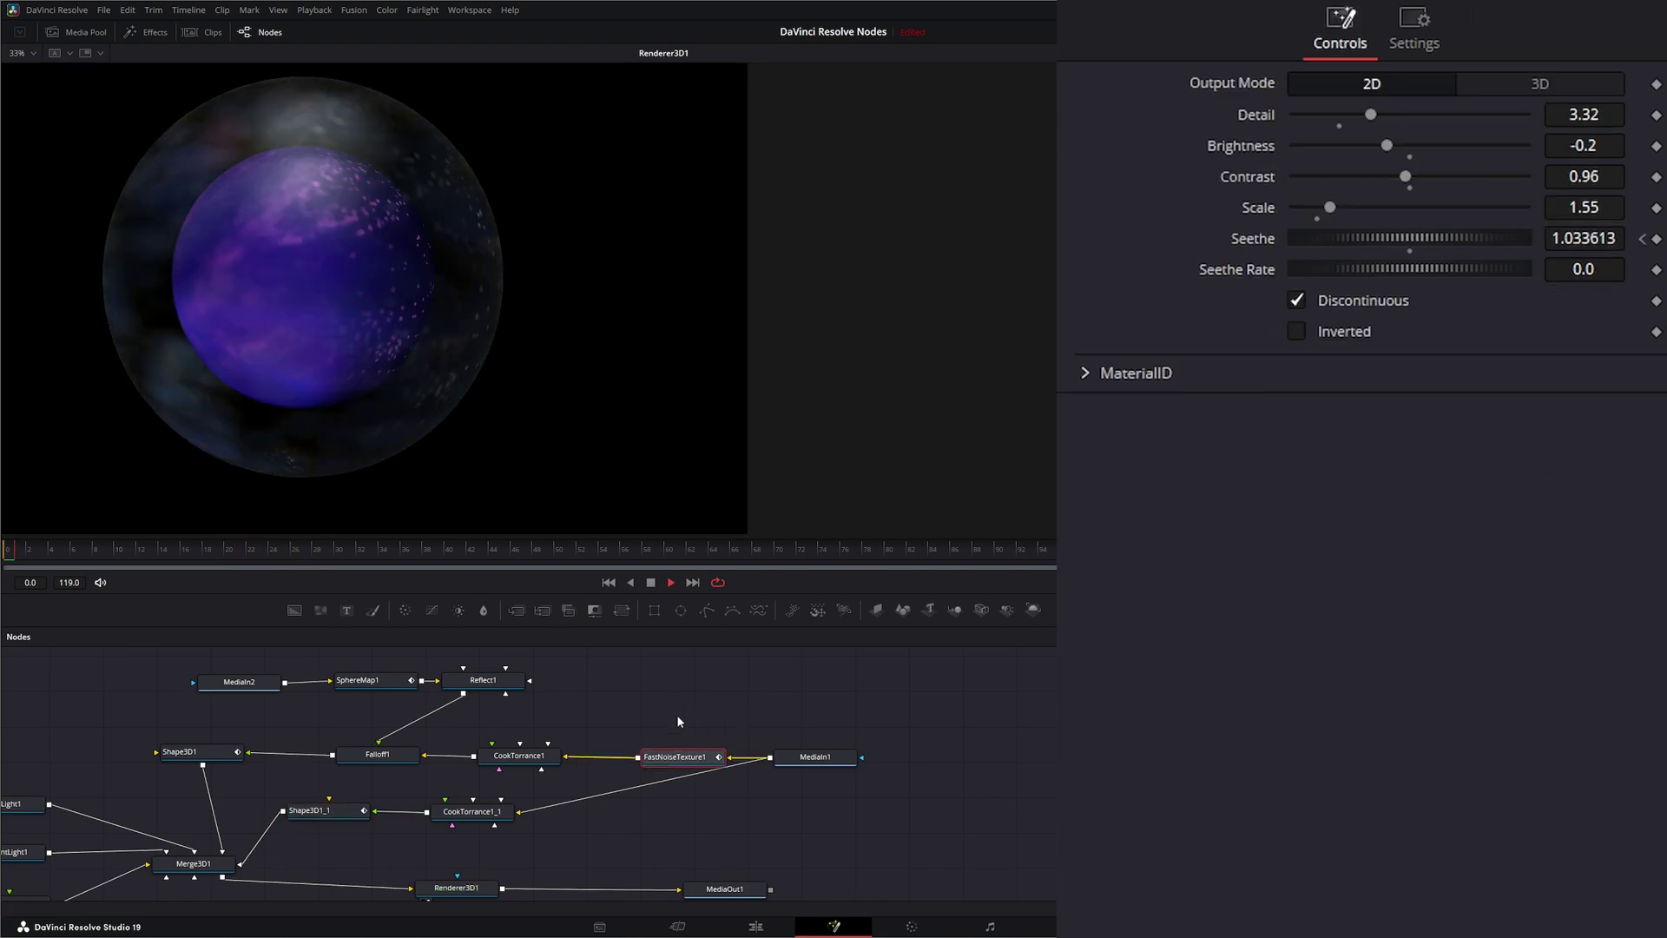